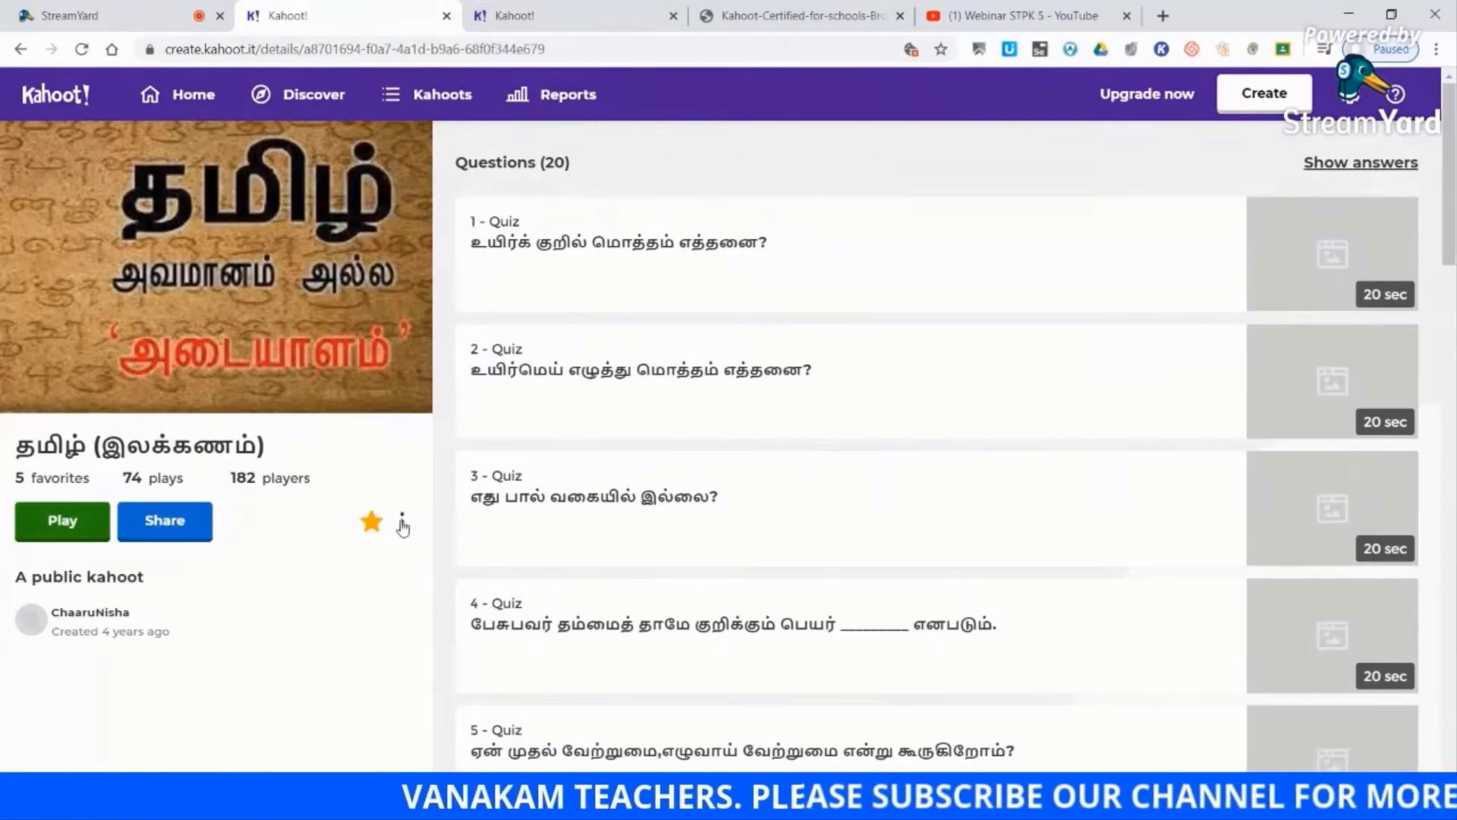
- Duplicate the public kahoot "தமிழ் (இலக்கணம்)" into the account's own kahoots
{"action": "left_click", "coordinate": [403, 525]}
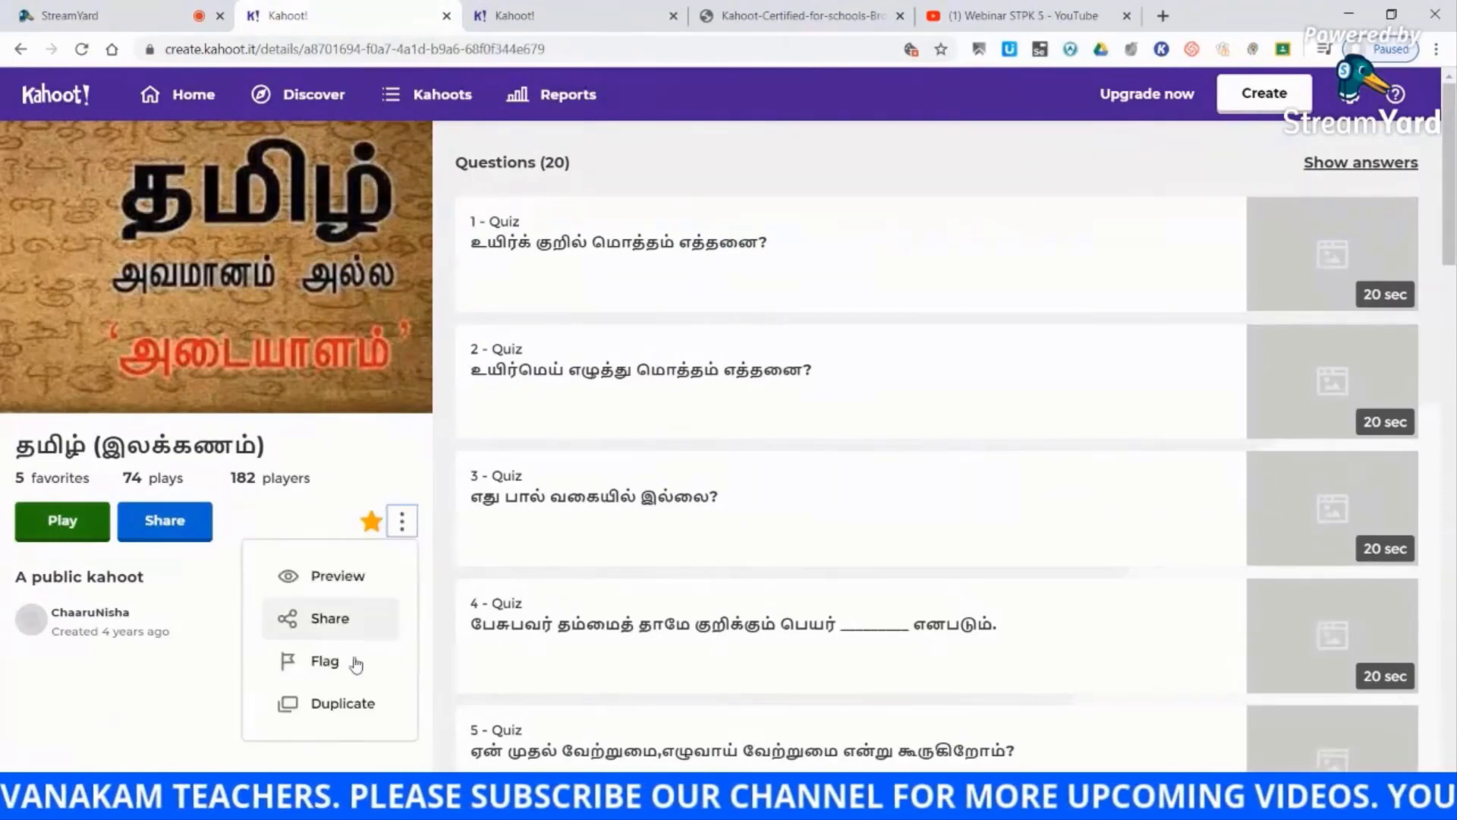
{"action": "left_click", "coordinate": [343, 704]}
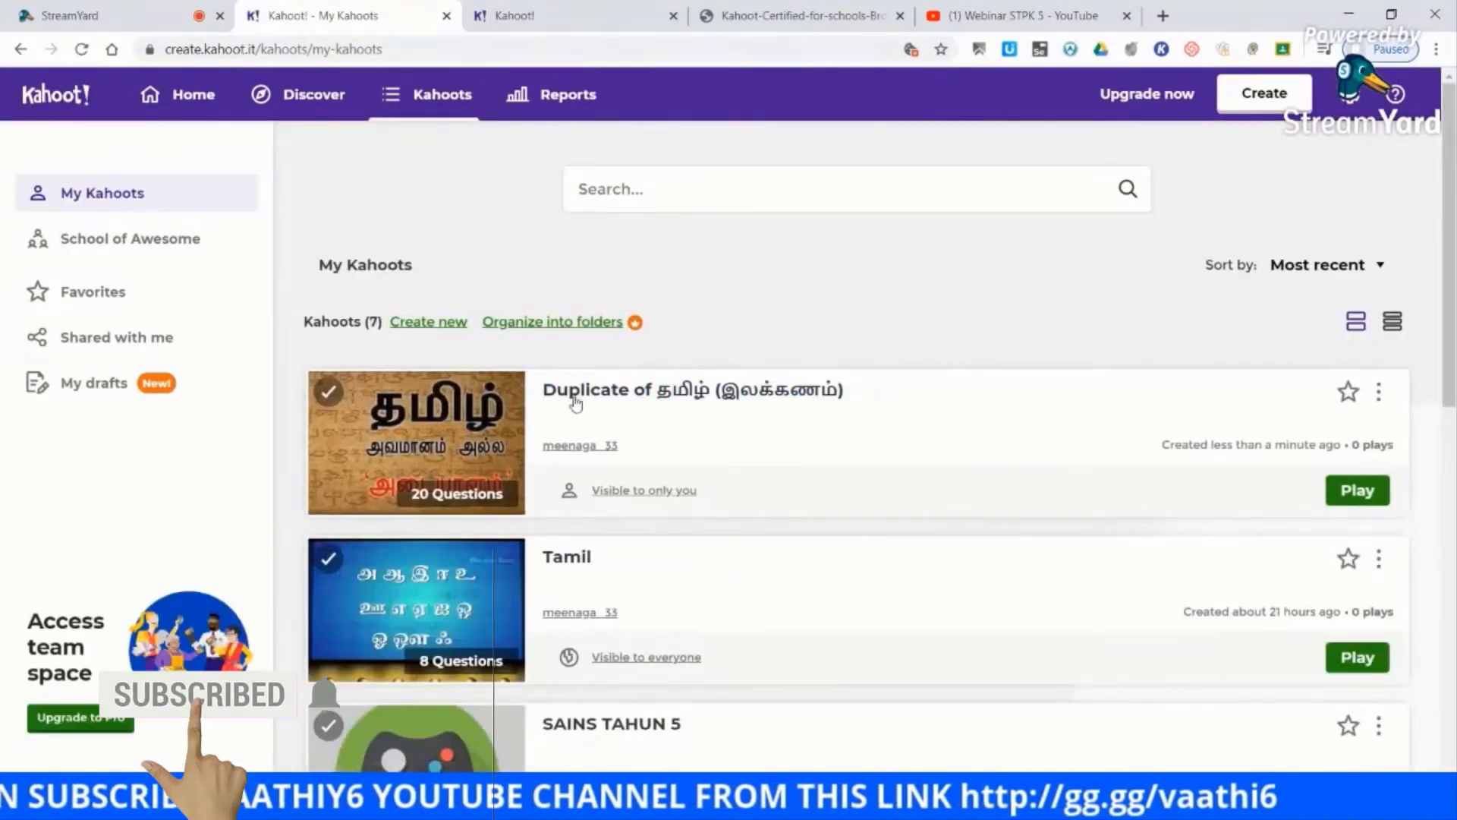
- Visit the Discover page, return to My Kahoots and look through the whole list of kahoots
{"action": "left_click", "coordinate": [322, 108]}
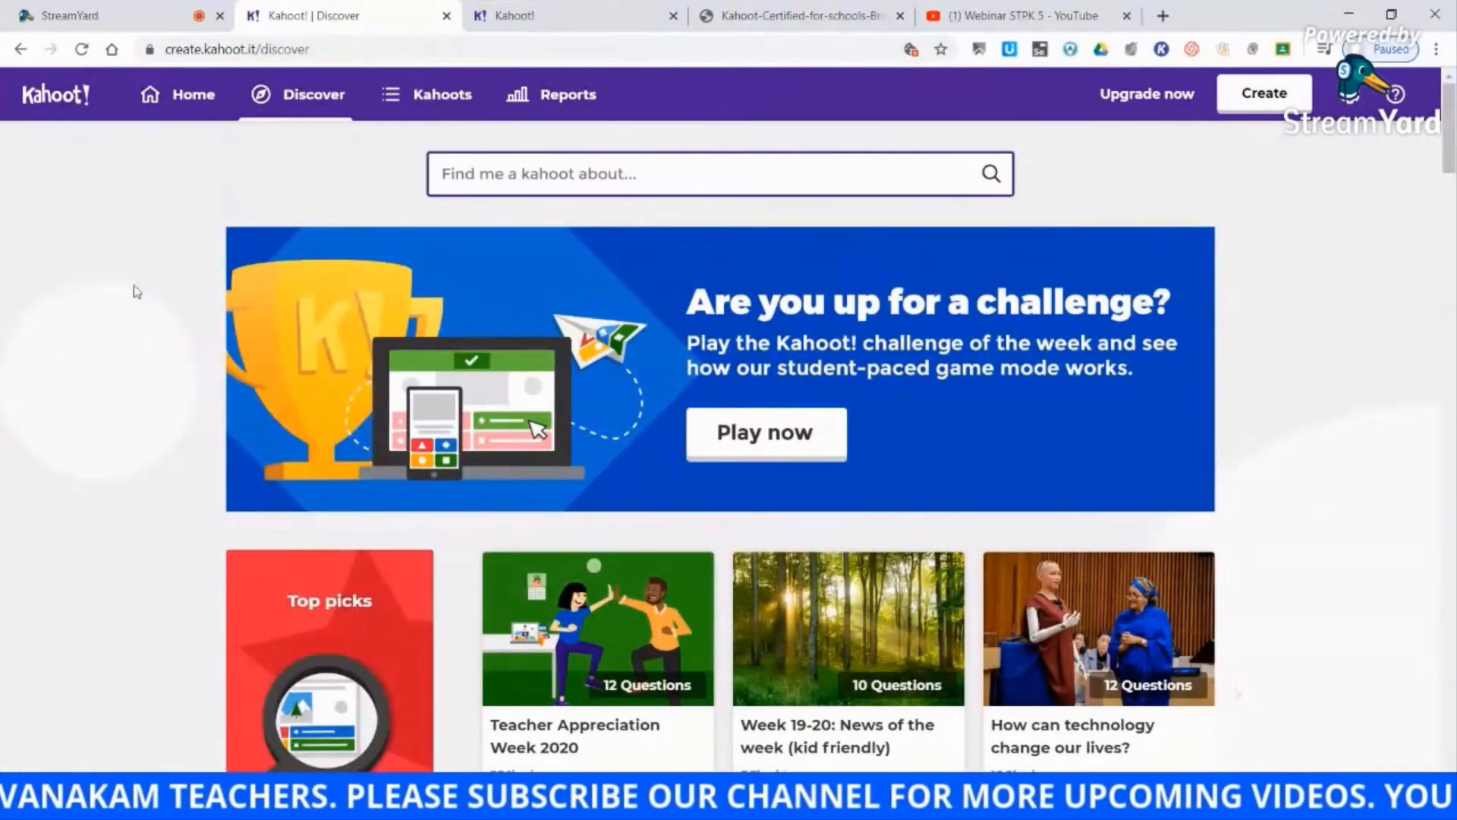
{"action": "left_click", "coordinate": [432, 94]}
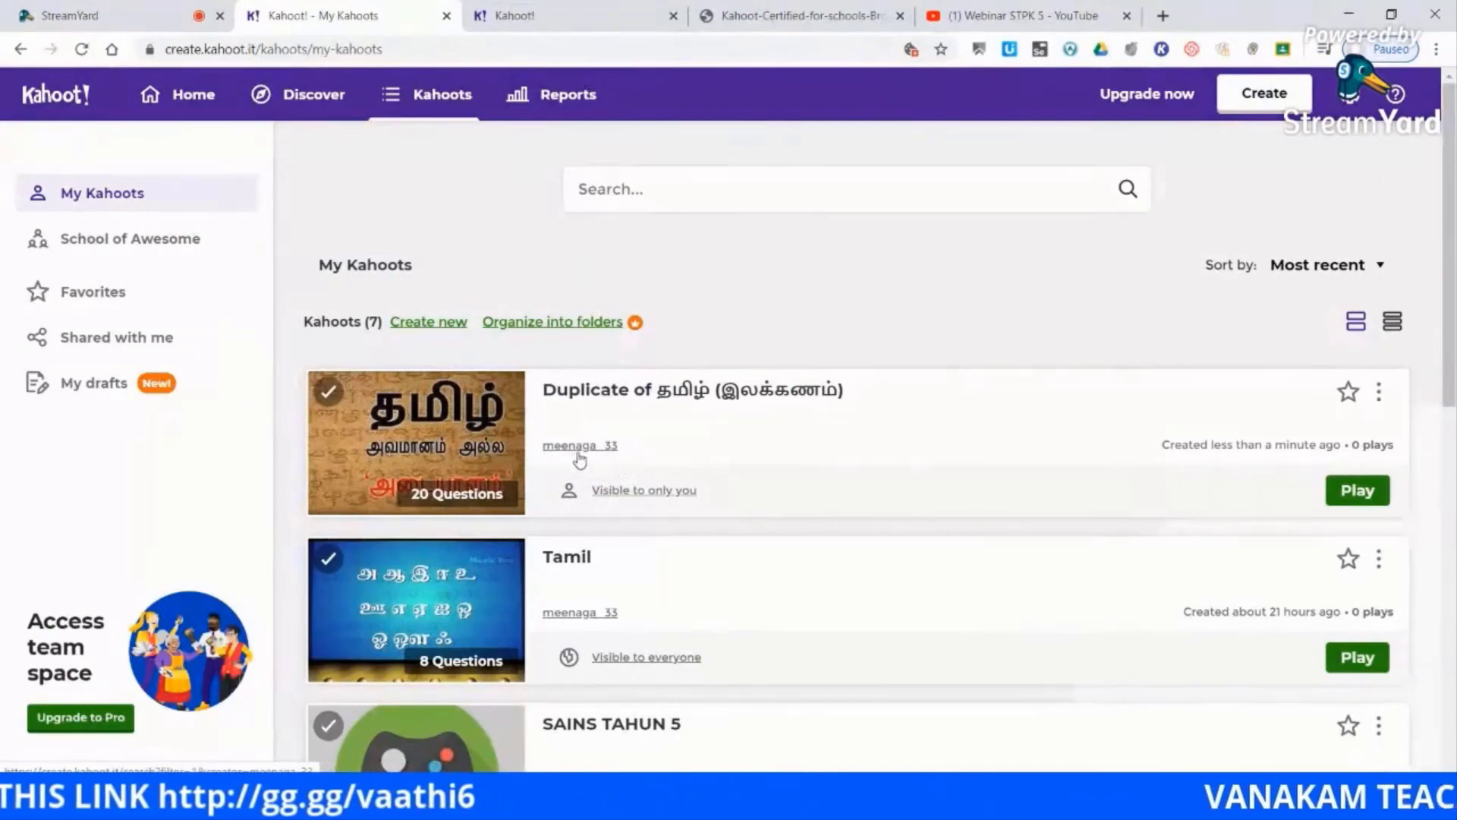
{"action": "scroll", "coordinate": [580, 460], "scroll_direction": "down", "scroll_amount": 10}
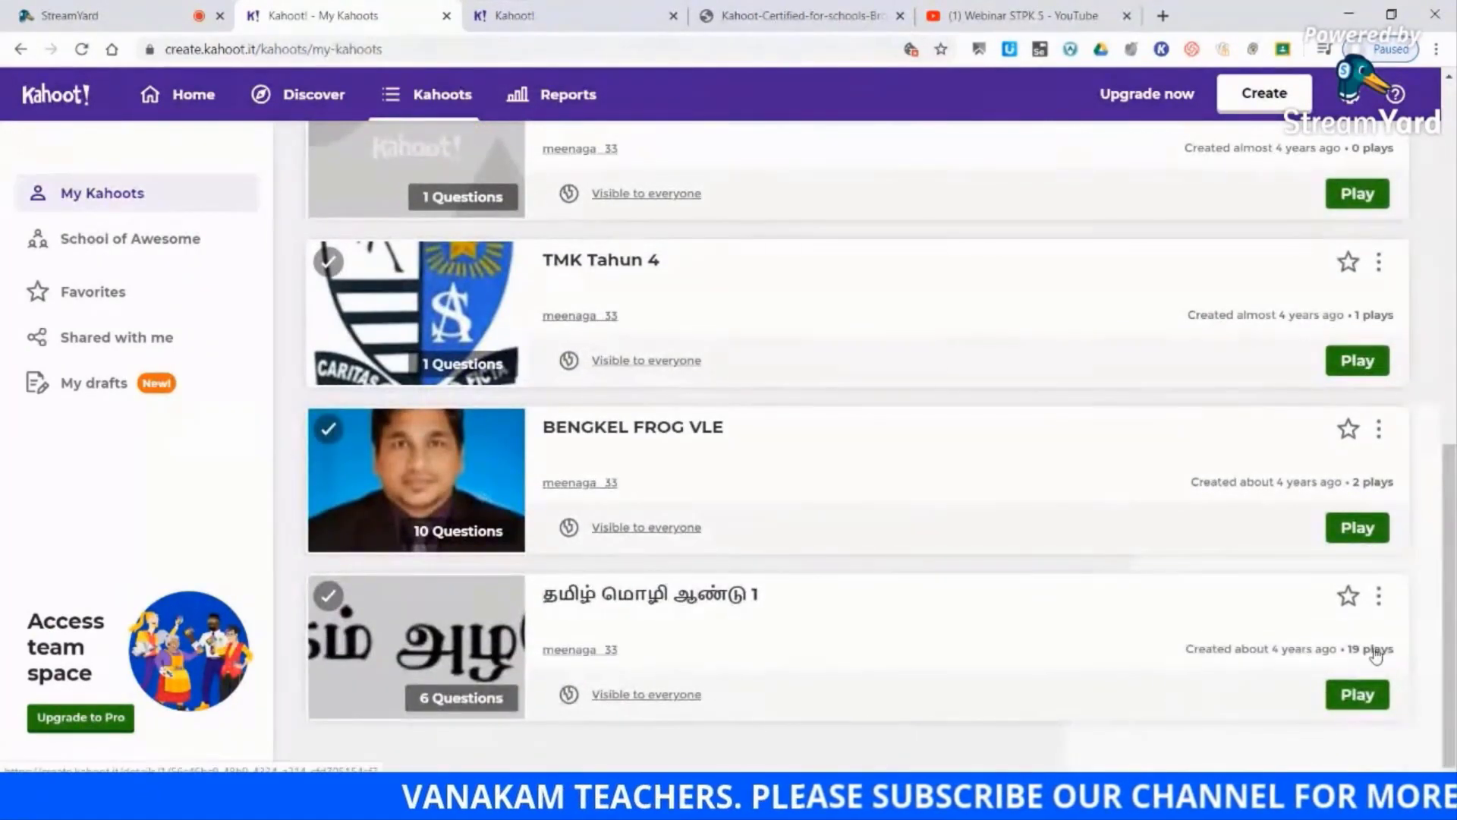
{"action": "left_click_drag", "start_coordinate": [1450, 657], "coordinate": [1450, 288]}
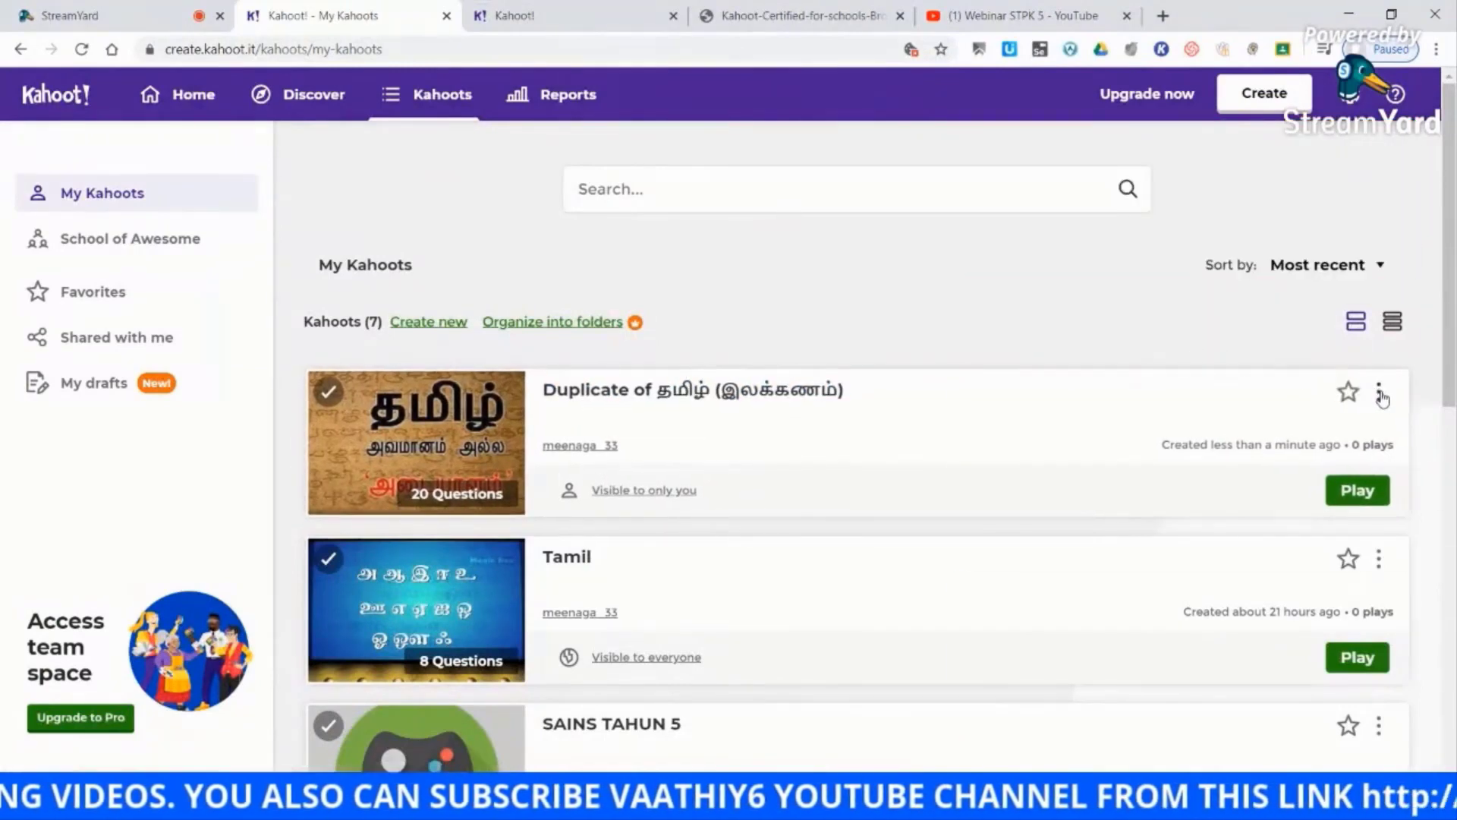
- Open the duplicated Tamil grammar kahoot for editing and look through its questions, opening question 20
{"action": "left_click", "coordinate": [1380, 395]}
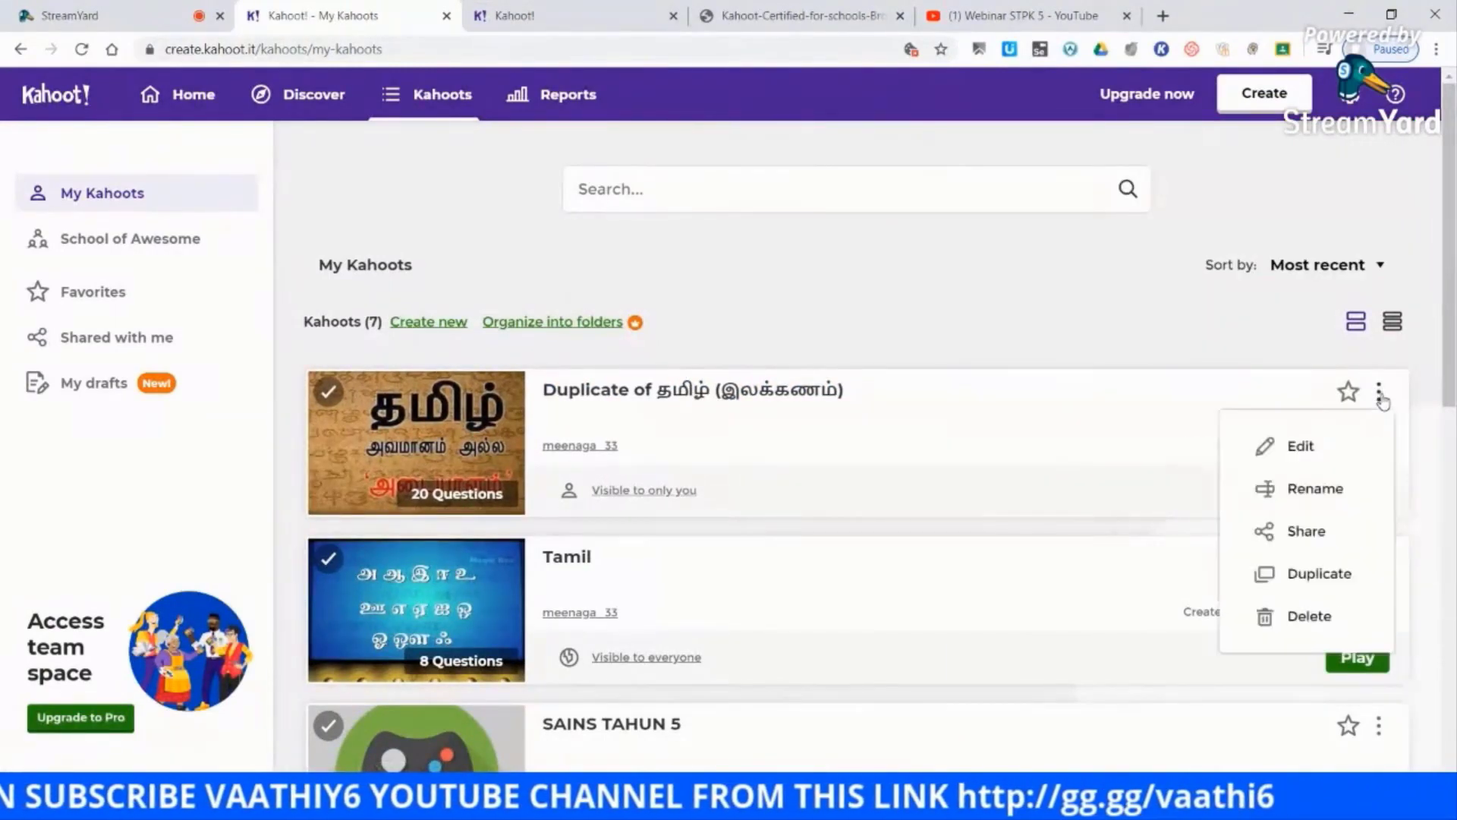
{"action": "left_click", "coordinate": [1311, 451]}
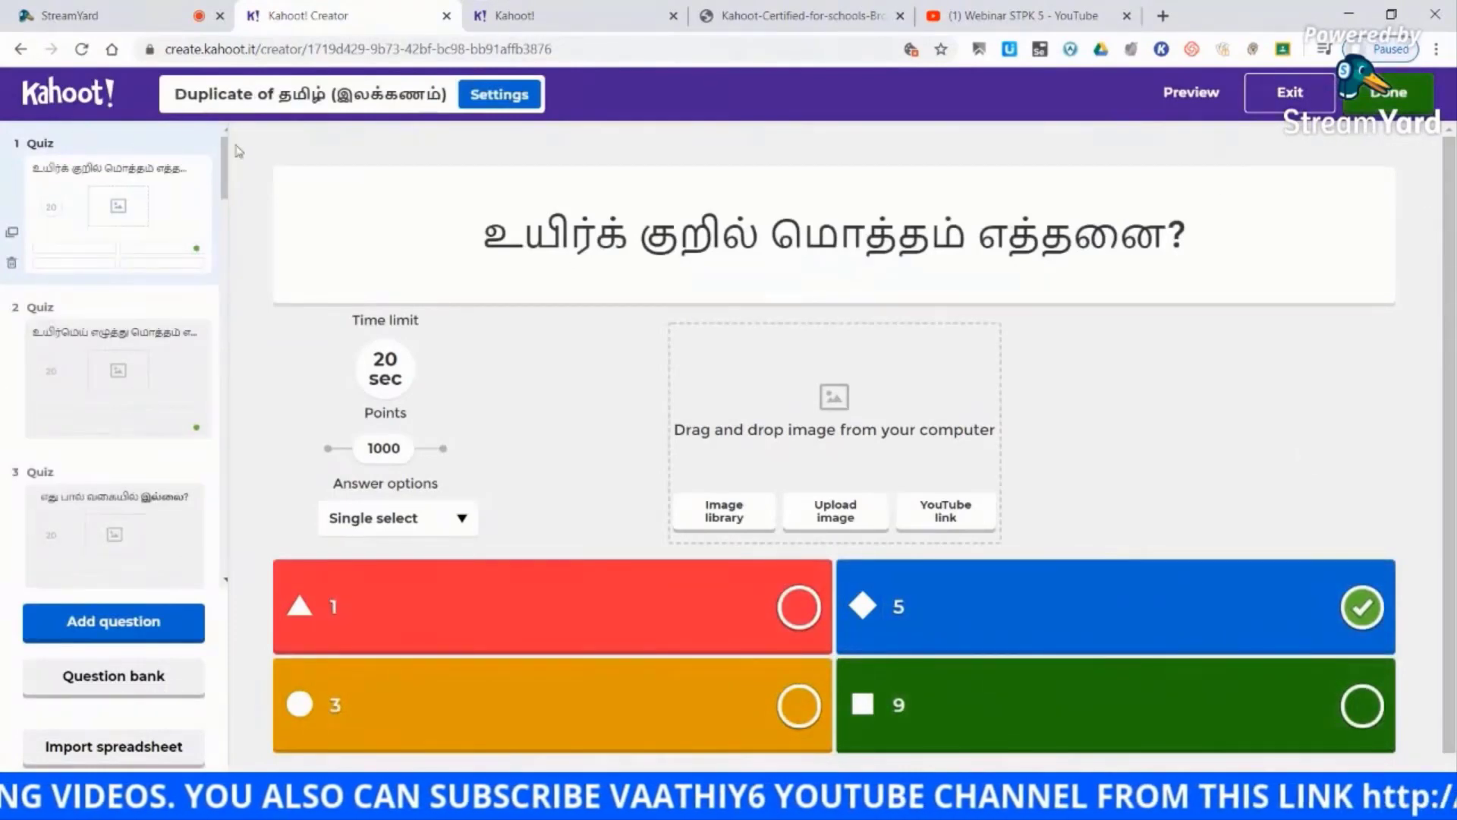
{"action": "left_click_drag", "start_coordinate": [226, 168], "coordinate": [242, 562]}
{"action": "left_click", "coordinate": [143, 486]}
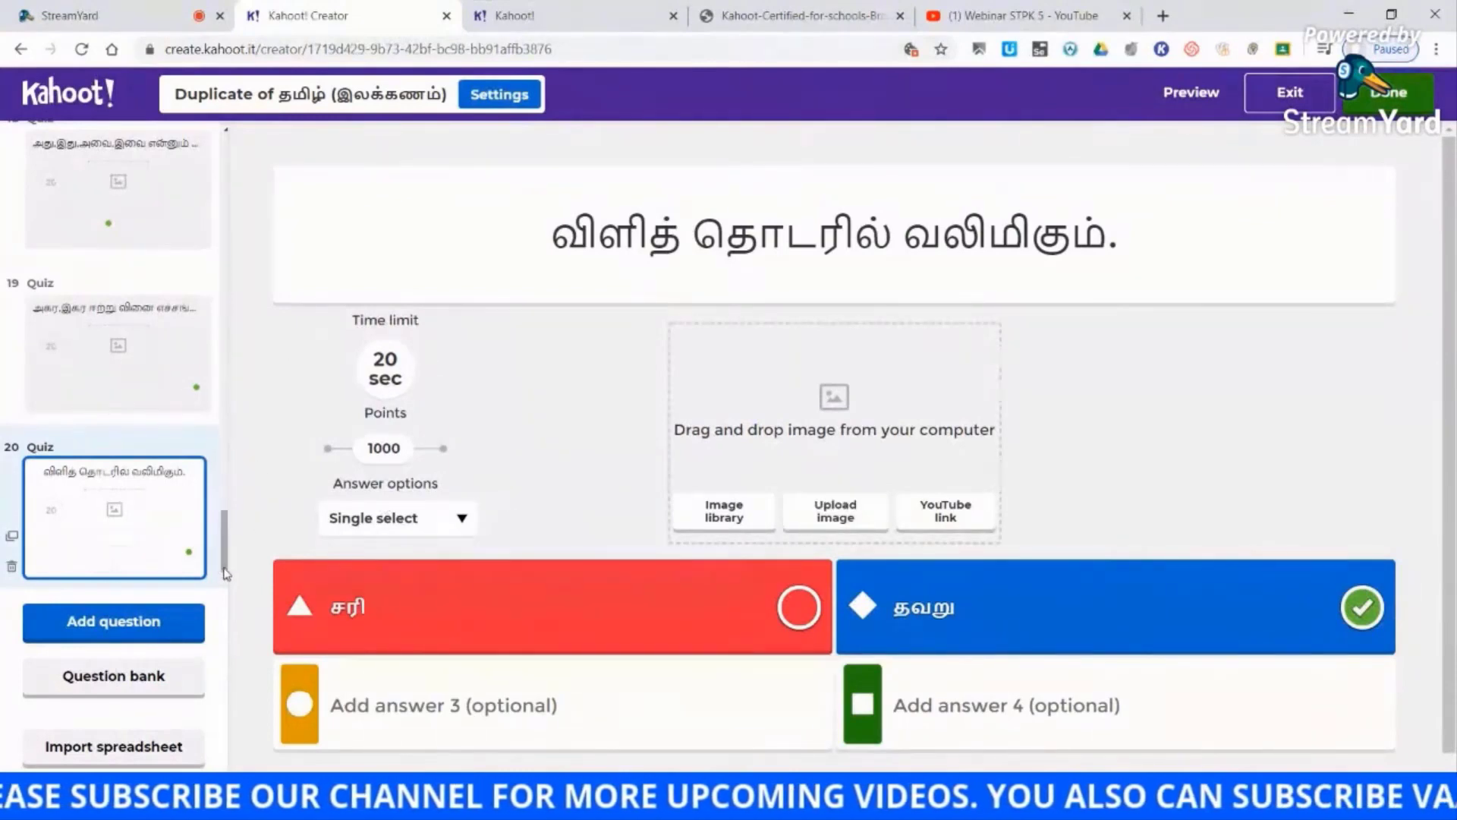
{"action": "left_click_drag", "start_coordinate": [226, 570], "coordinate": [226, 148]}
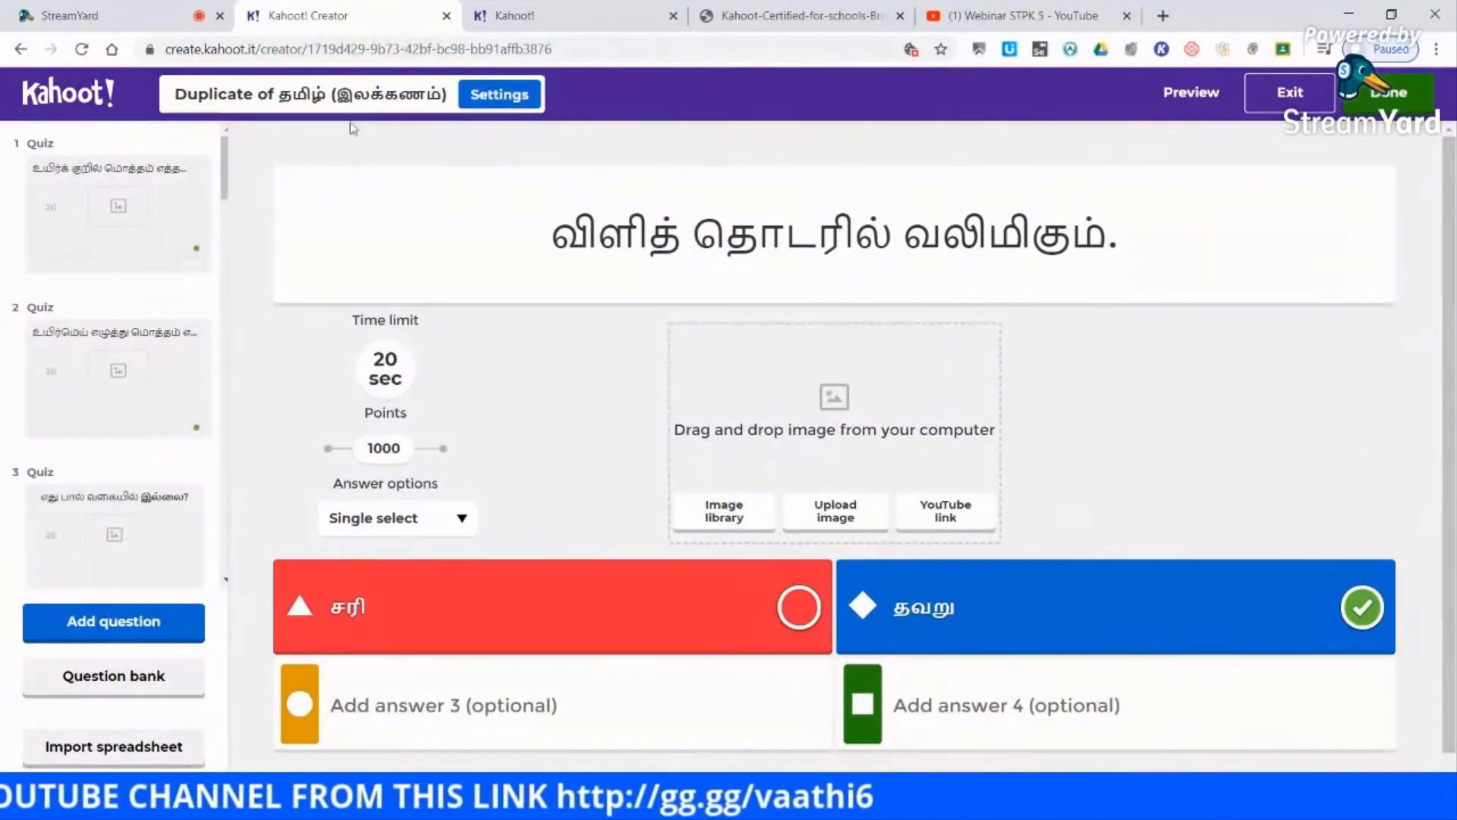
- Remove "Duplicate of" from the title in the kahoot summary, leaving "தமிழ் (இலக்கணம்)"
{"action": "left_click", "coordinate": [279, 101]}
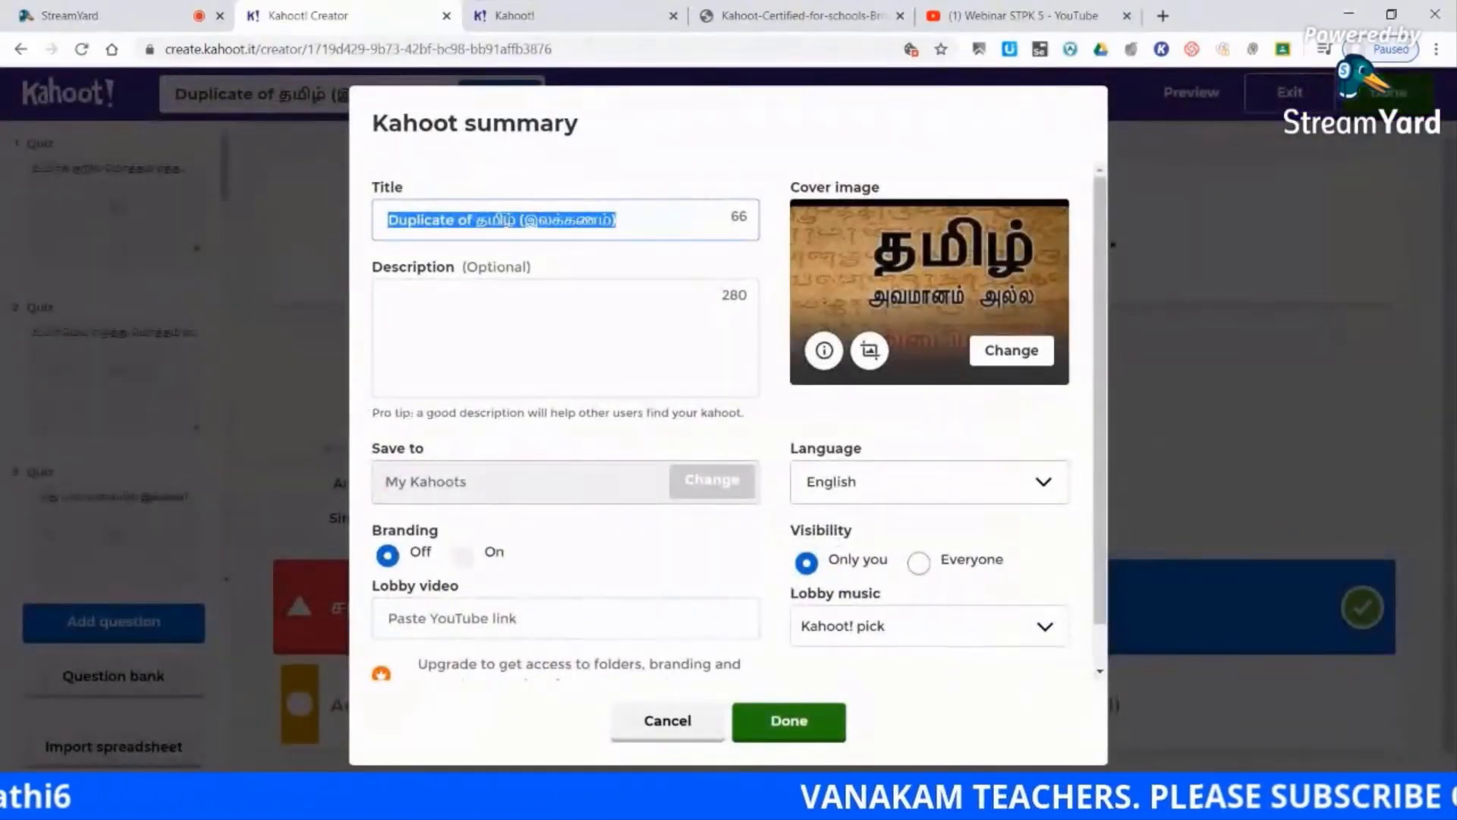
{"action": "left_click", "coordinate": [477, 220]}
{"action": "left_click_drag", "start_coordinate": [477, 219], "coordinate": [323, 243]}
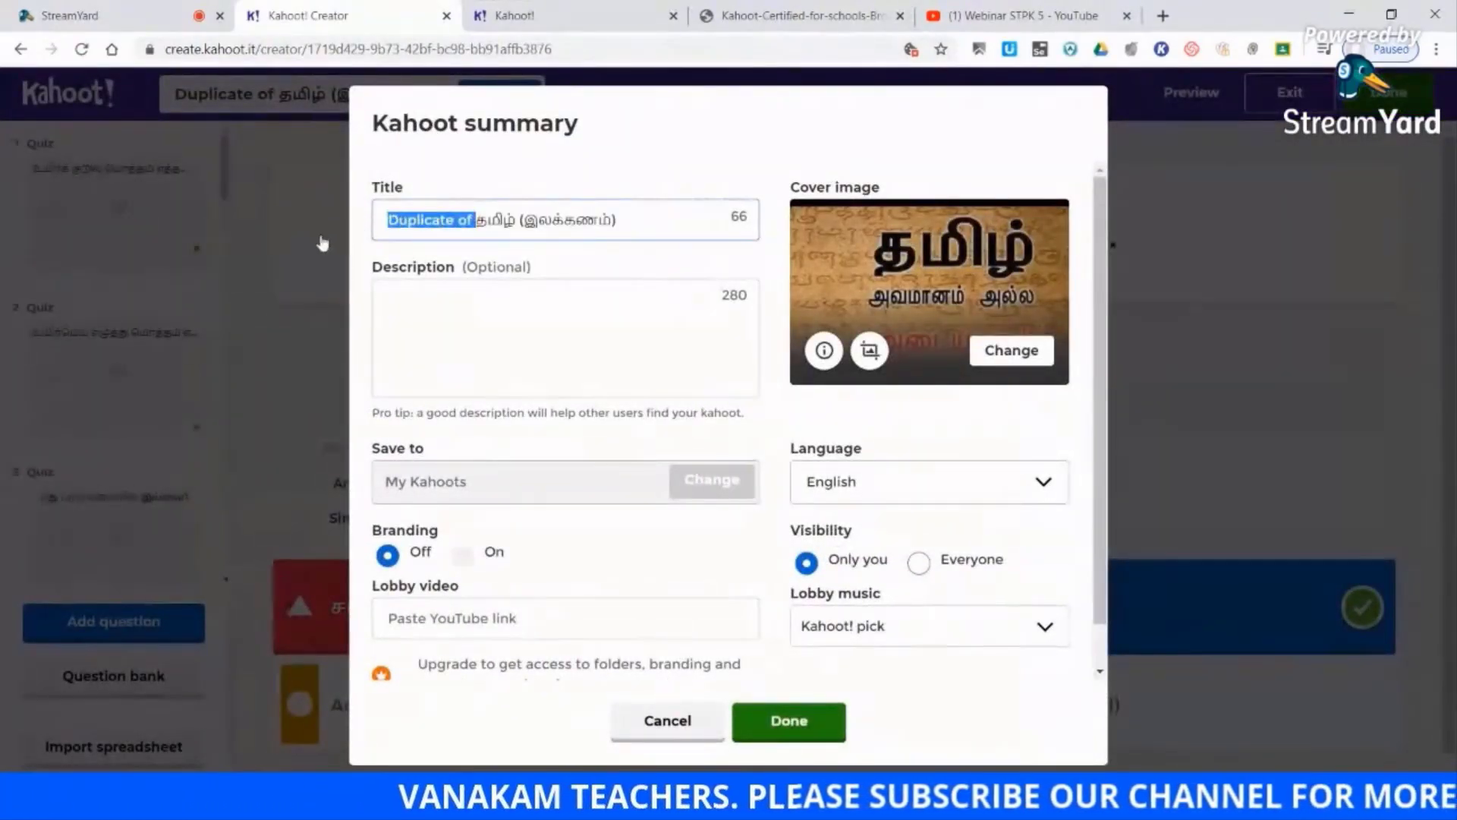
{"action": "key", "text": "BackSpace"}
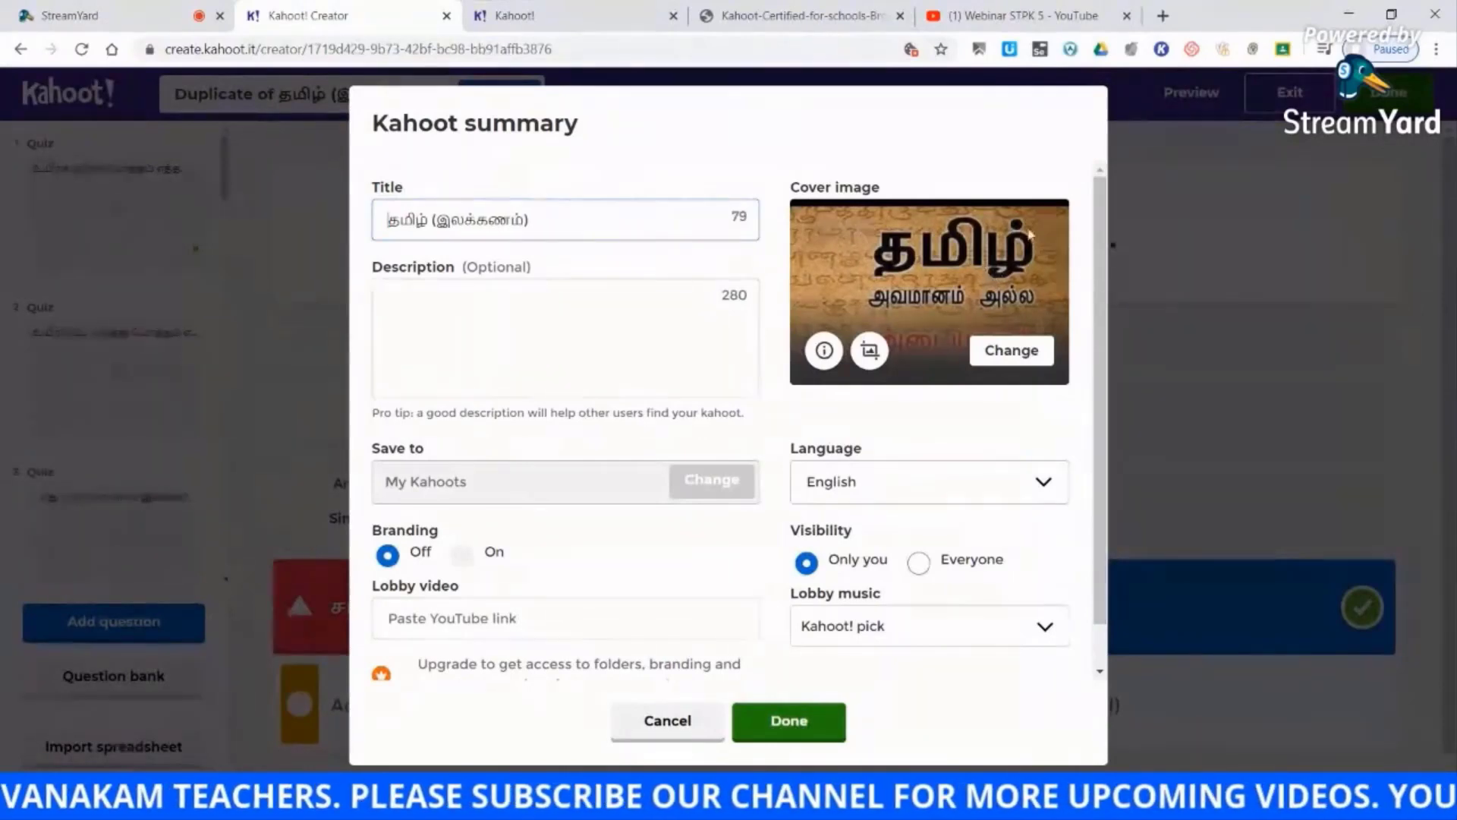
- Browse the Arts, Business and Math categories of the image library for a cover image, and leave without choosing one
{"action": "left_click", "coordinate": [1014, 357]}
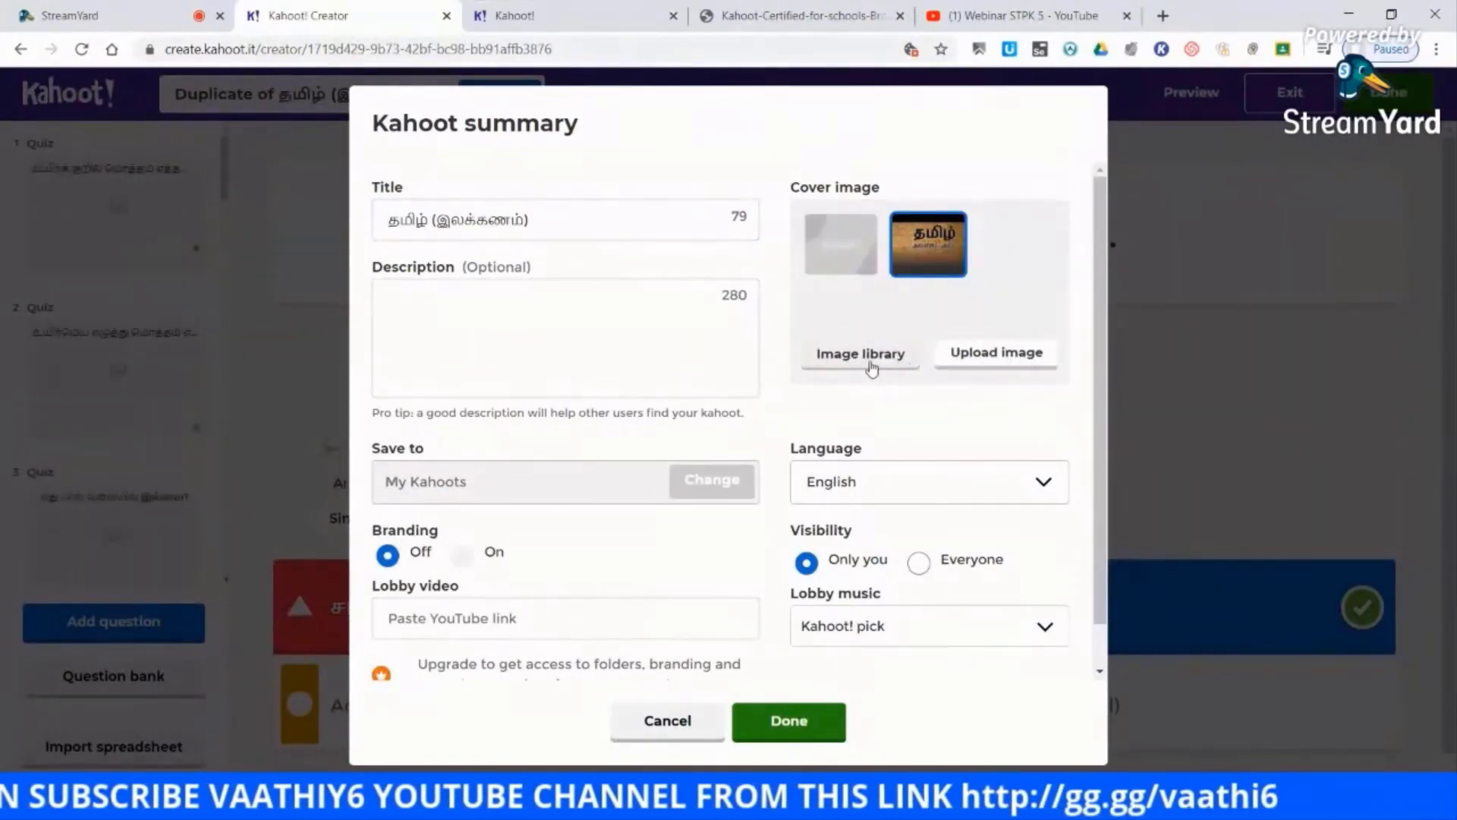
{"action": "left_click", "coordinate": [871, 362]}
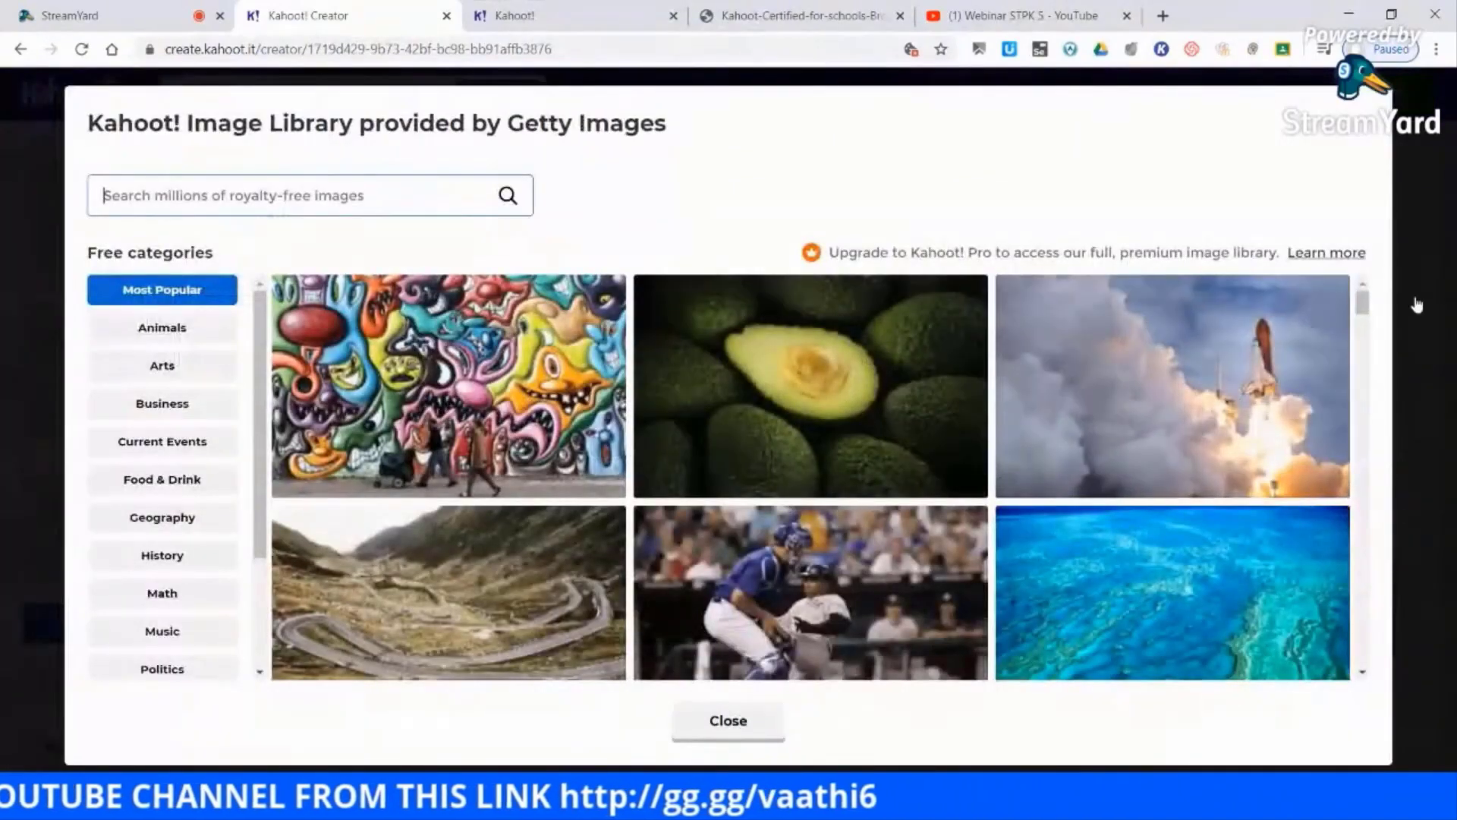
{"action": "left_click_drag", "start_coordinate": [1363, 302], "coordinate": [1359, 272]}
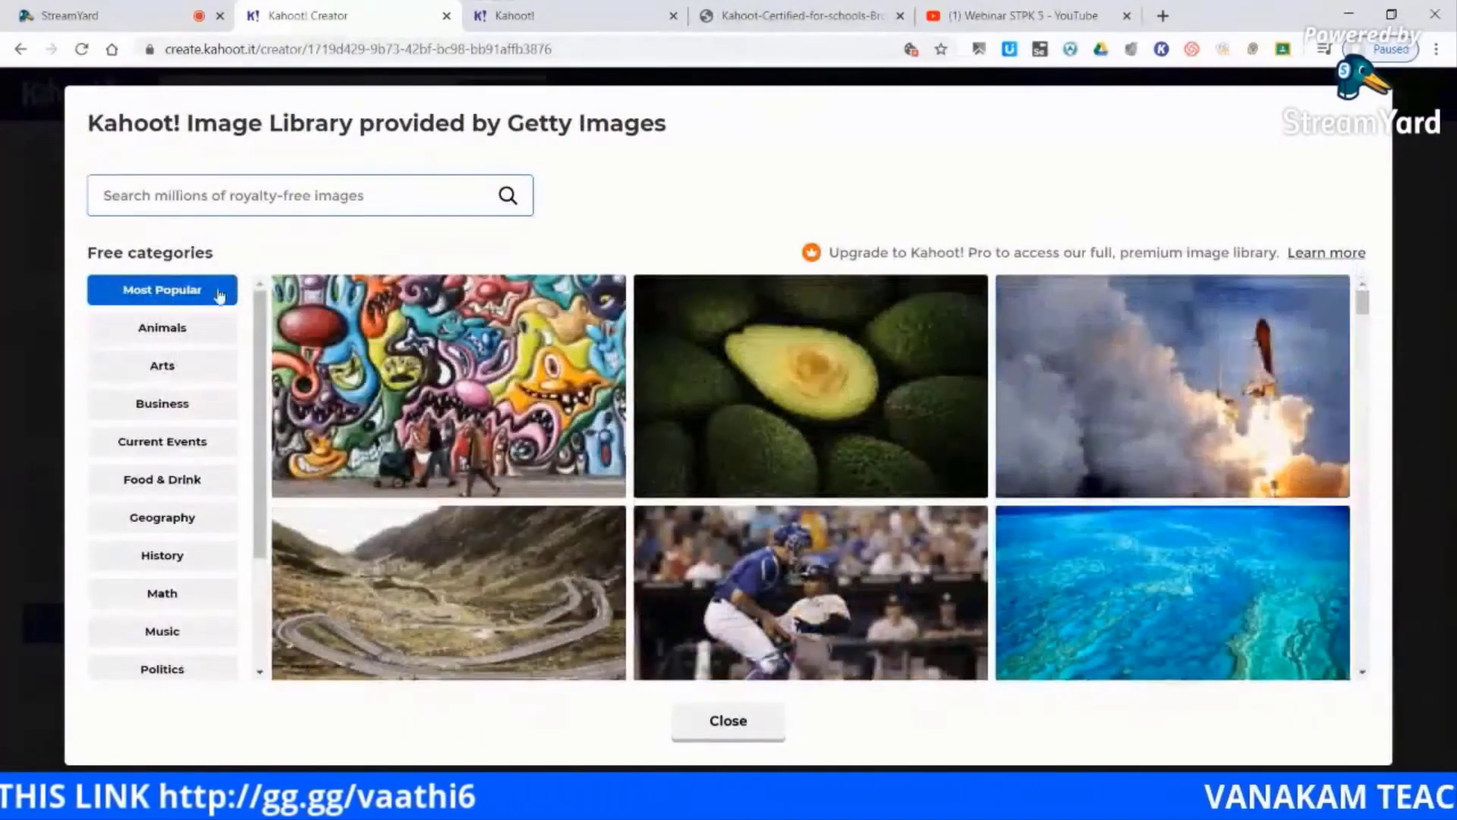
{"action": "left_click", "coordinate": [163, 365]}
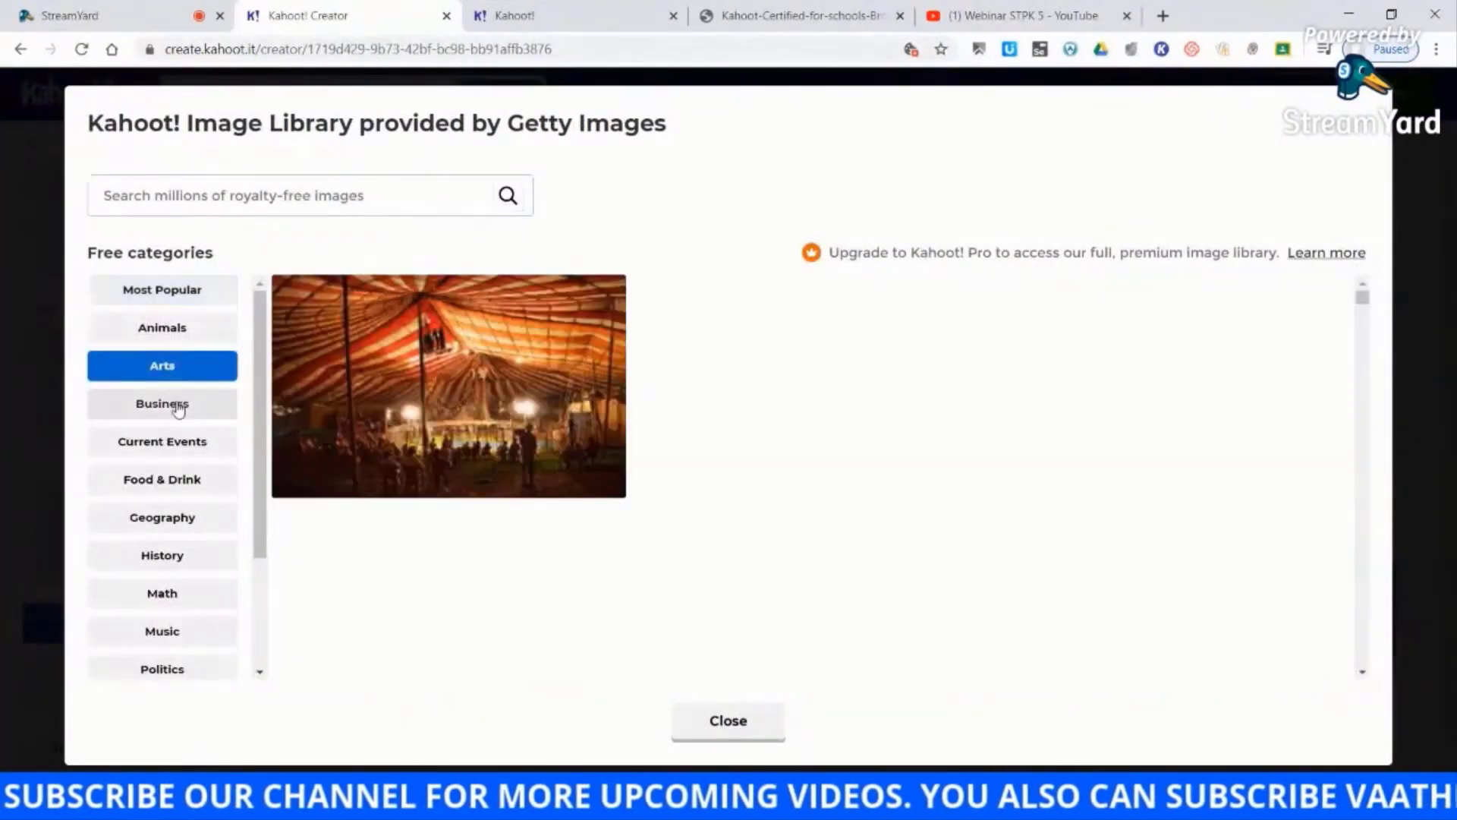
{"action": "left_click", "coordinate": [179, 406]}
{"action": "left_click", "coordinate": [174, 598]}
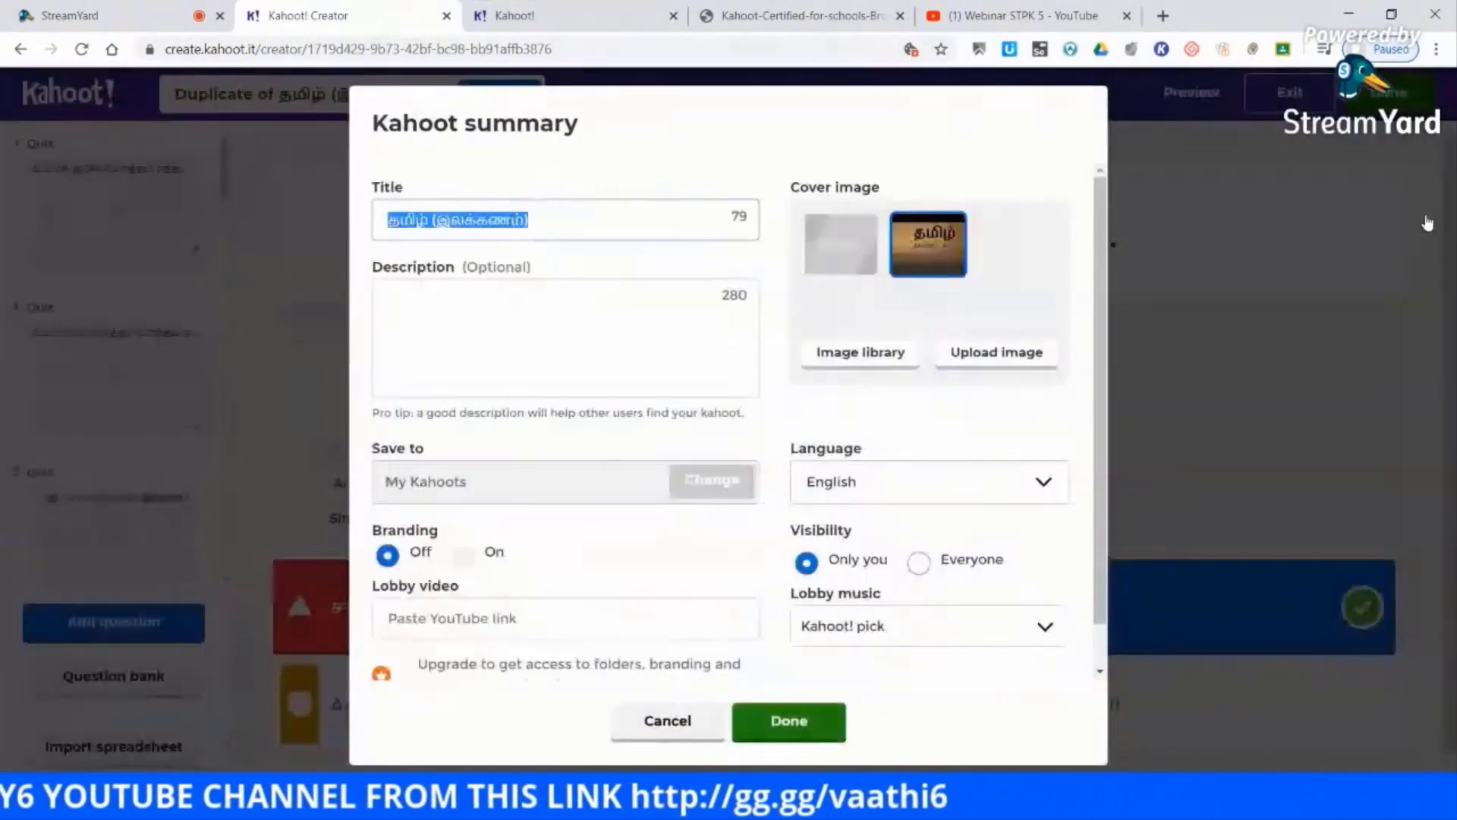
{"action": "left_click", "coordinate": [1428, 221]}
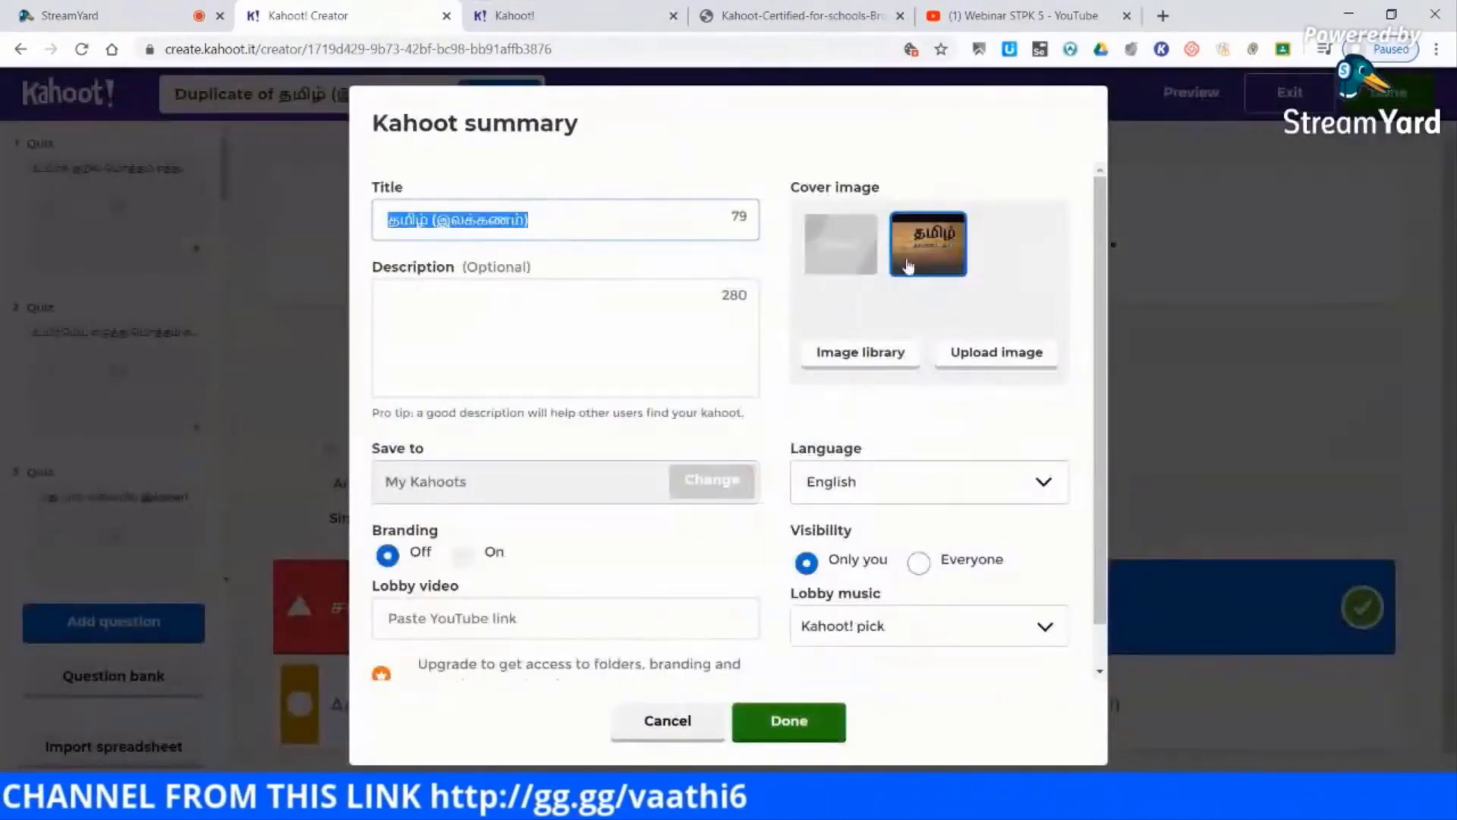
- Upload the Tamil Keyboard picture from the Vaathiyaaru folder as the cover image and save the kahoot summary
{"action": "left_click", "coordinate": [998, 364]}
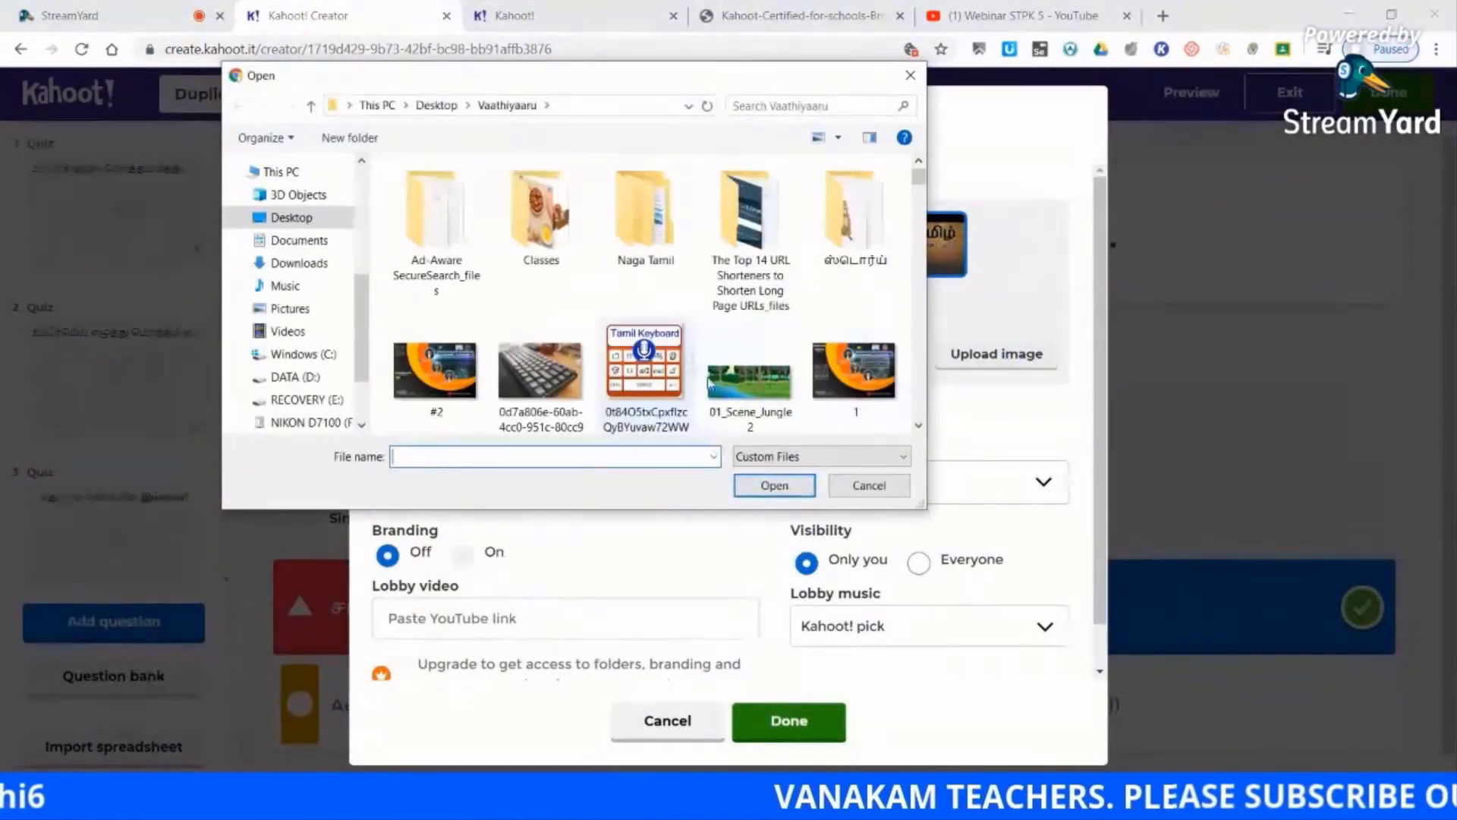
{"action": "left_click", "coordinate": [644, 368]}
{"action": "left_click", "coordinate": [774, 485]}
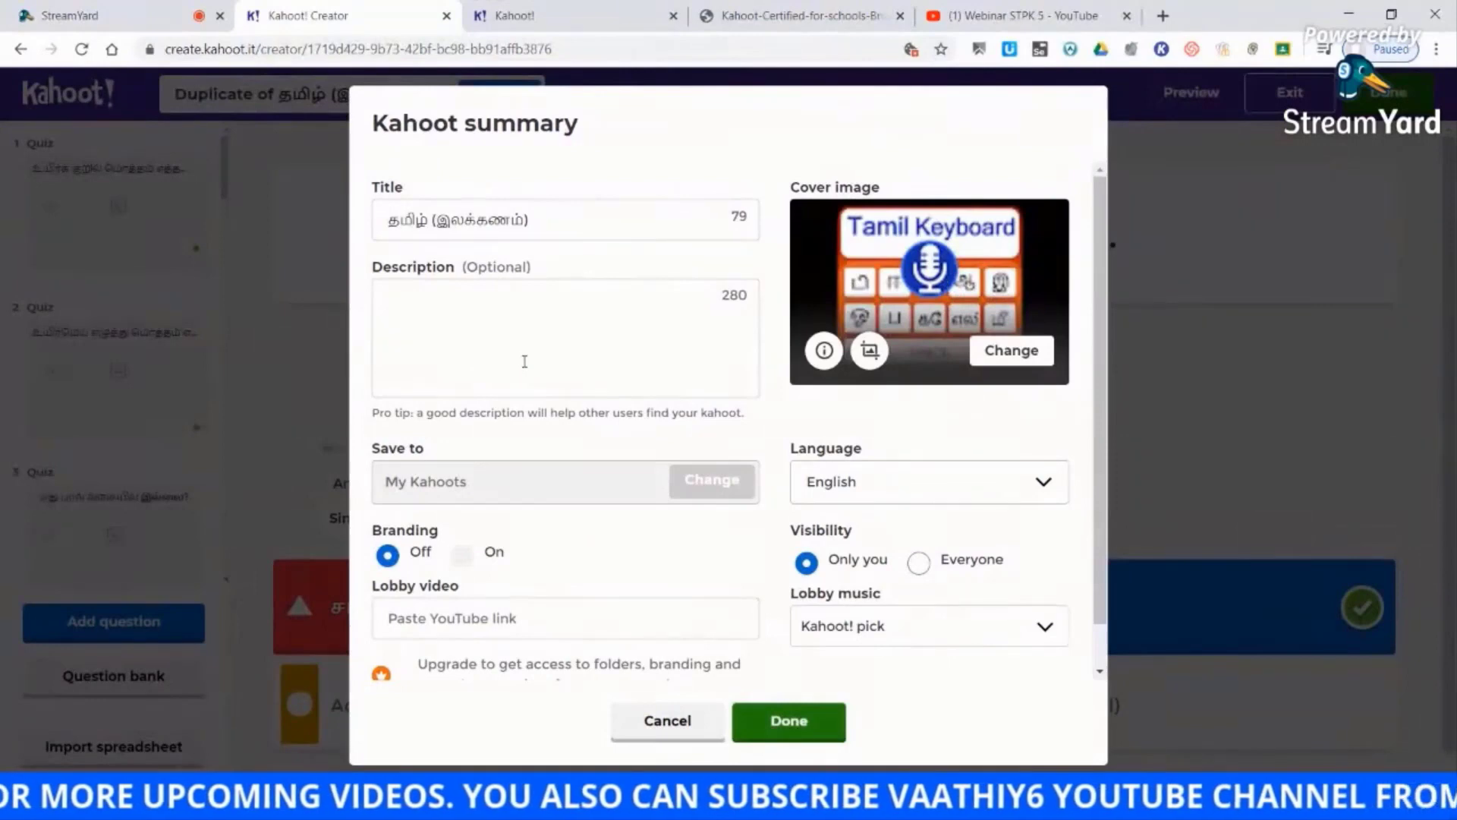
{"action": "scroll", "coordinate": [1085, 245], "scroll_direction": "down", "scroll_amount": 1}
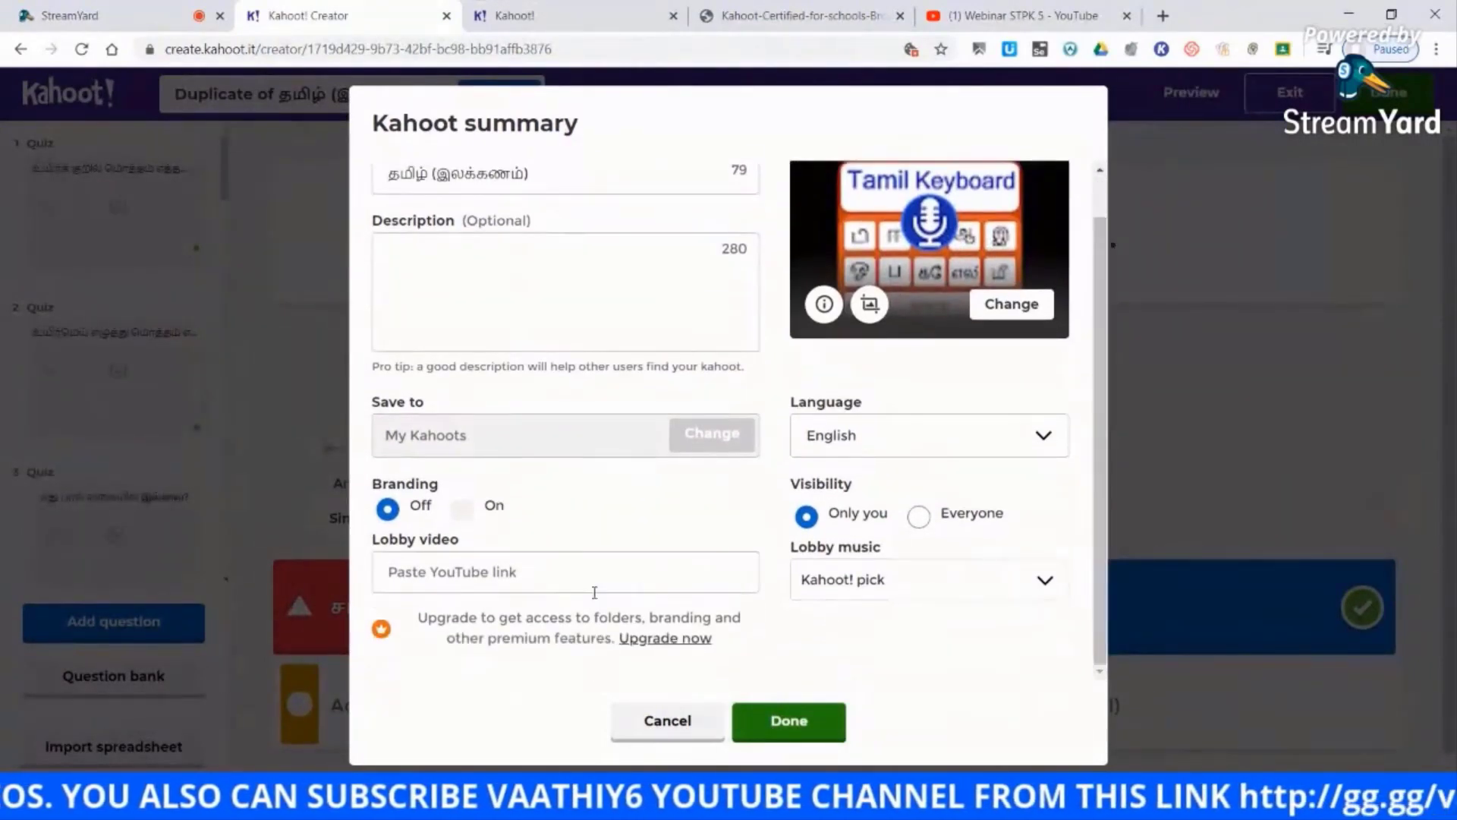
{"action": "left_click", "coordinate": [830, 738]}
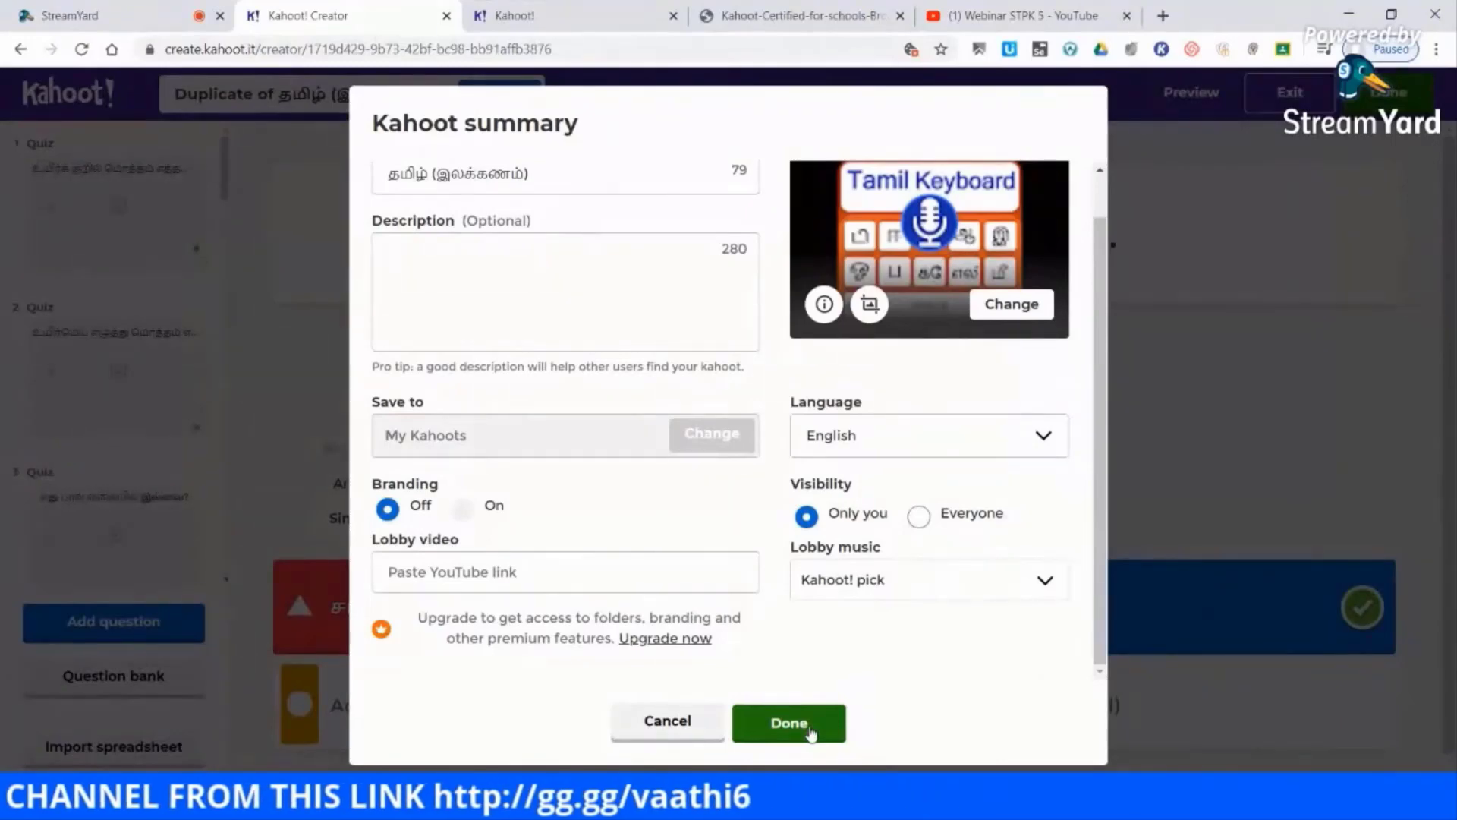
{"action": "left_click", "coordinate": [784, 730]}
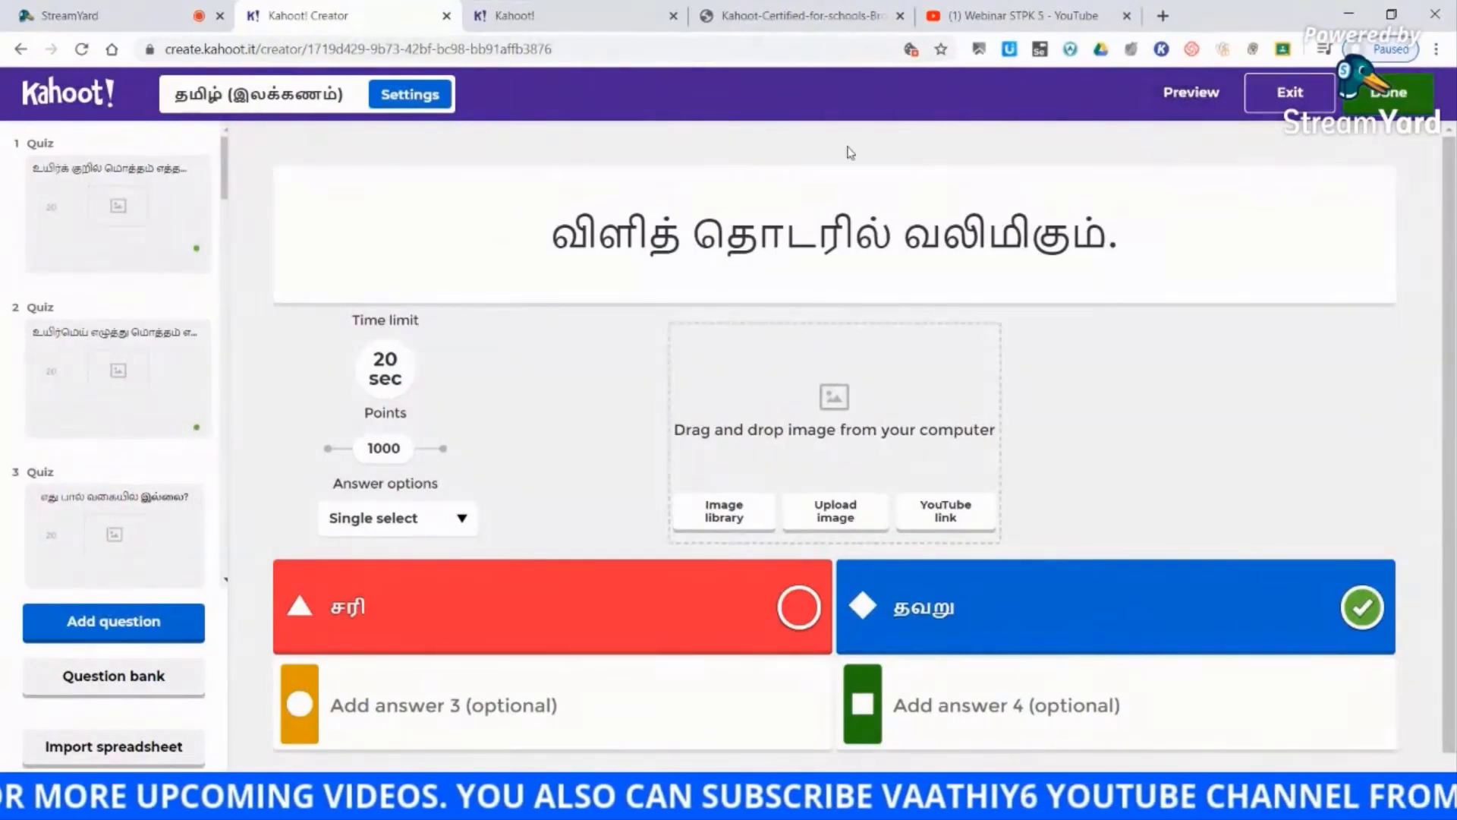
- Exit the kahoot editor and set the visibility of "தமிழ் (இலக்கணம்)" in My Kahoots to Everyone
{"action": "left_click", "coordinate": [1304, 92]}
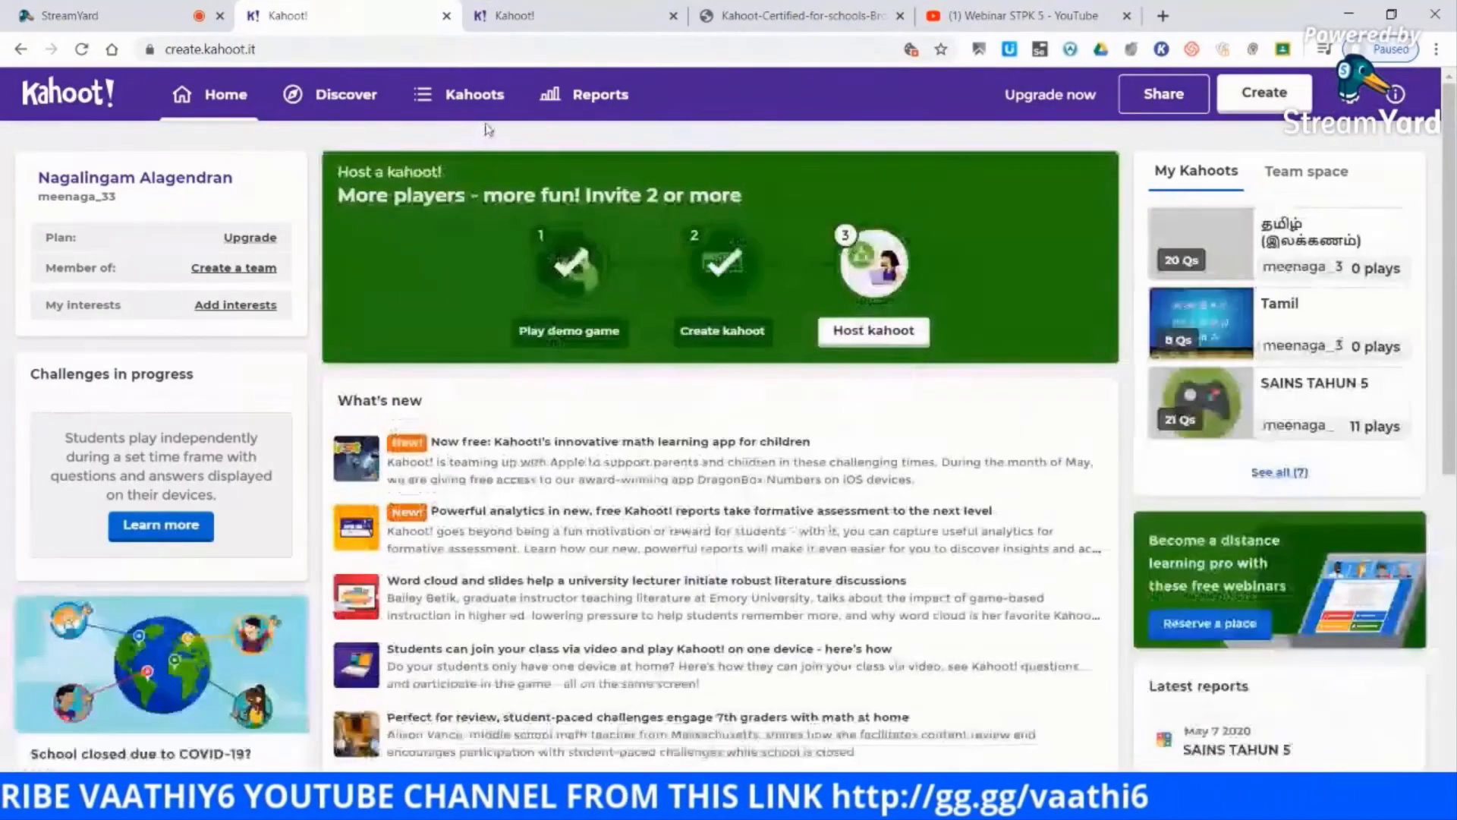
{"action": "left_click", "coordinate": [477, 101]}
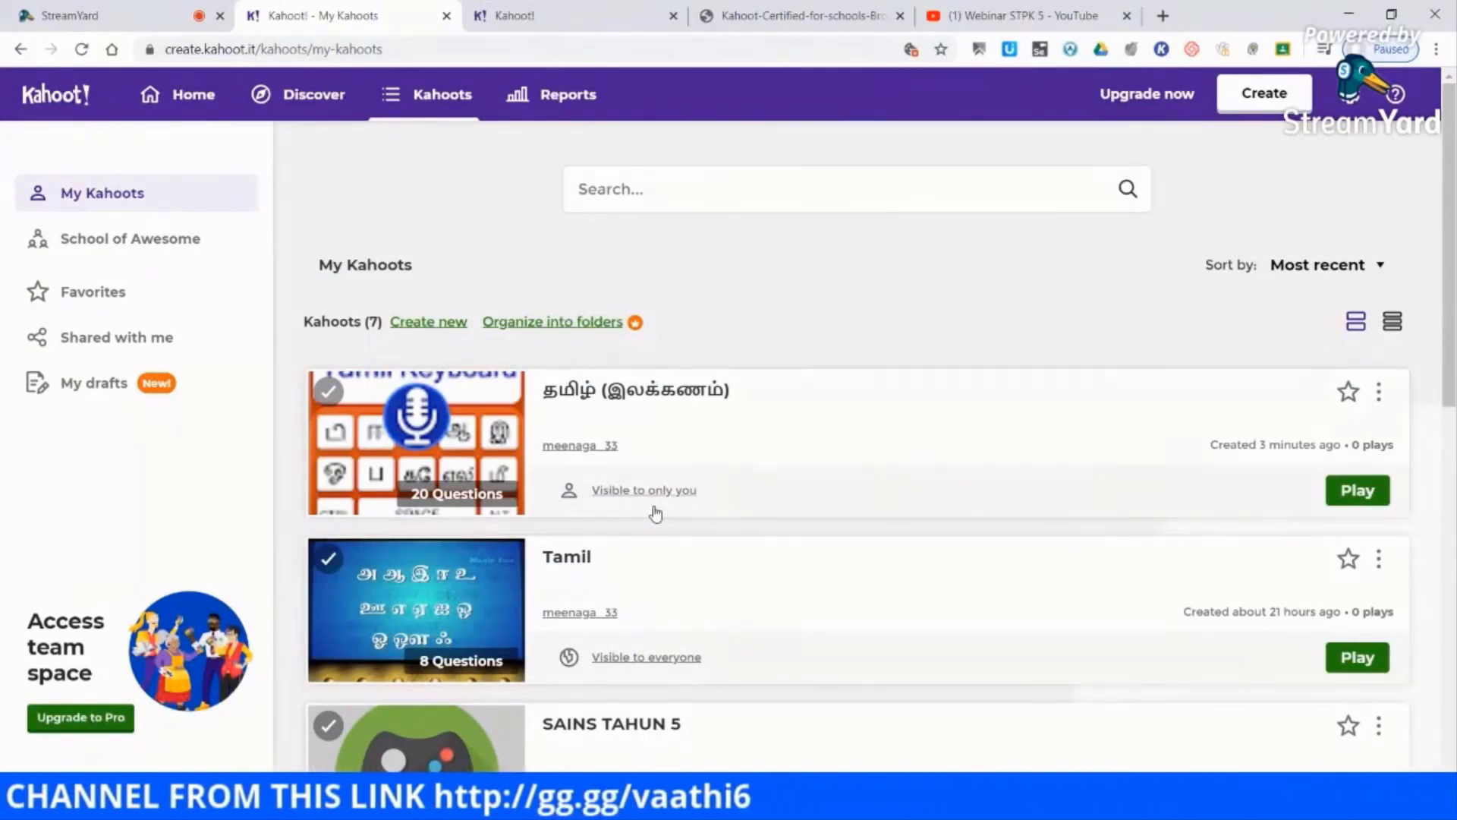
{"action": "left_click", "coordinate": [605, 489]}
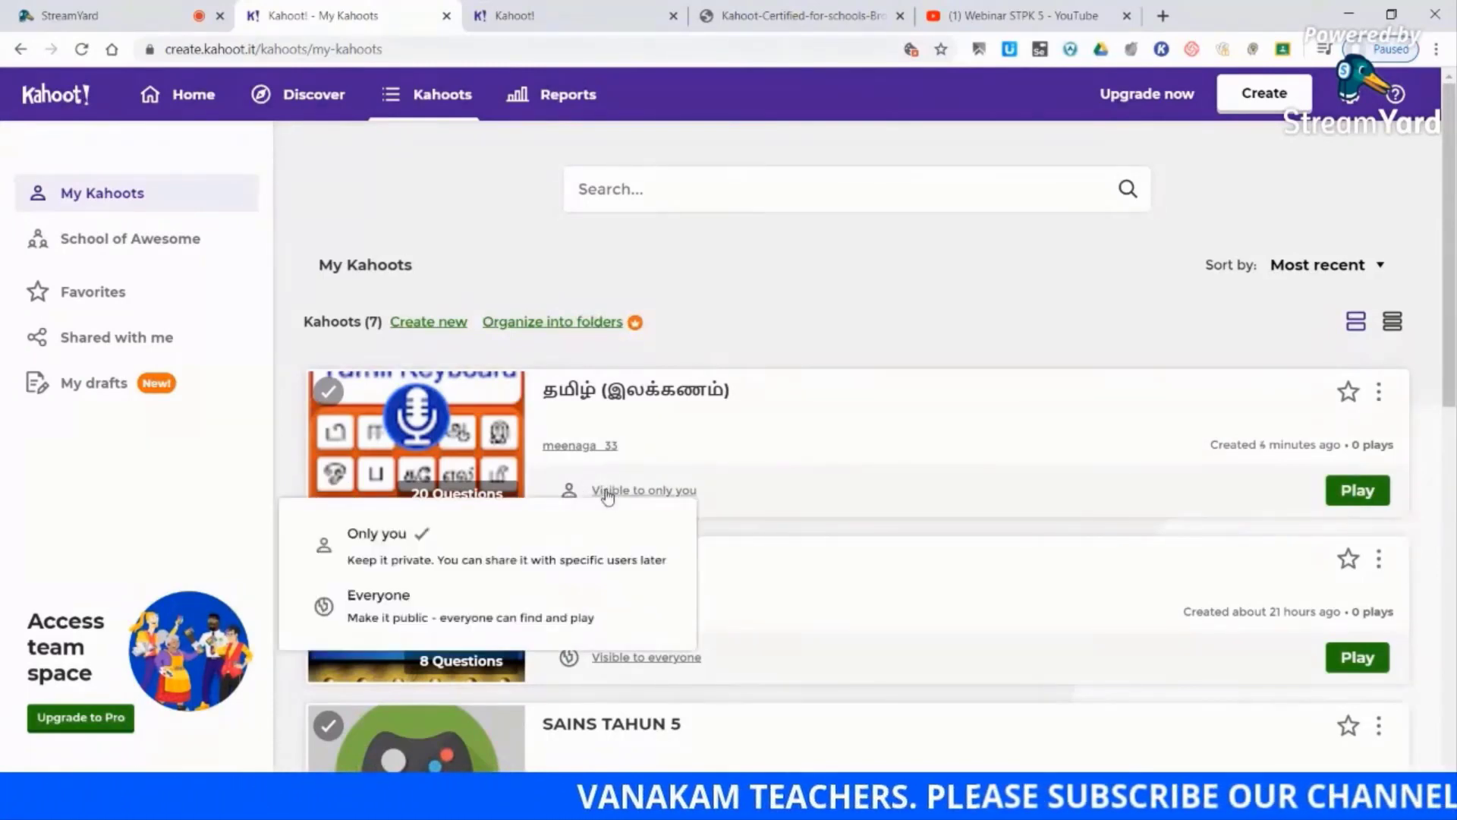
{"action": "left_click", "coordinate": [391, 611]}
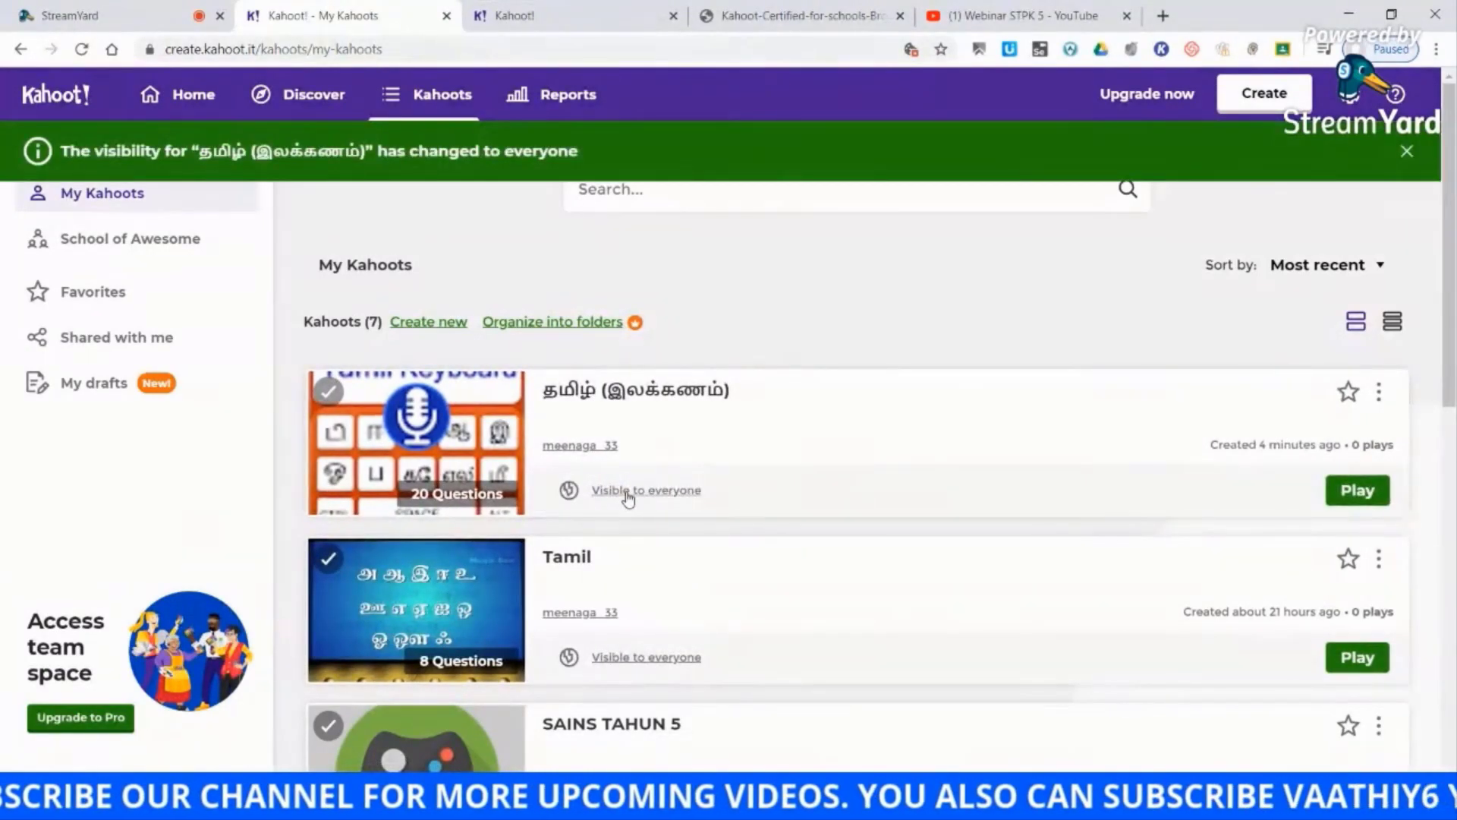
{"action": "left_click", "coordinate": [1408, 152]}
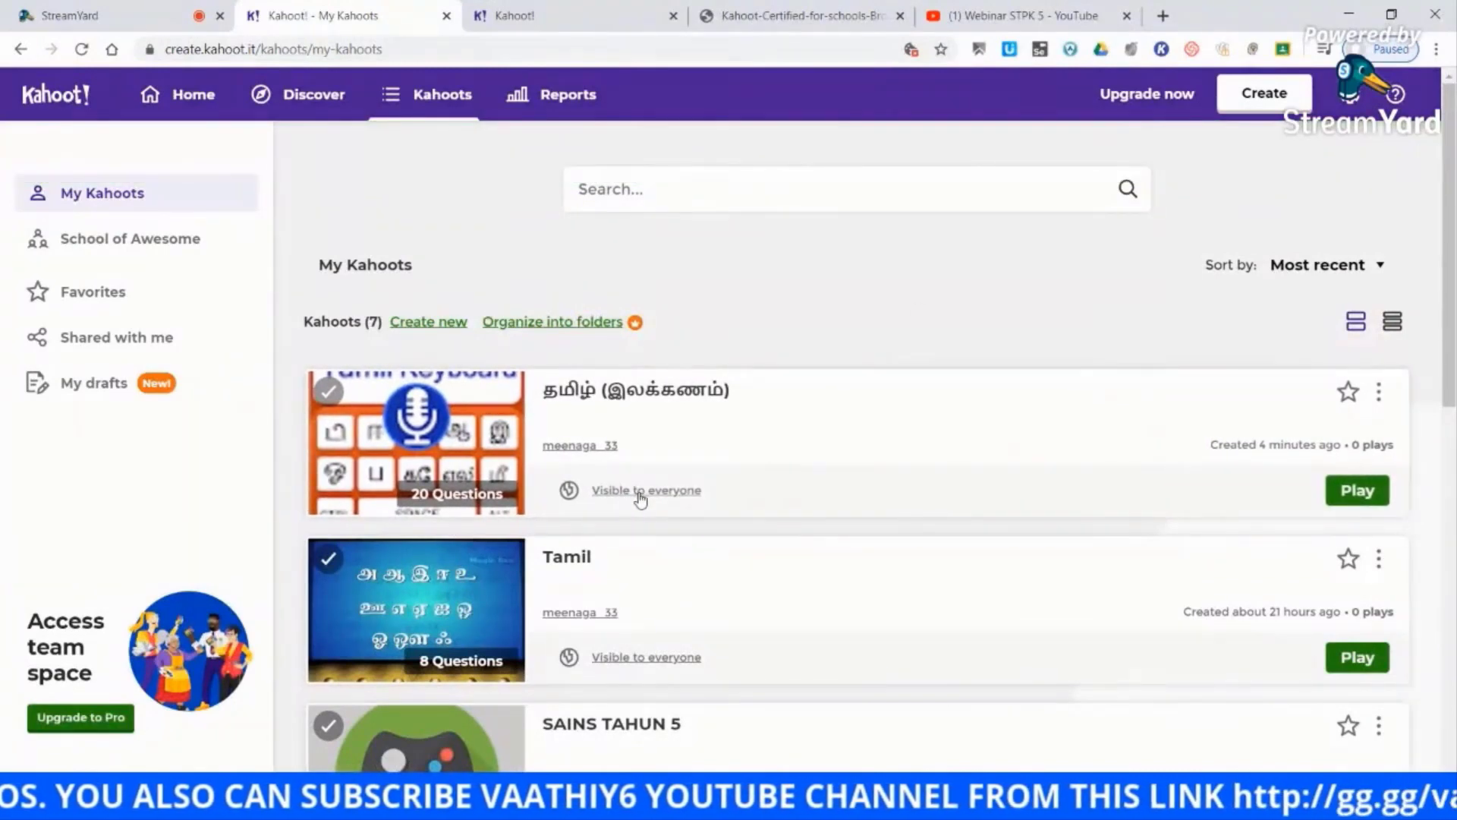
- View the sharing options for the "தமிழ் (இலக்கணம்)" kahoot, and return to the kahoot list
{"action": "left_click", "coordinate": [1379, 392]}
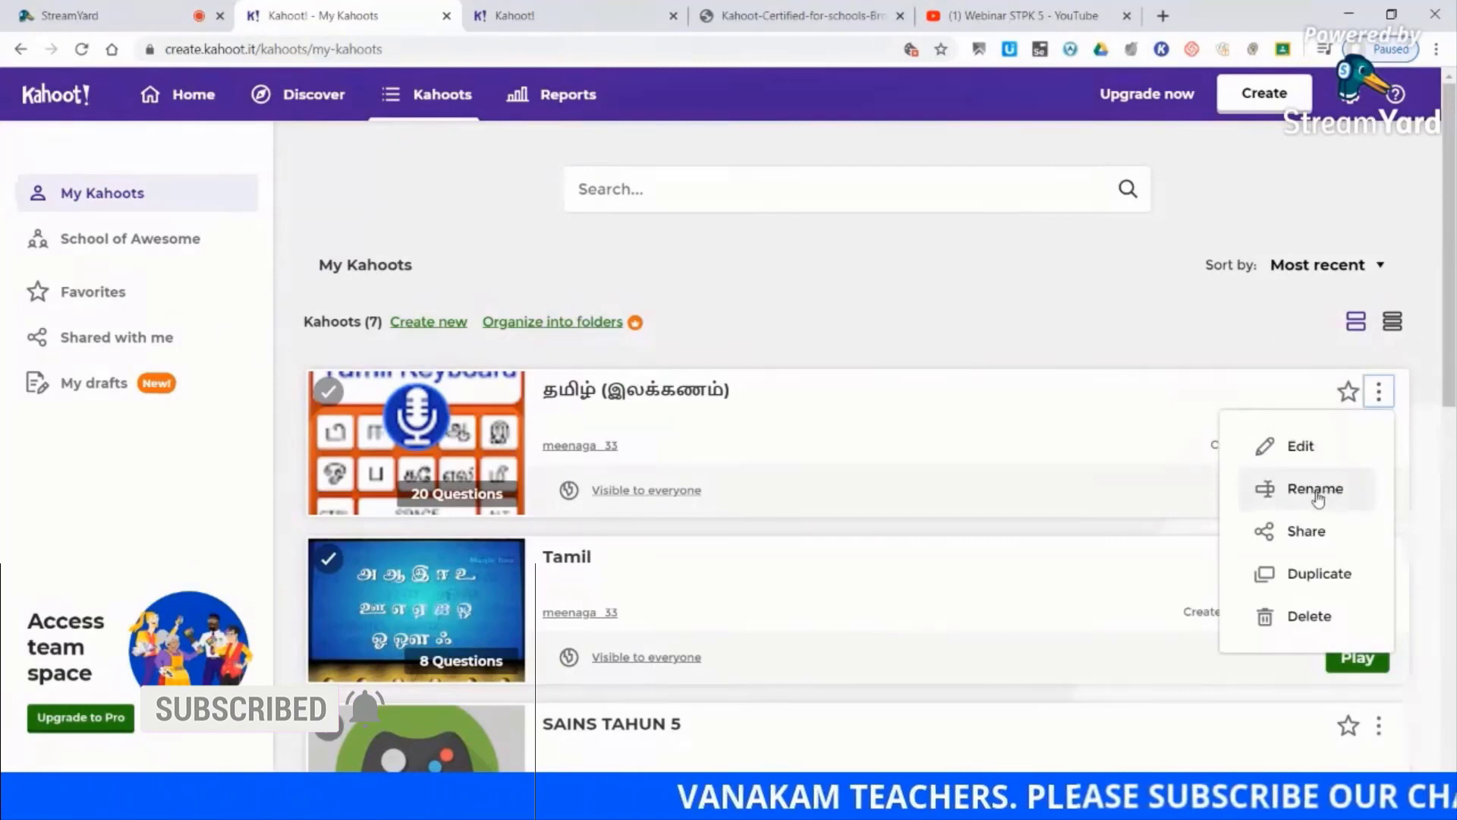
{"action": "left_click", "coordinate": [1317, 534]}
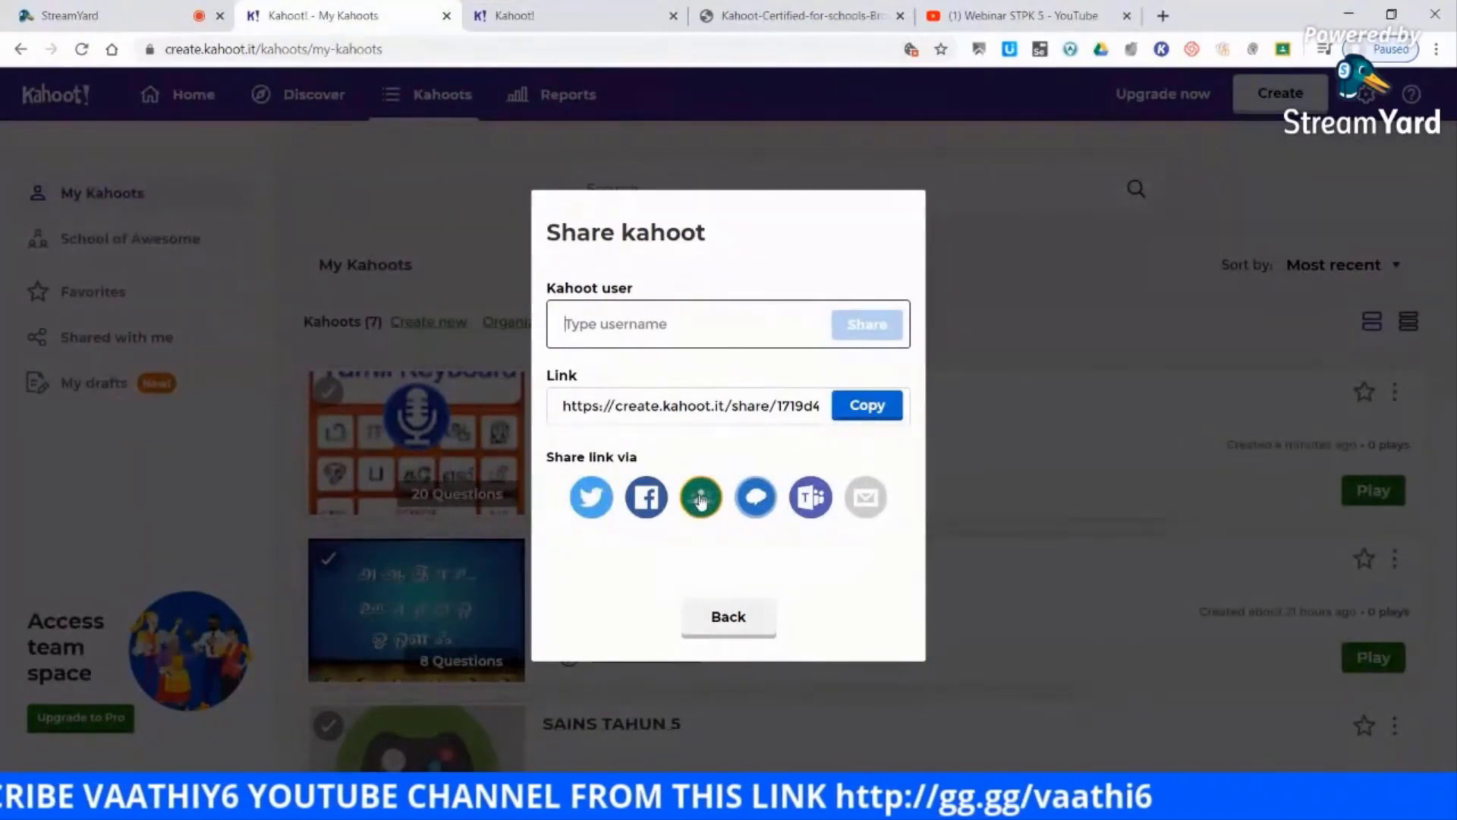
{"action": "left_click", "coordinate": [729, 619]}
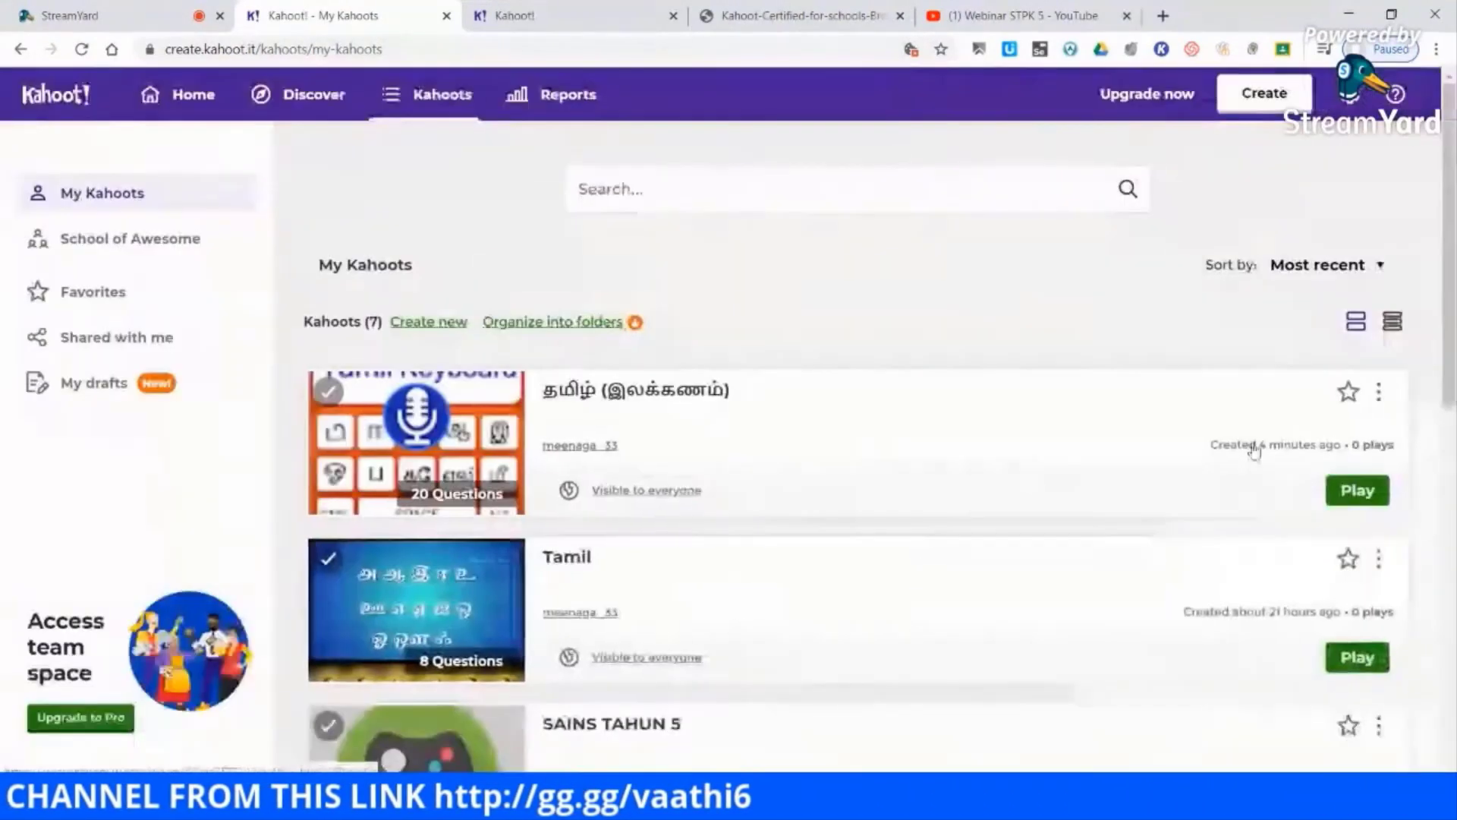
- Look through the management options of the "தமிழ் (இலக்கணம்)" and "SAINS TAHUN 5" kahoots without choosing any
{"action": "left_click", "coordinate": [1379, 392]}
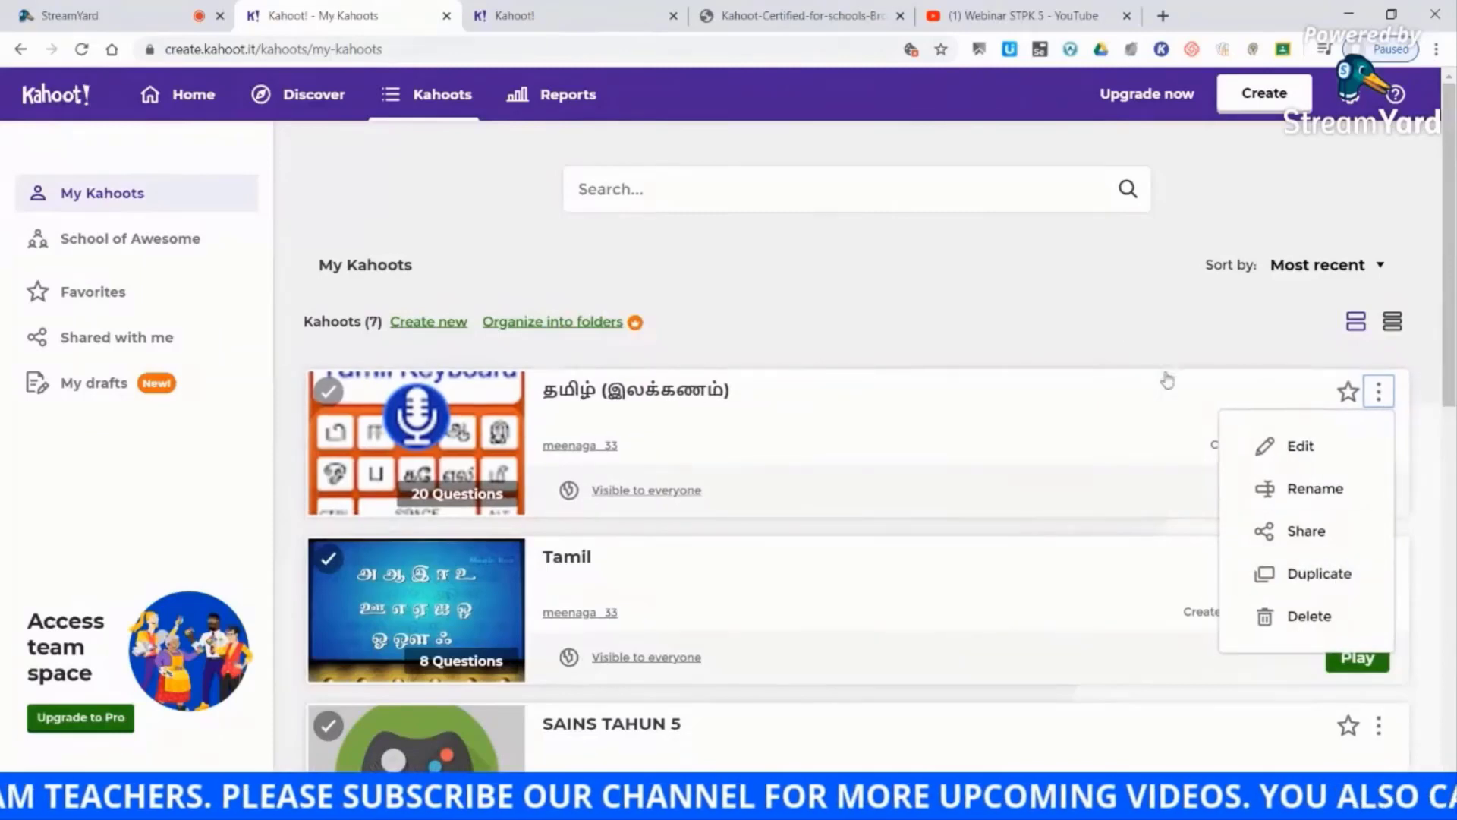
{"action": "left_click", "coordinate": [1127, 330]}
{"action": "scroll", "coordinate": [729, 418], "scroll_direction": "down", "scroll_amount": 5}
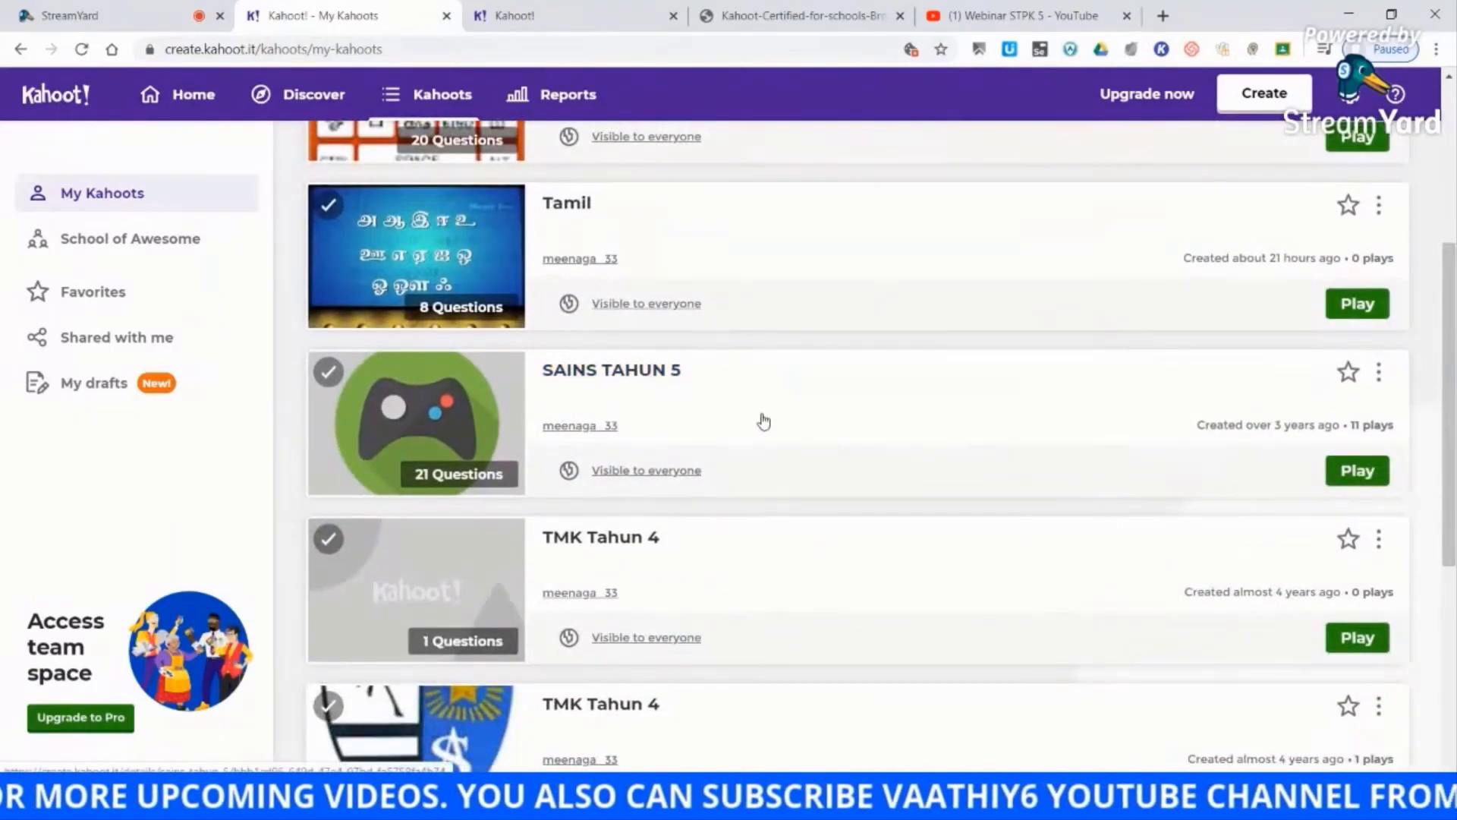
{"action": "left_click", "coordinate": [1381, 379]}
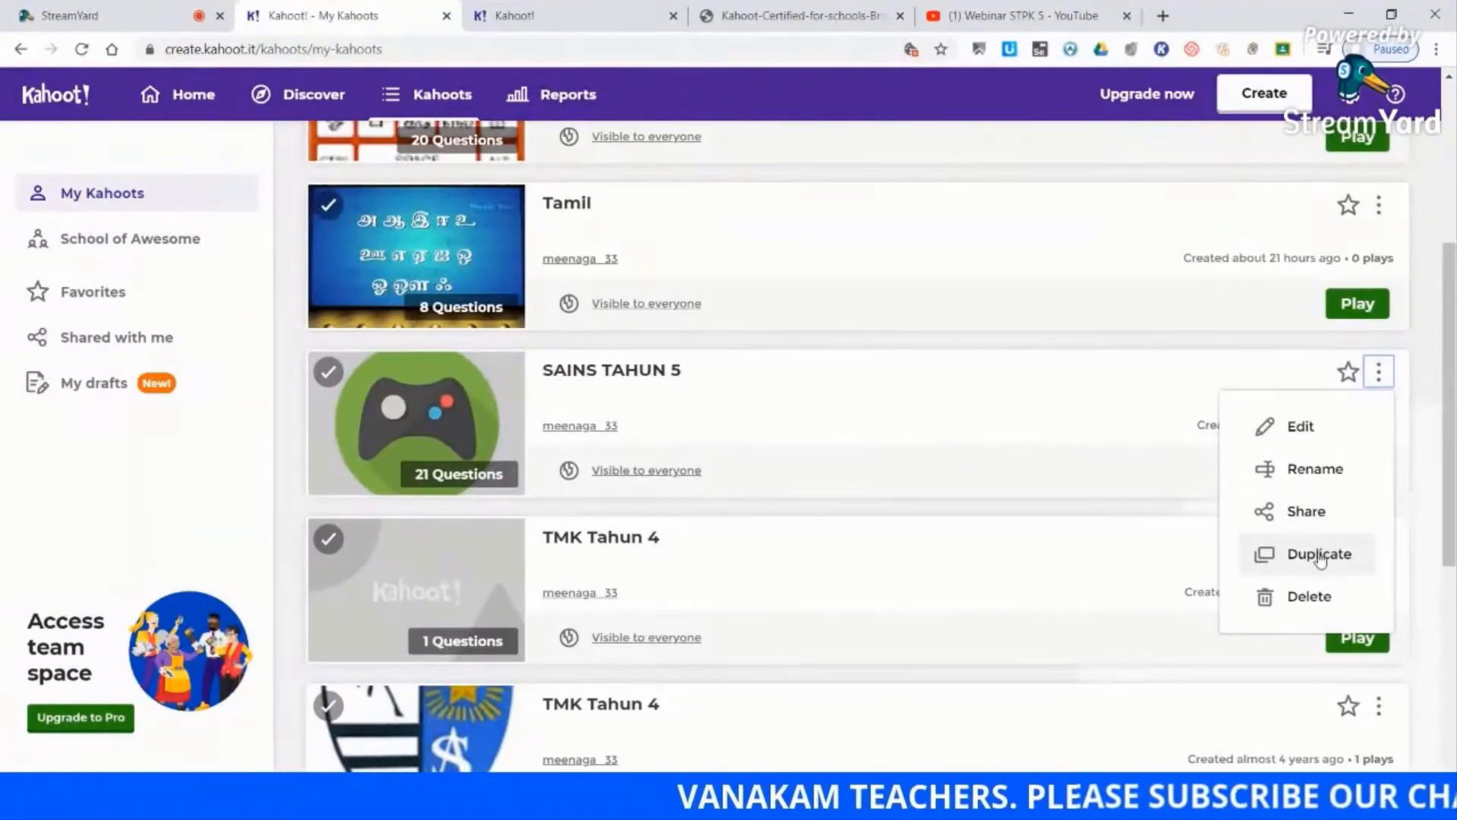
{"action": "left_click", "coordinate": [1422, 340]}
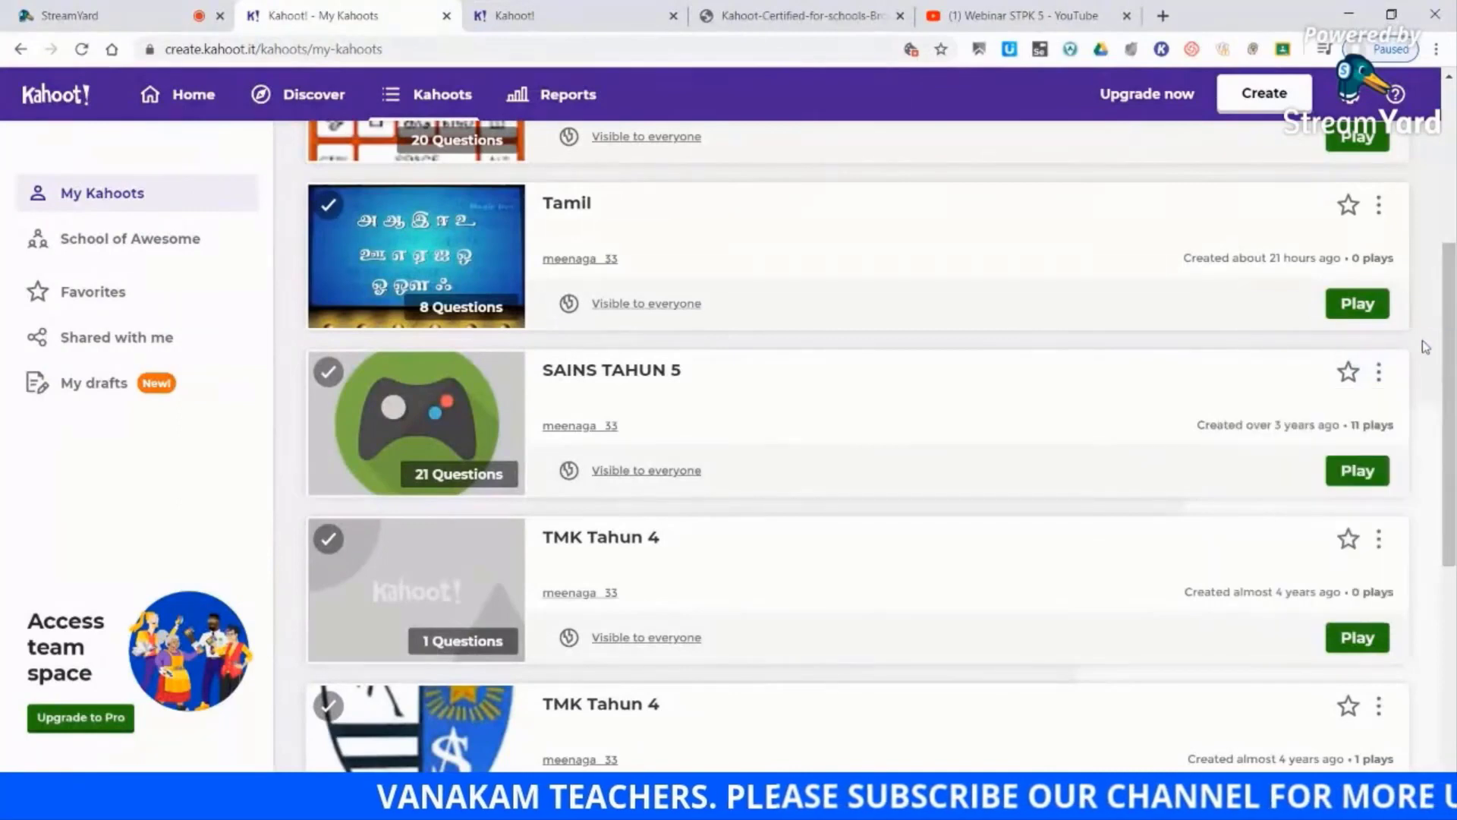
{"action": "left_click", "coordinate": [1384, 383]}
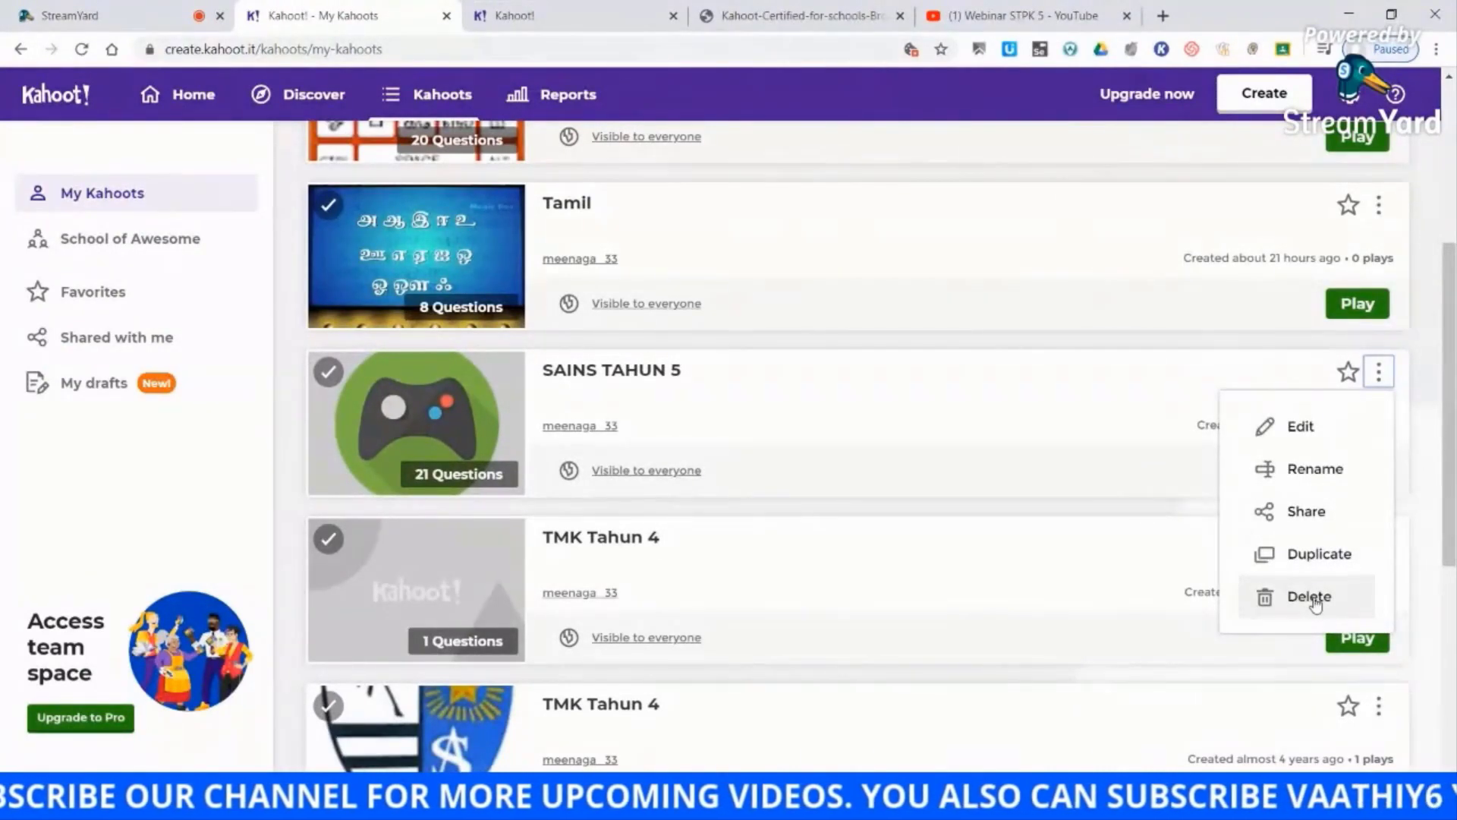
{"action": "left_click", "coordinate": [1416, 492]}
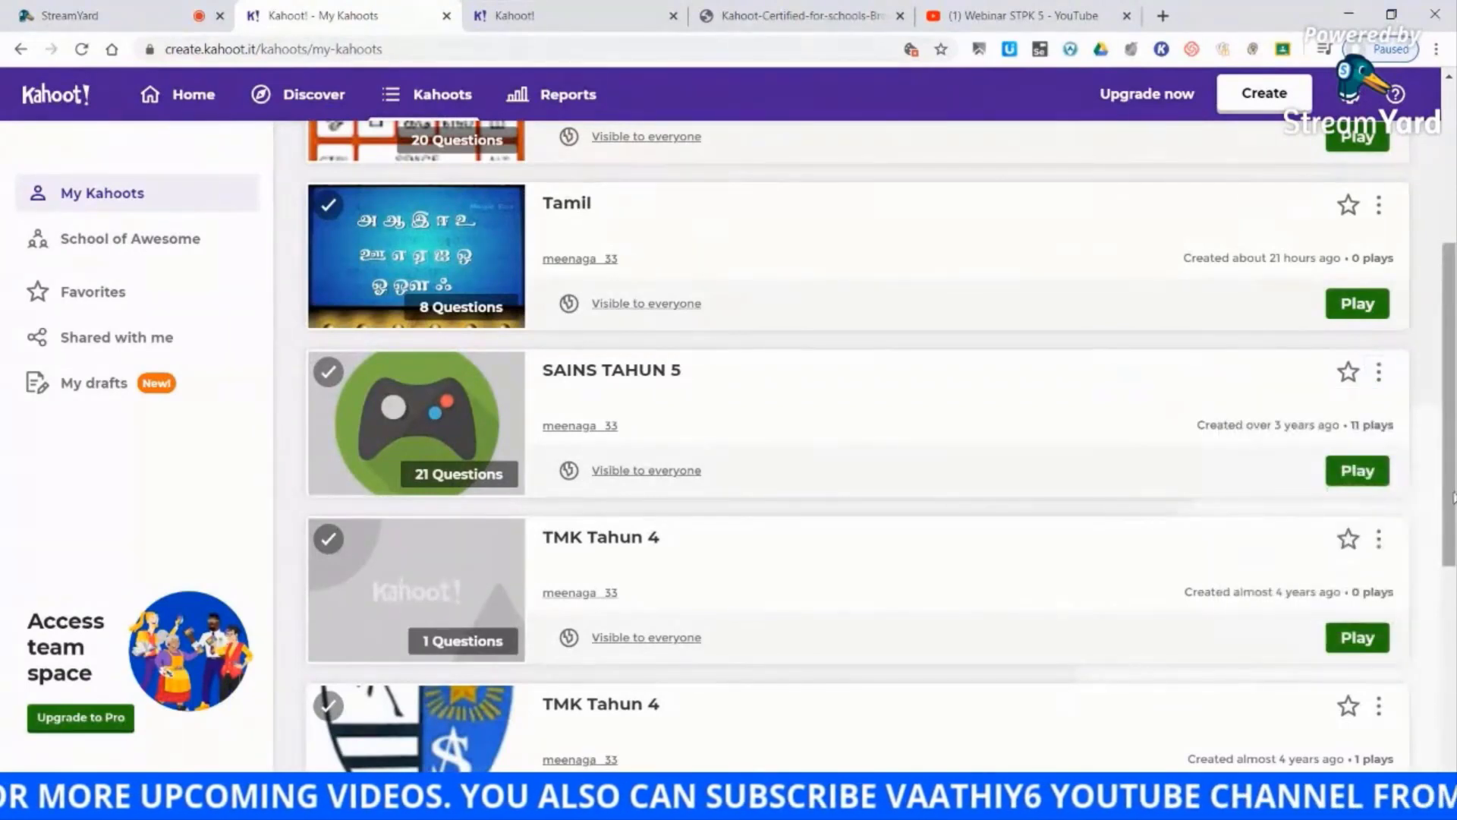
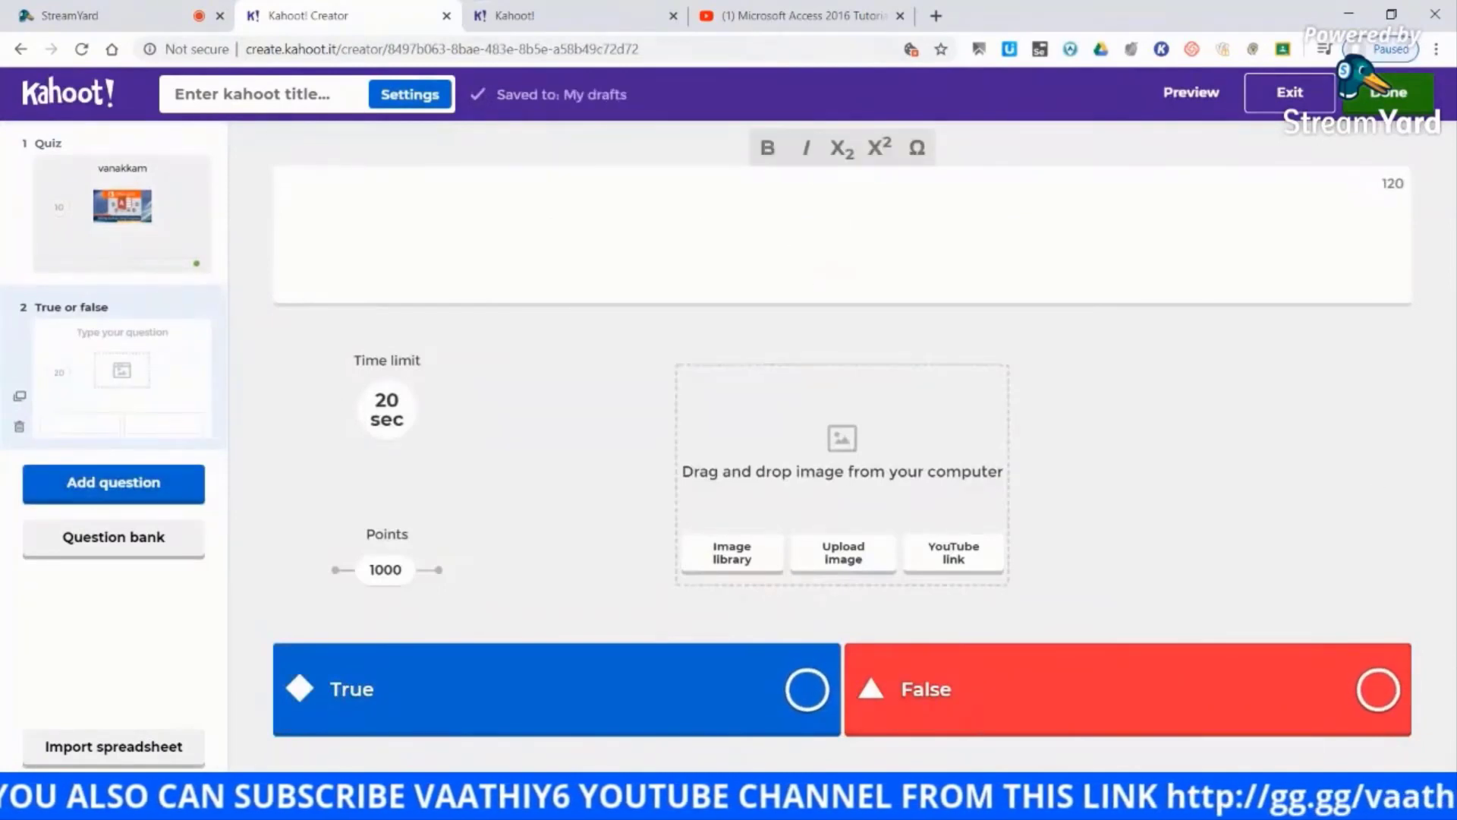
- Enter the true-or-false question "தமிழ் சிறந்த மொழியா?" using the Tamil Murasu Anjal keyboard, and mark True as the correct answer
{"action": "key", "text": "super+space"}
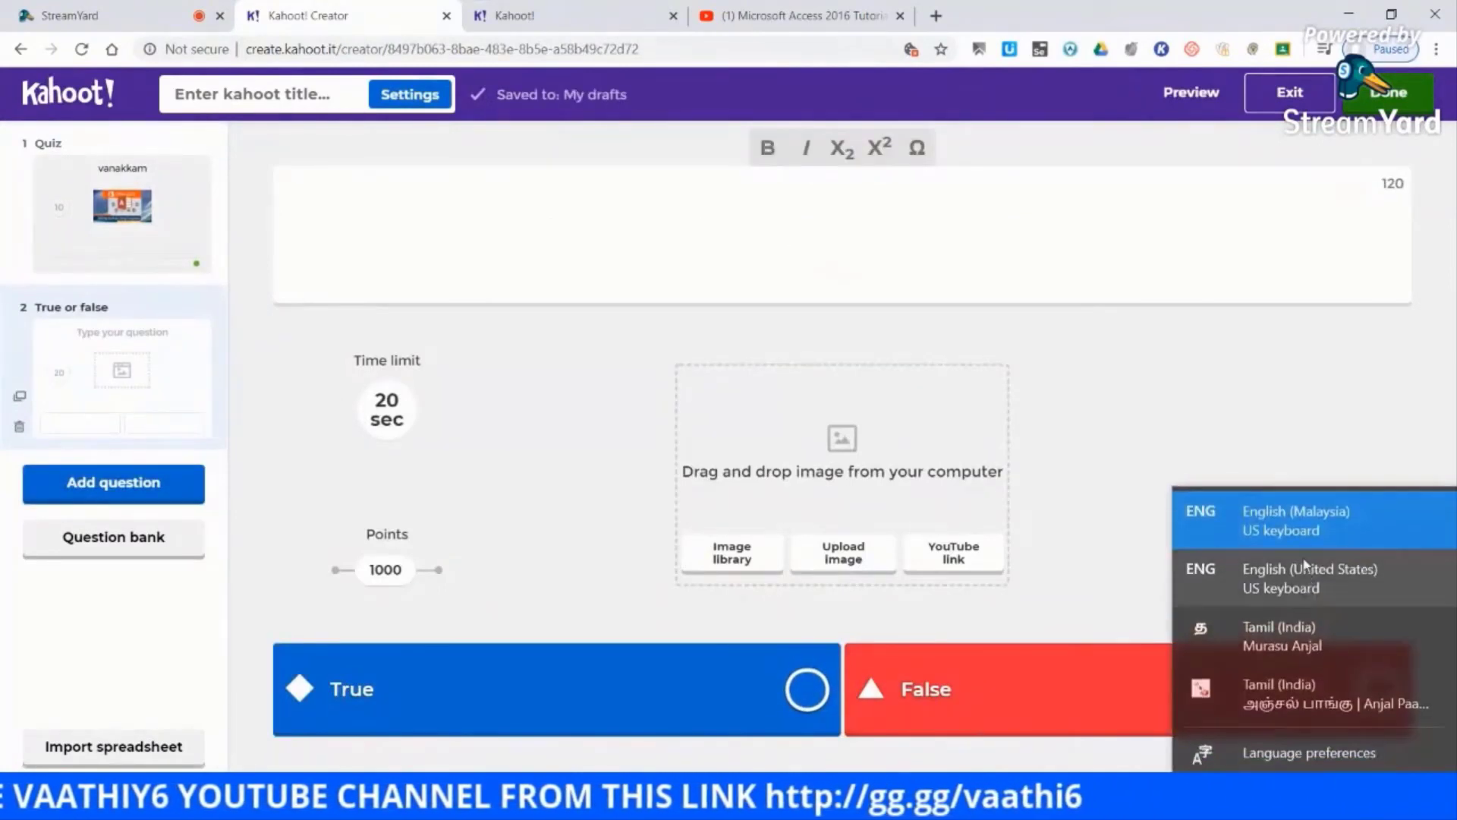
{"action": "left_click", "coordinate": [1309, 649]}
{"action": "type", "text": "க்"}
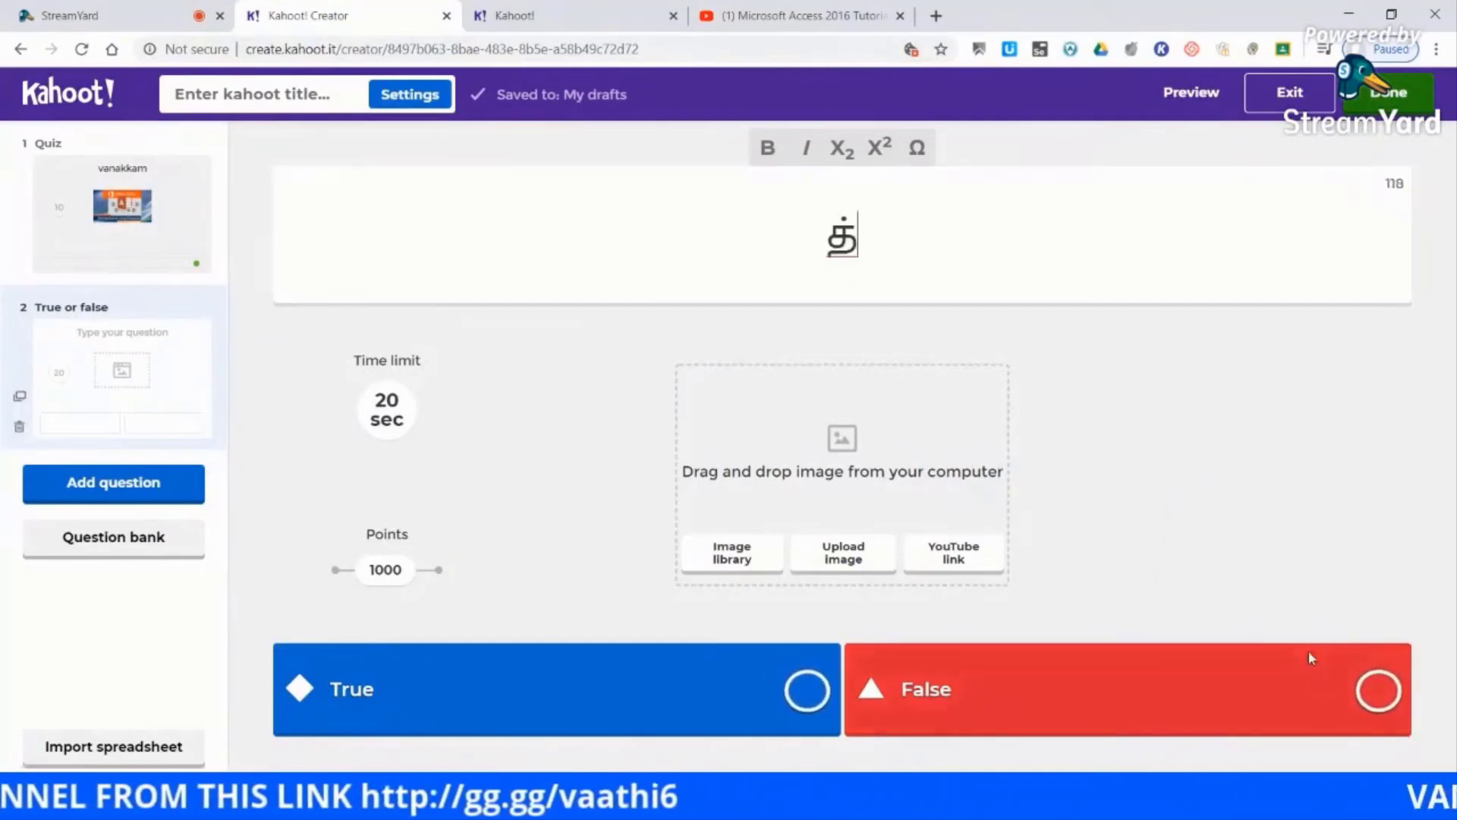
{"action": "type", "text": "மிழ் சி"}
{"action": "type", "text": "ரற"}
{"action": "key", "text": "BackSpace"}
{"action": "key", "text": "BackSpace"}
{"action": "type", "text": "றந்த மொழியா?"}
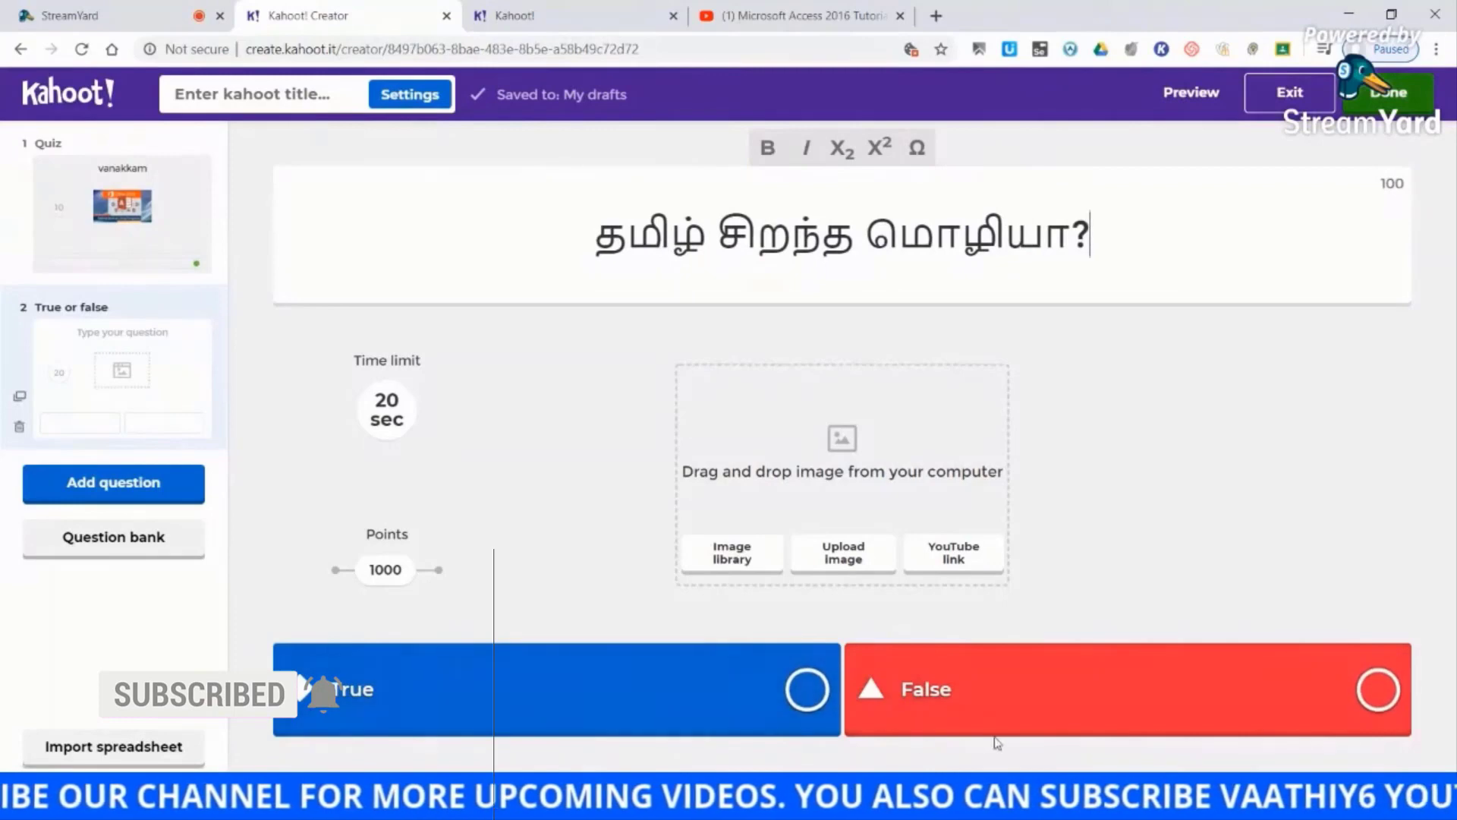
{"action": "left_click", "coordinate": [808, 698]}
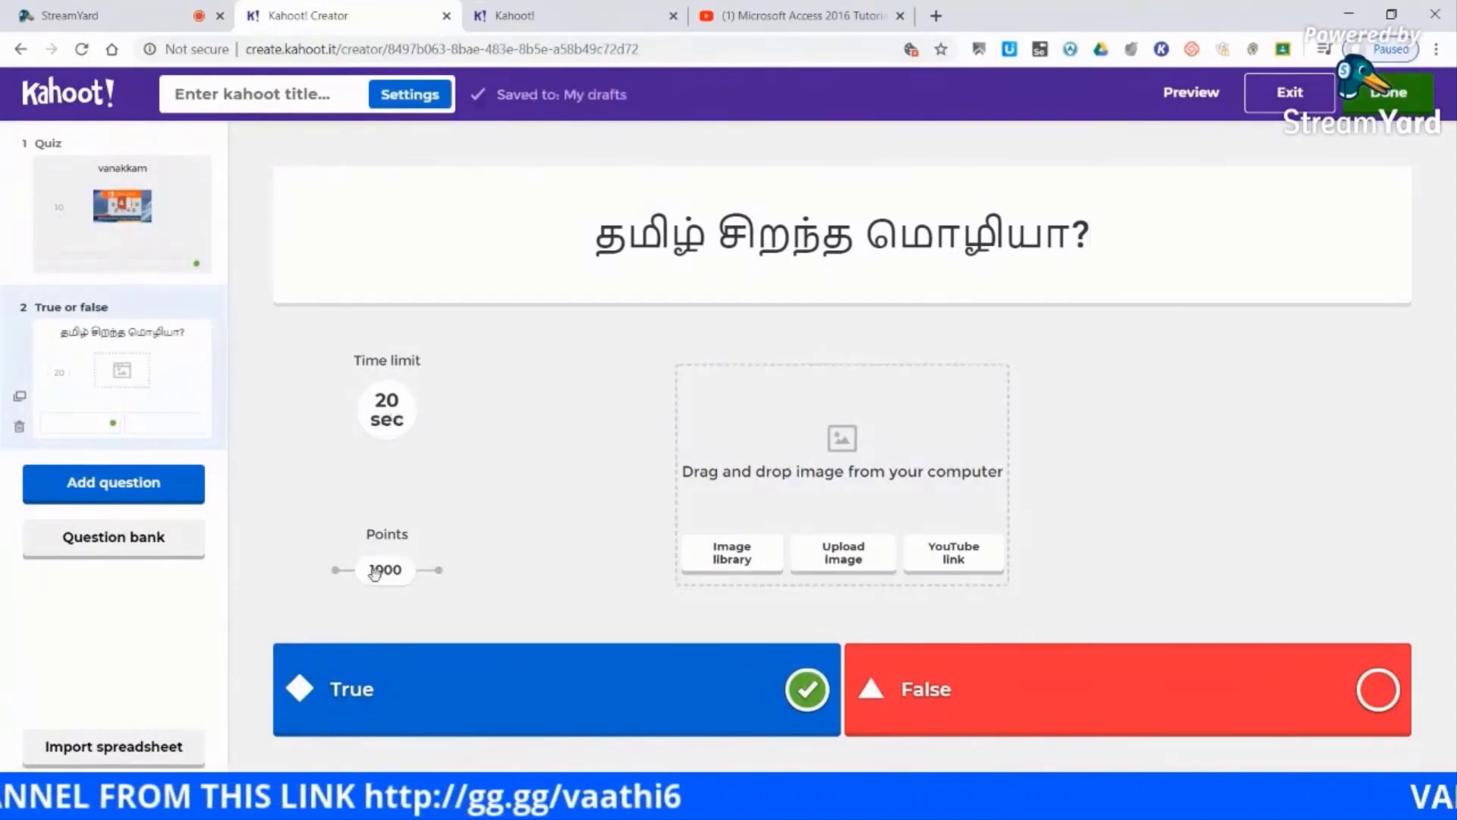
- Review the settings of the "vanakkam" quiz question, and return to the true-or-false question
{"action": "left_click", "coordinate": [153, 261]}
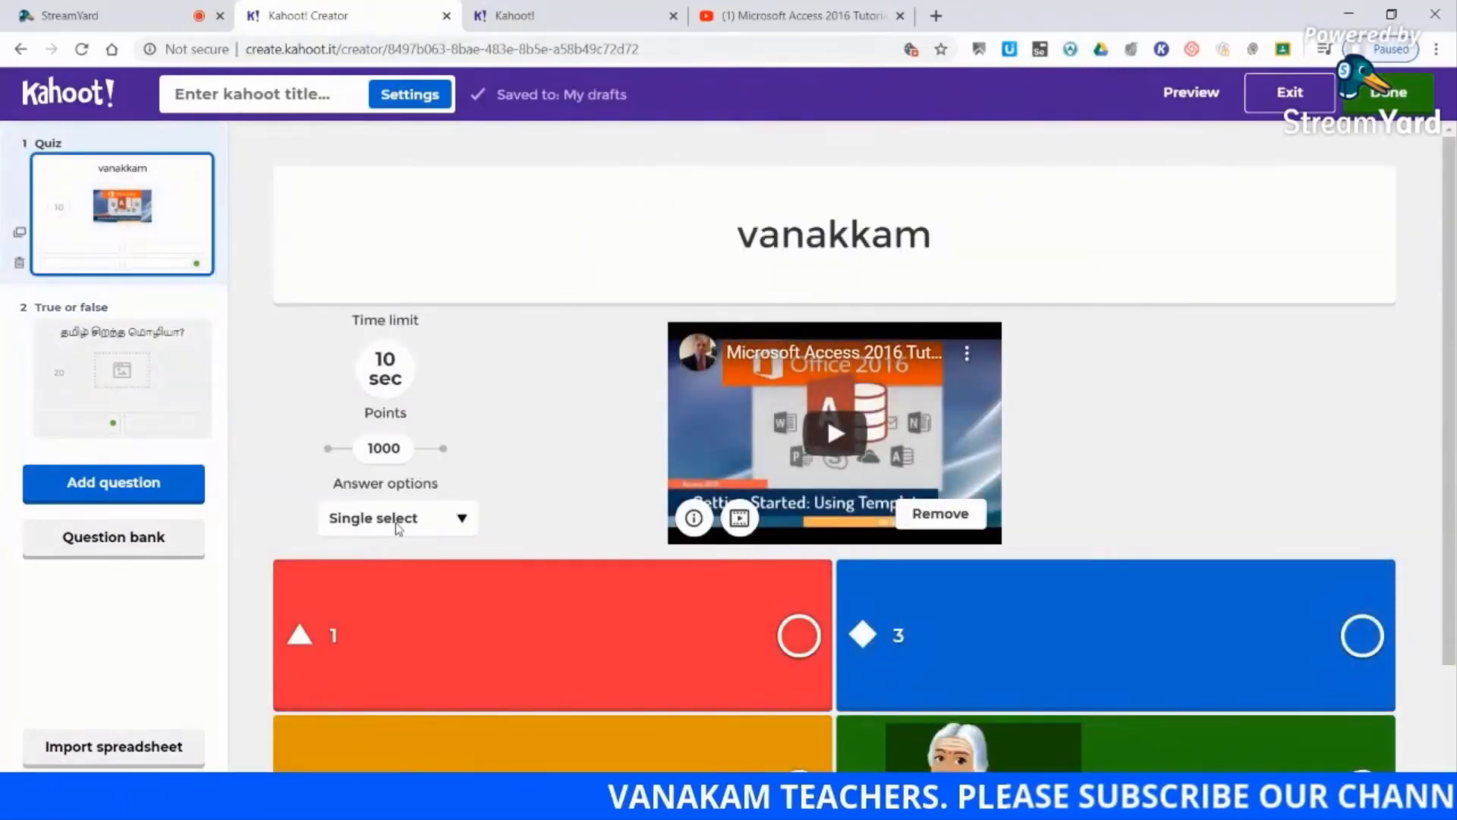
{"action": "left_click", "coordinate": [121, 372]}
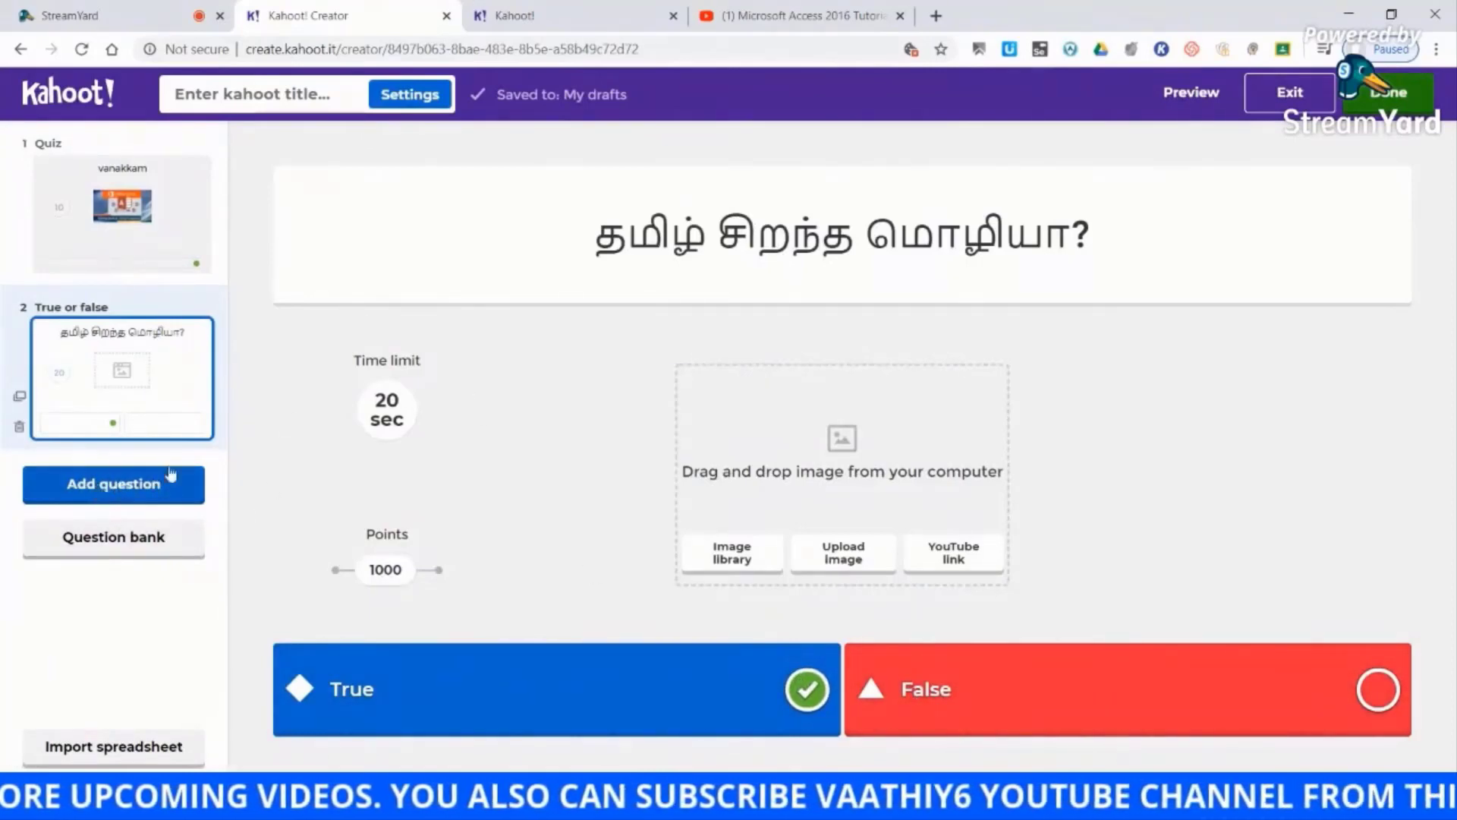
- Search the question bank for "வலிமிகும்" and add the questions "பெயரச்சத்தின் பின் வலிமிகும்." and "விளித் தொடரில் வலிமிகும்." to the kahoot
{"action": "left_click", "coordinate": [112, 551]}
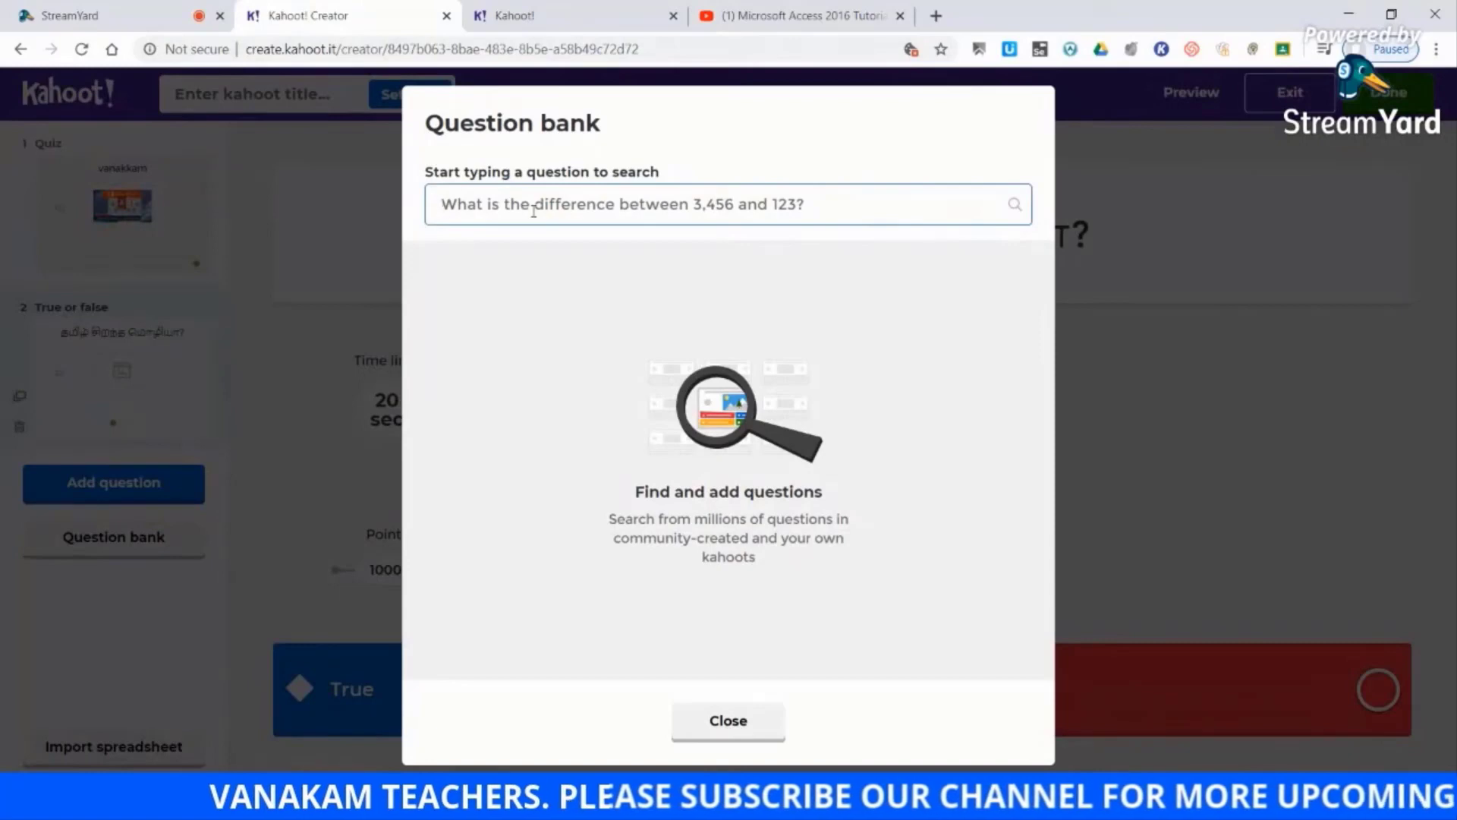
{"action": "type", "text": "வல்"}
{"action": "type", "text": "ிமிகும்"}
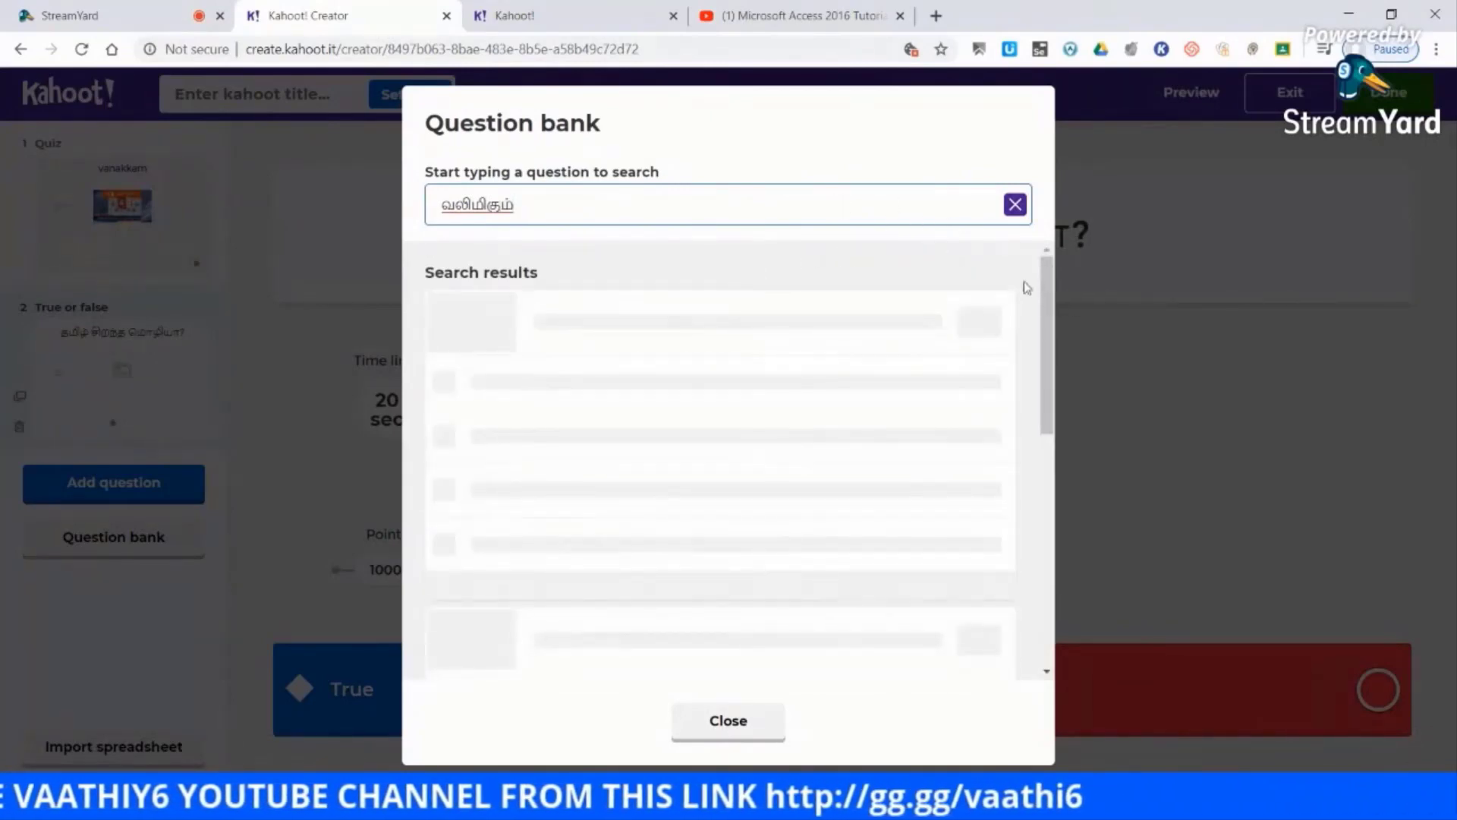
{"action": "scroll", "coordinate": [1041, 287], "scroll_direction": "down", "scroll_amount": 3}
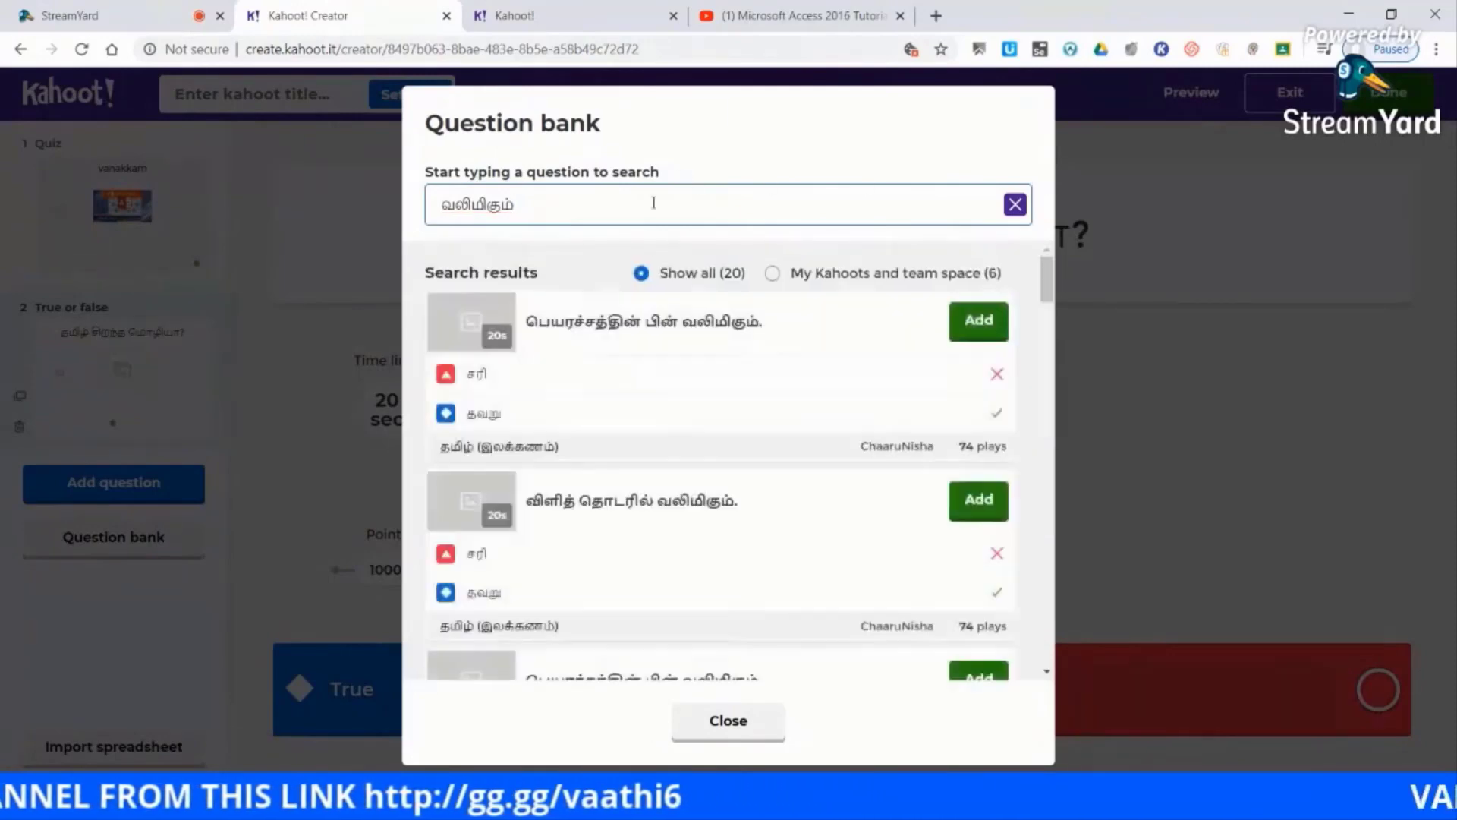
{"action": "scroll", "coordinate": [1046, 289], "scroll_direction": "down", "scroll_amount": 15}
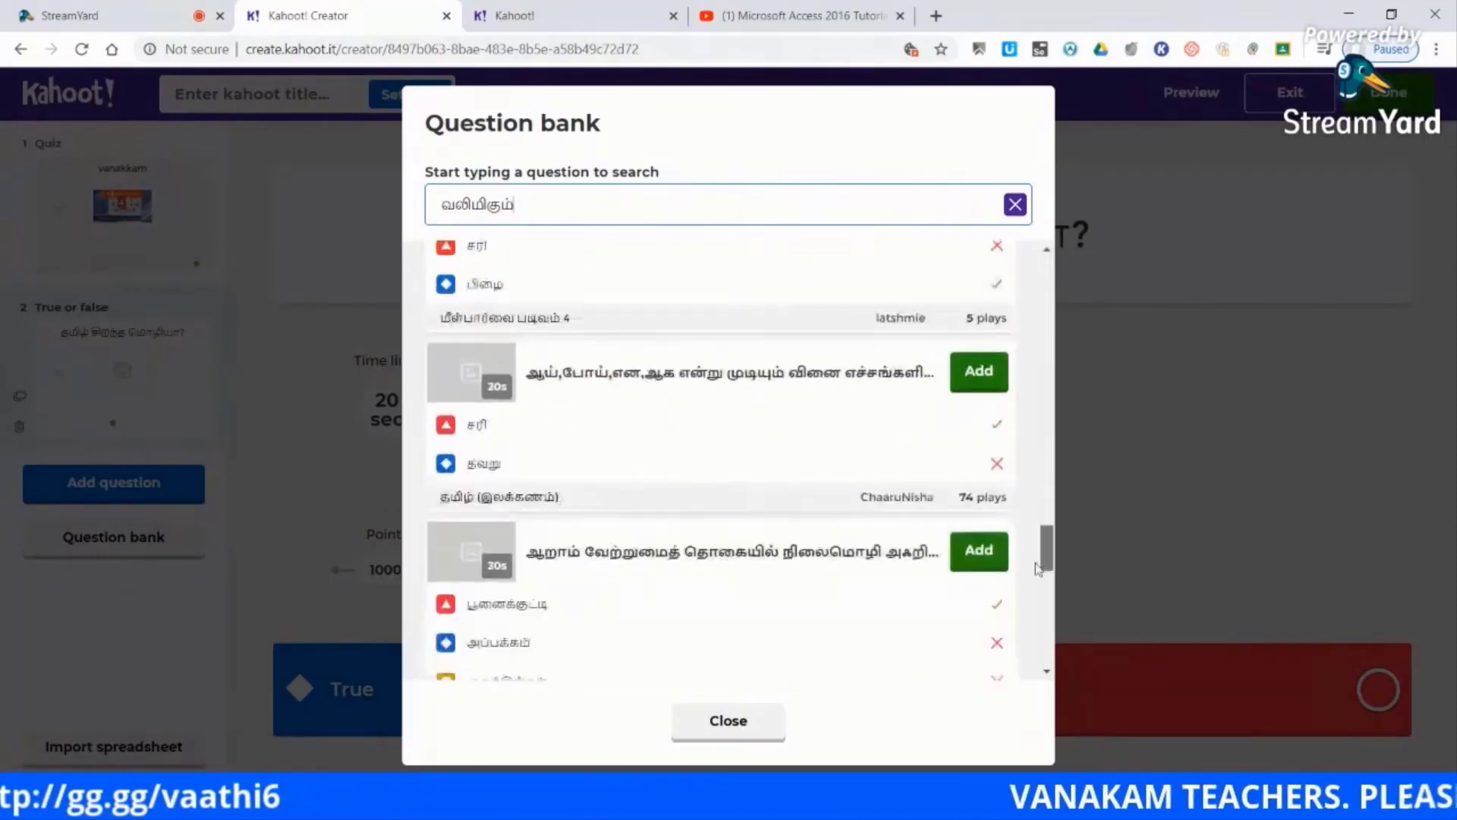
{"action": "scroll", "coordinate": [1047, 273], "scroll_direction": "up", "scroll_amount": 15}
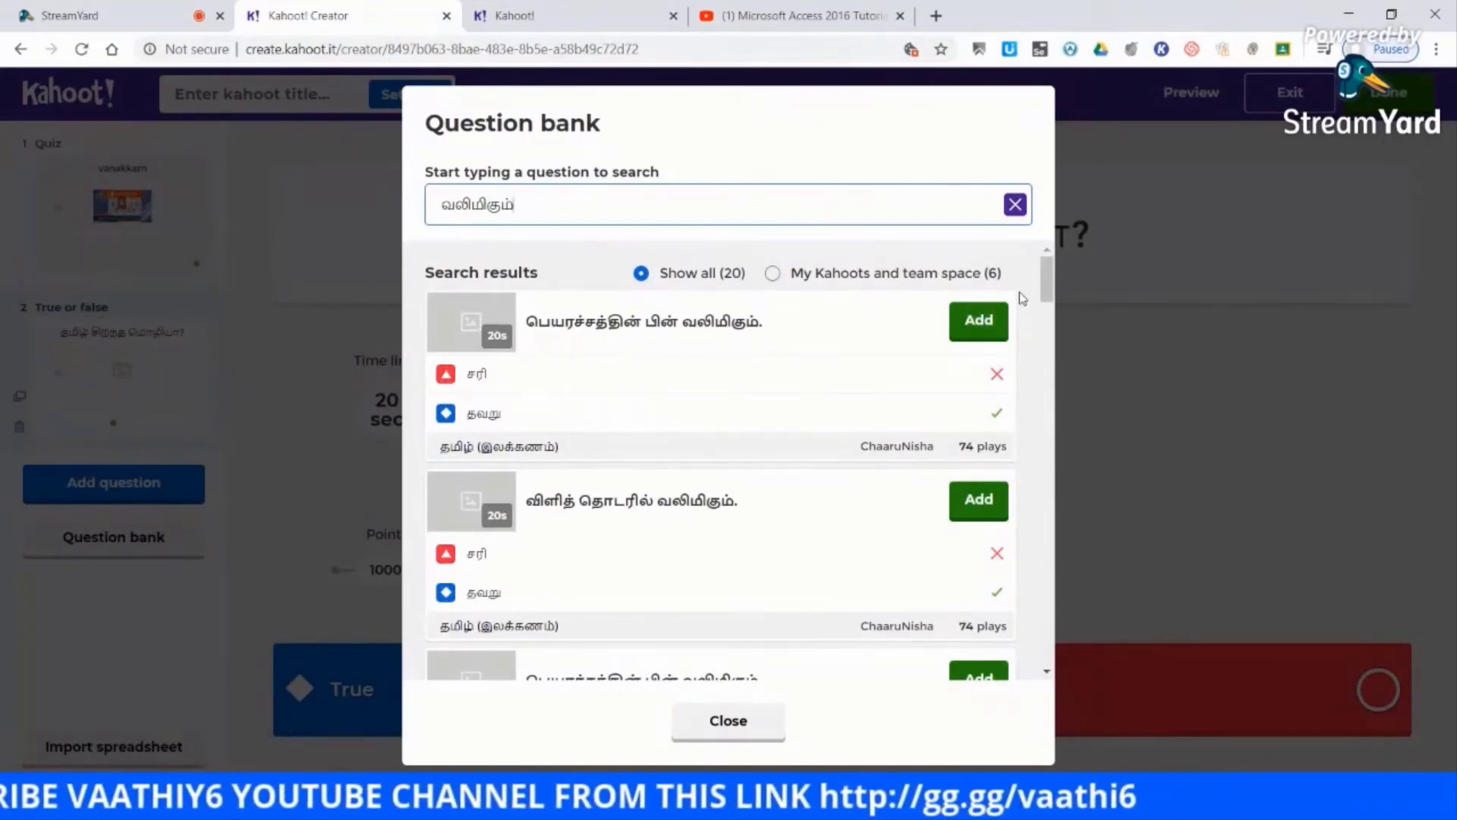
{"action": "left_click_drag", "start_coordinate": [1047, 277], "coordinate": [1046, 276]}
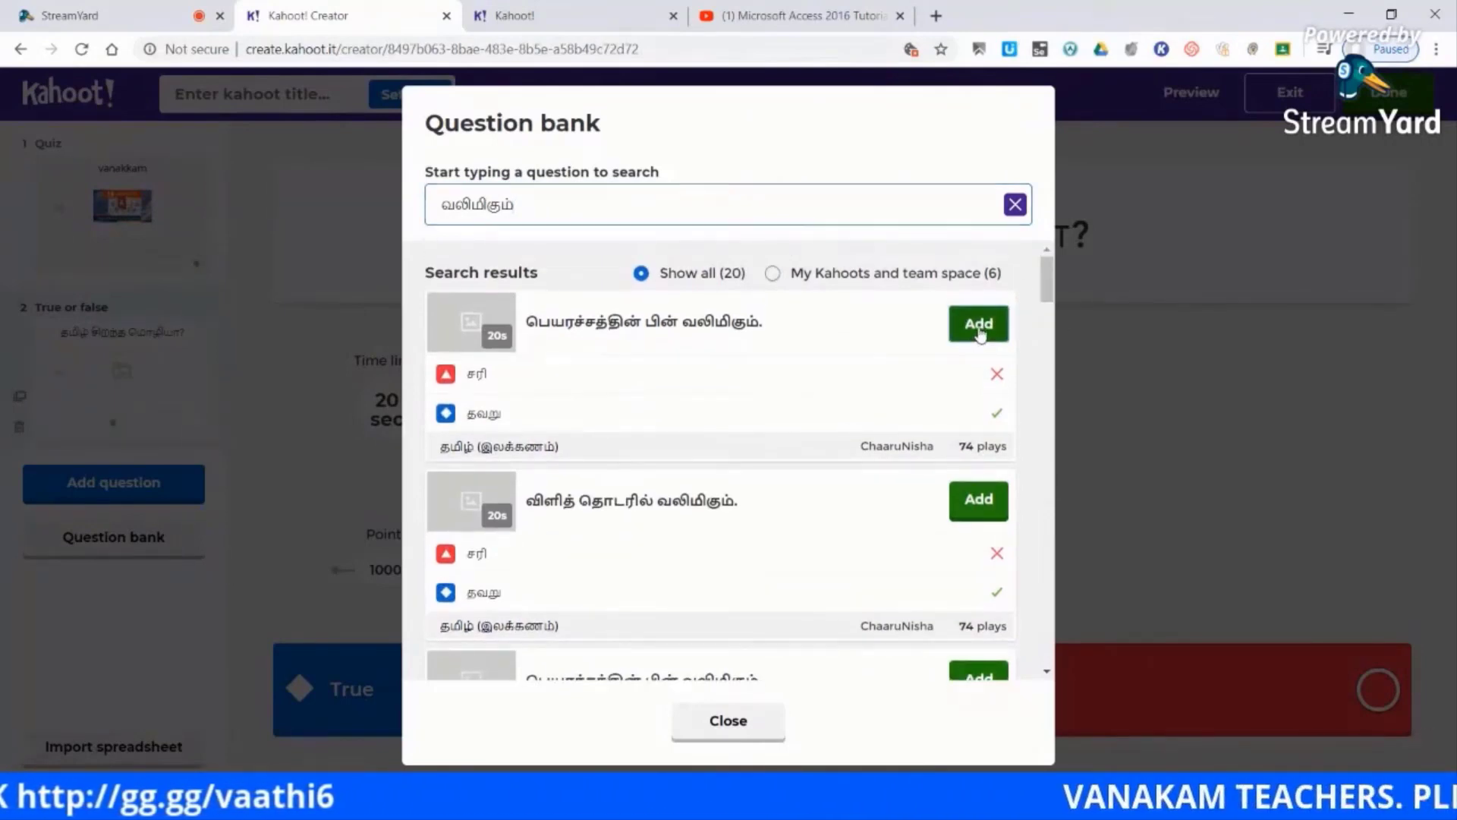
{"action": "left_click", "coordinate": [979, 327]}
{"action": "scroll", "coordinate": [1047, 294], "scroll_direction": "down", "scroll_amount": 1}
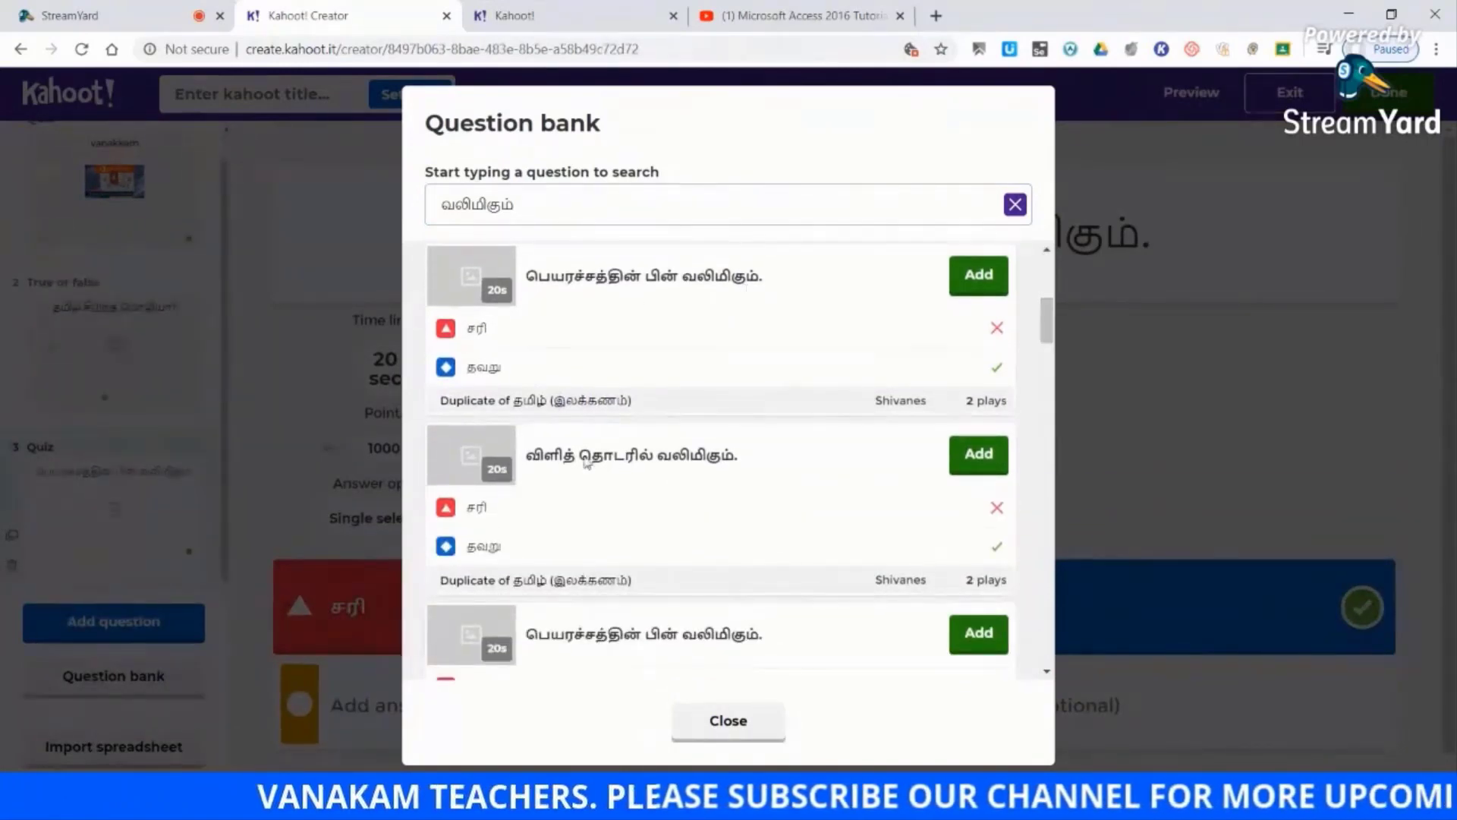
{"action": "left_click", "coordinate": [981, 463]}
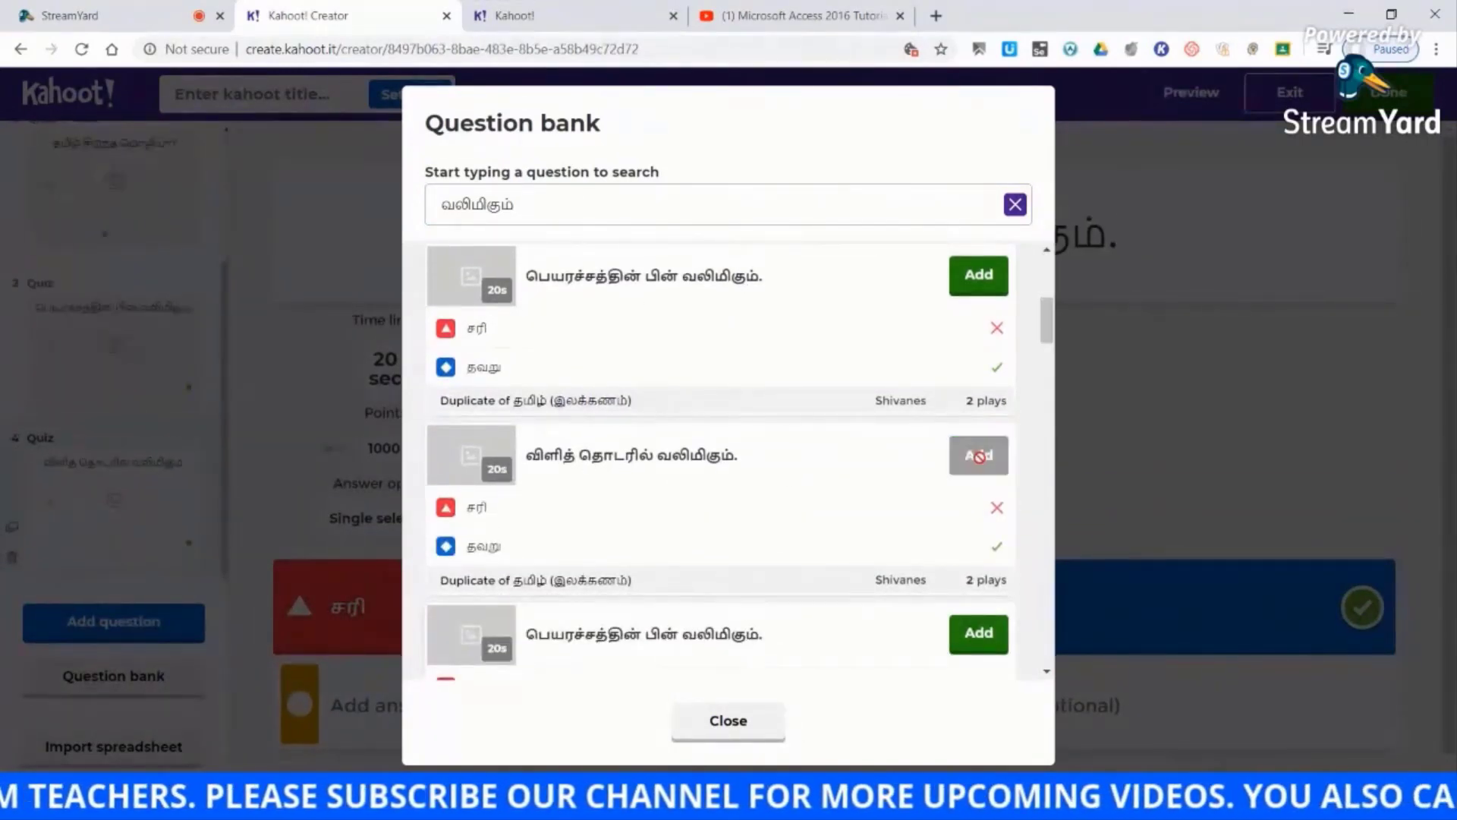
- Add five more of the found questions, from "எந்த குற்றியலுகரம் பின் வலிமிகும்?" to the one starting "ஆறாம் வேற்றுமைத் தொகையில்", and close the question bank
{"action": "left_click_drag", "start_coordinate": [1047, 328], "coordinate": [1055, 384]}
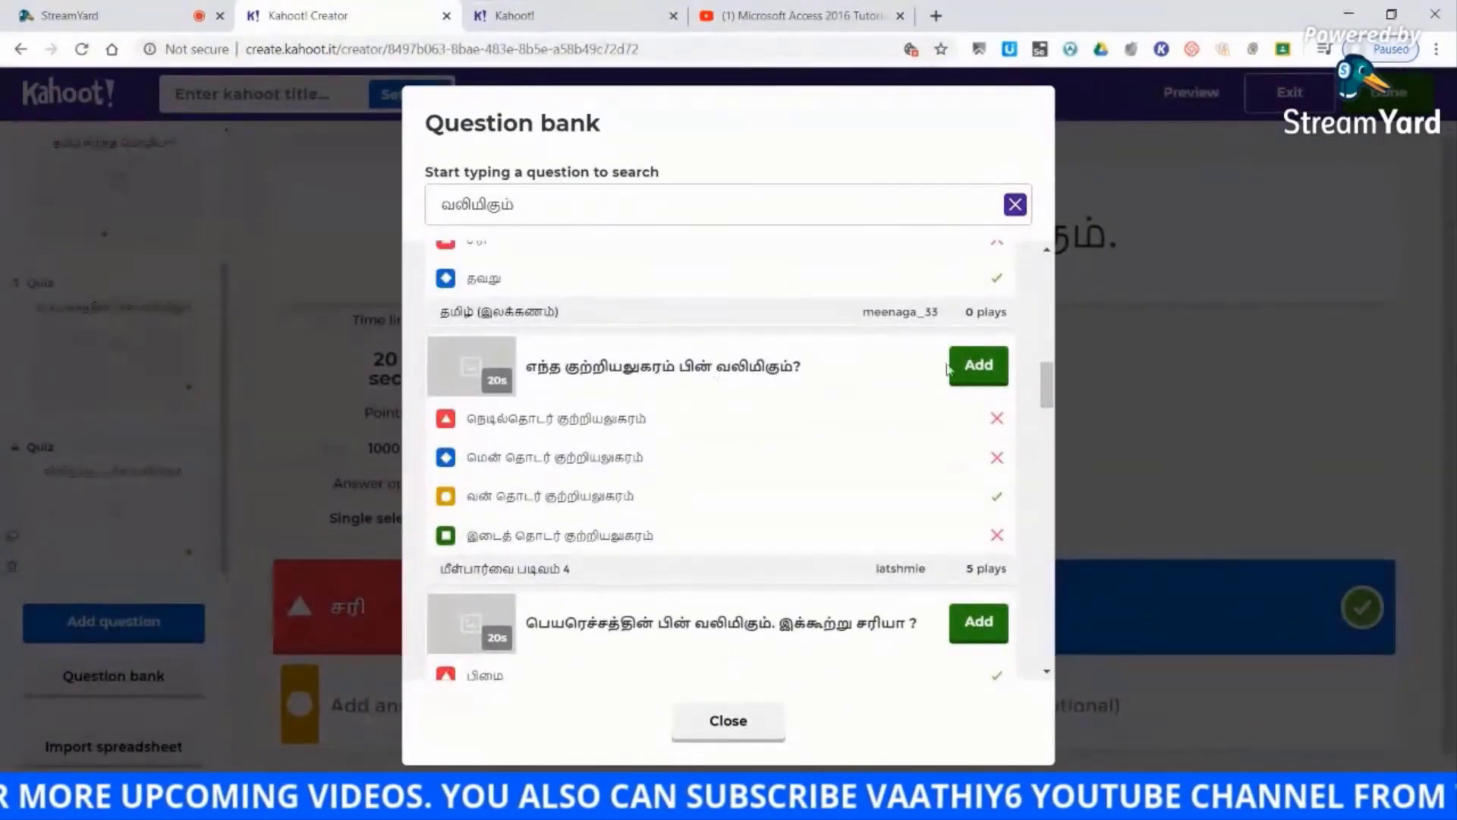
{"action": "left_click", "coordinate": [983, 369]}
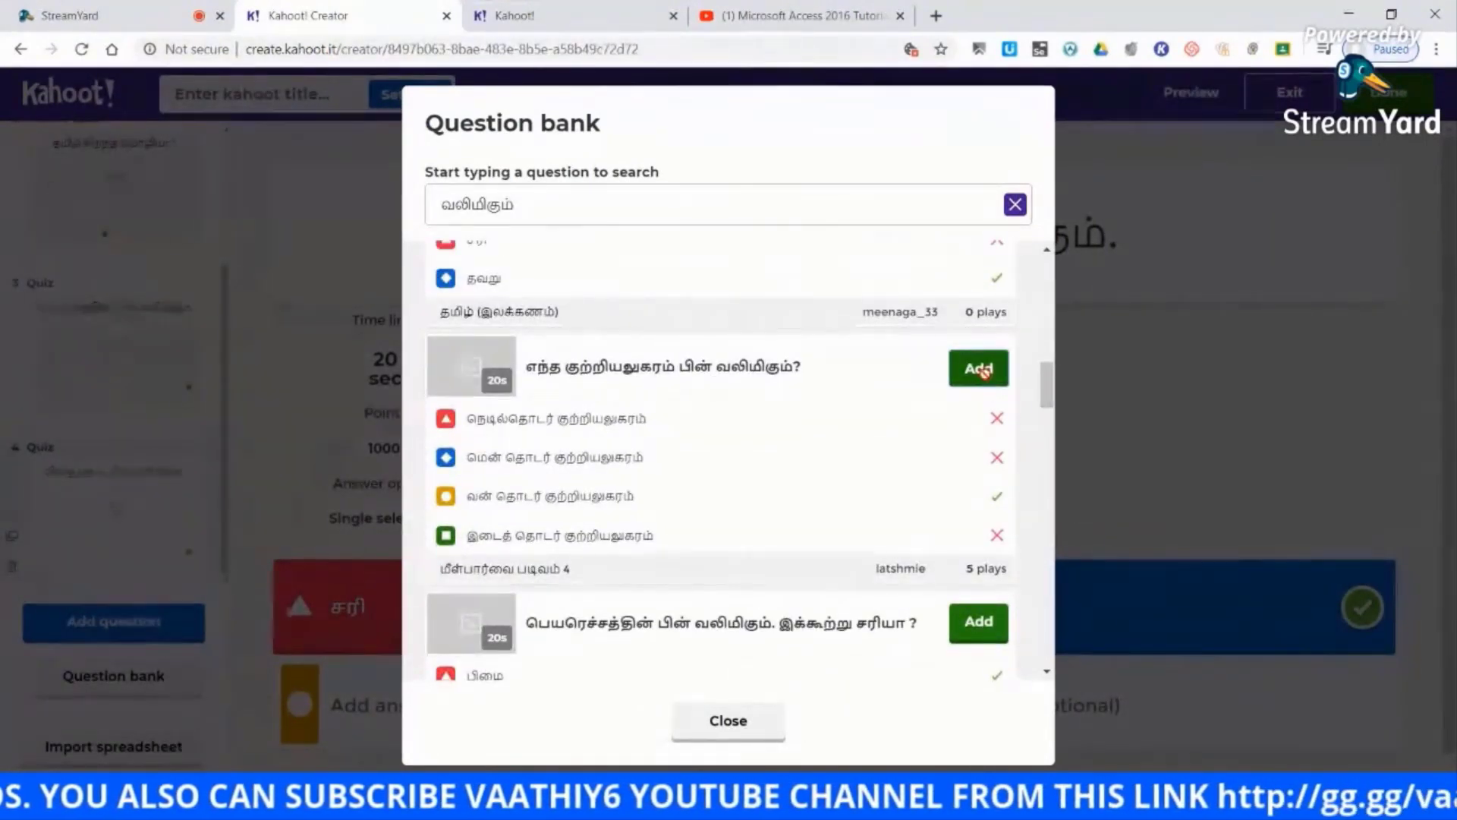
{"action": "left_click_drag", "start_coordinate": [1049, 394], "coordinate": [1051, 560]}
{"action": "left_click", "coordinate": [995, 549]}
{"action": "left_click", "coordinate": [979, 591]}
{"action": "left_click", "coordinate": [979, 333]}
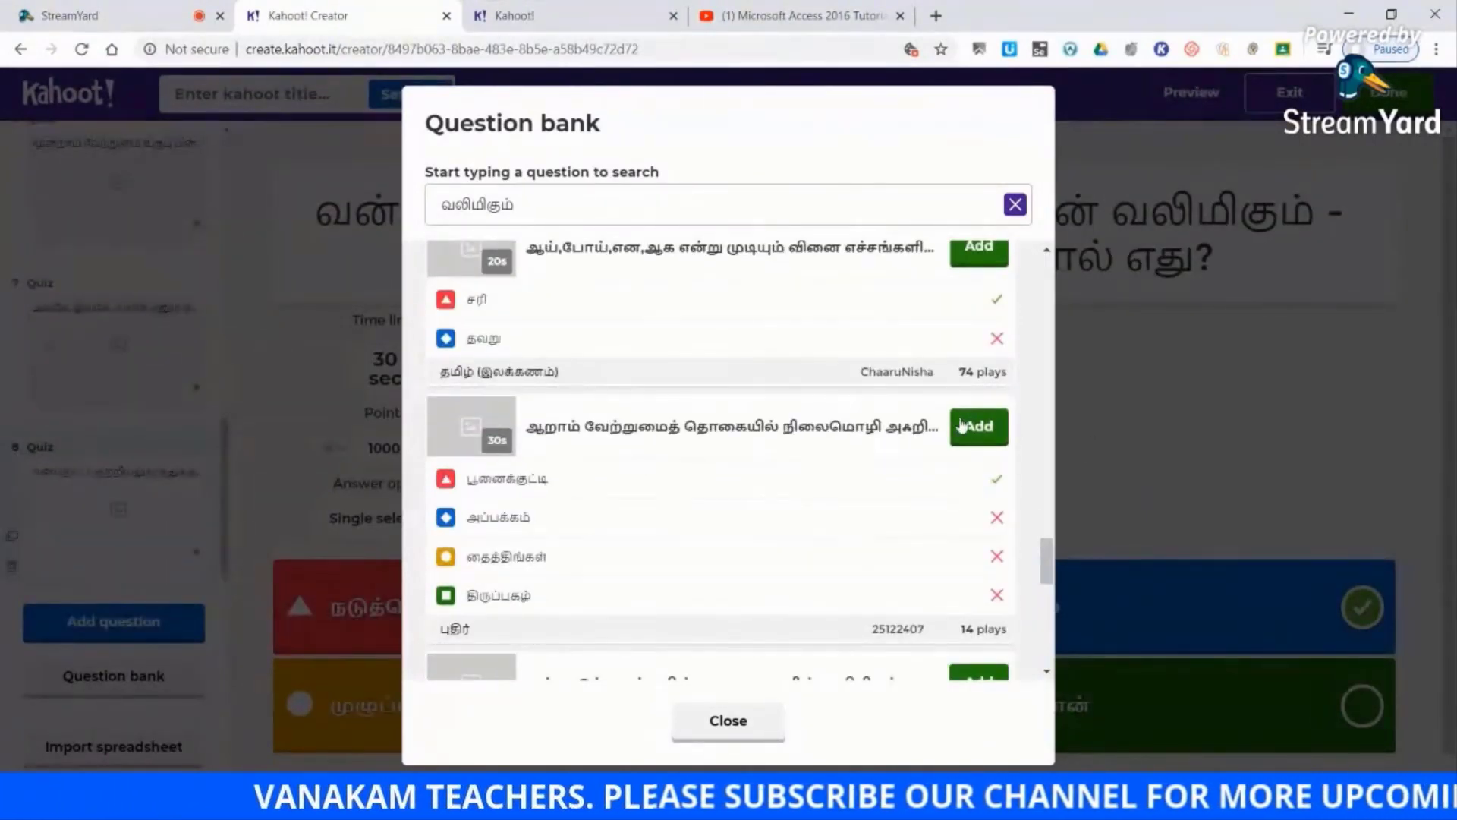
{"action": "left_click", "coordinate": [987, 429]}
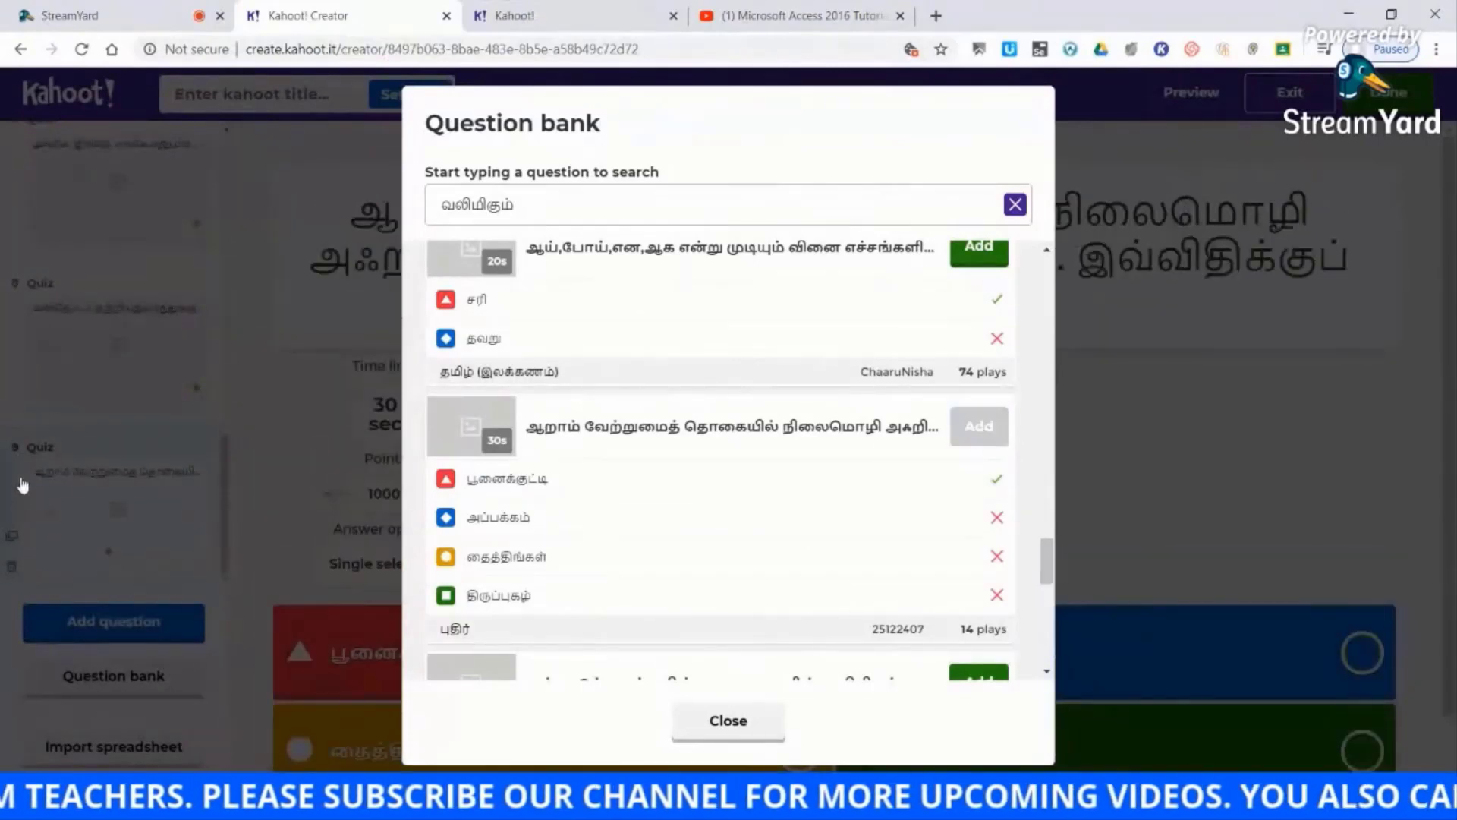
{"action": "left_click", "coordinate": [728, 720]}
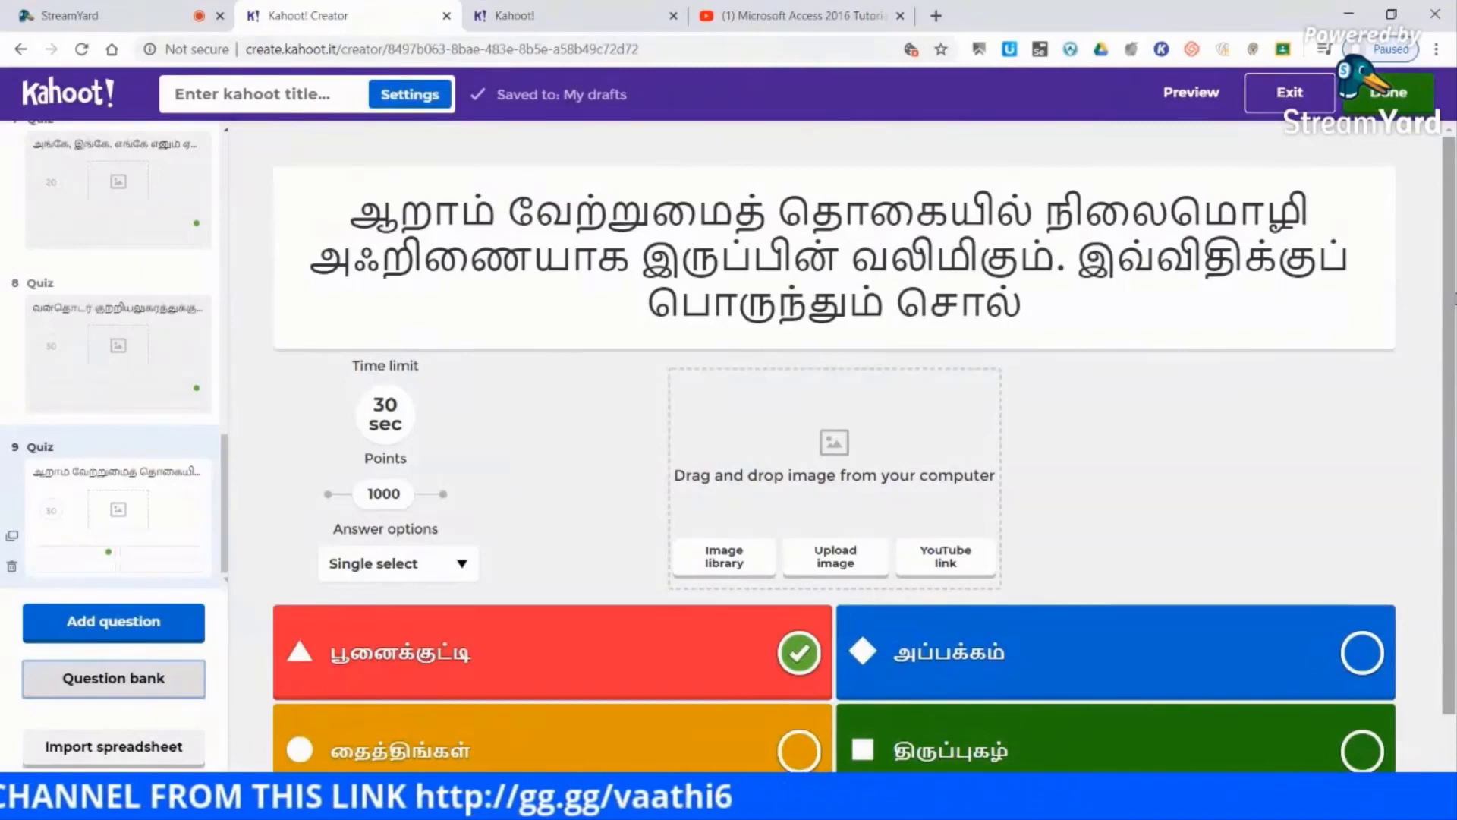
{"action": "left_click", "coordinate": [1037, 306]}
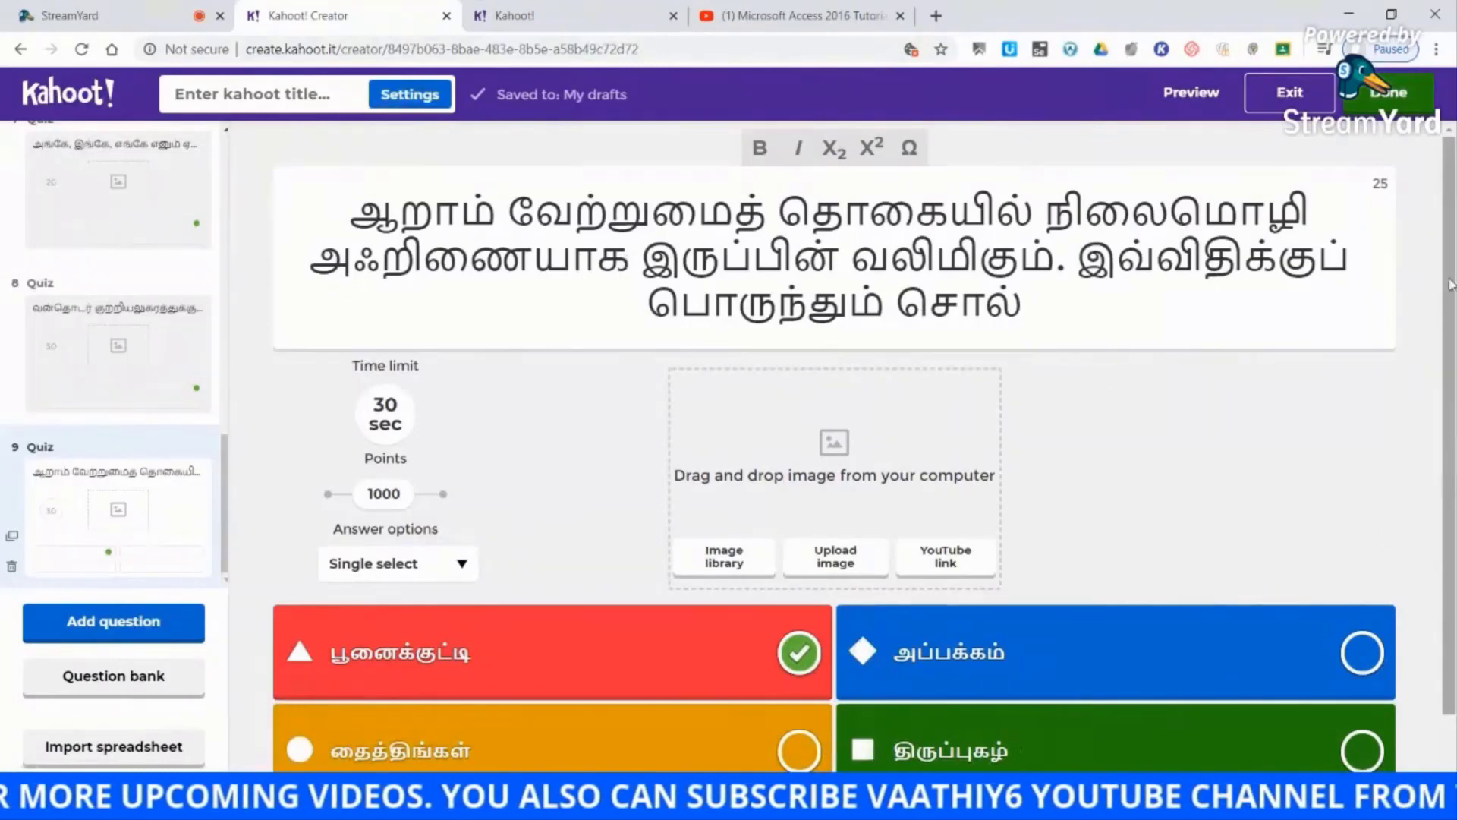
{"action": "scroll", "coordinate": [613, 529], "scroll_direction": "down", "scroll_amount": 1}
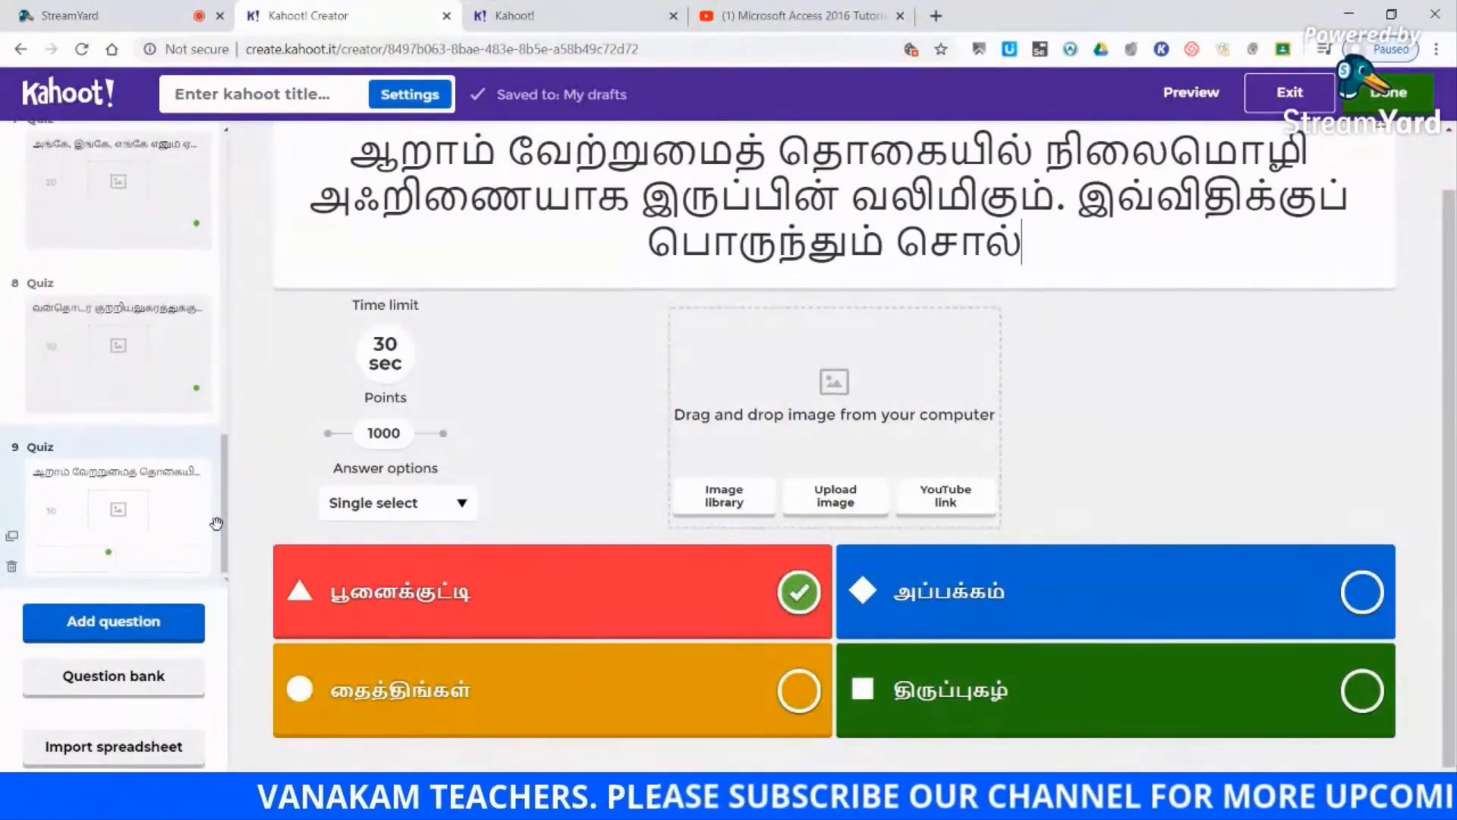
- Download the Kahoot quiz template from the spreadsheet import, and open it in Excel with editing enabled
{"action": "left_click", "coordinate": [114, 751]}
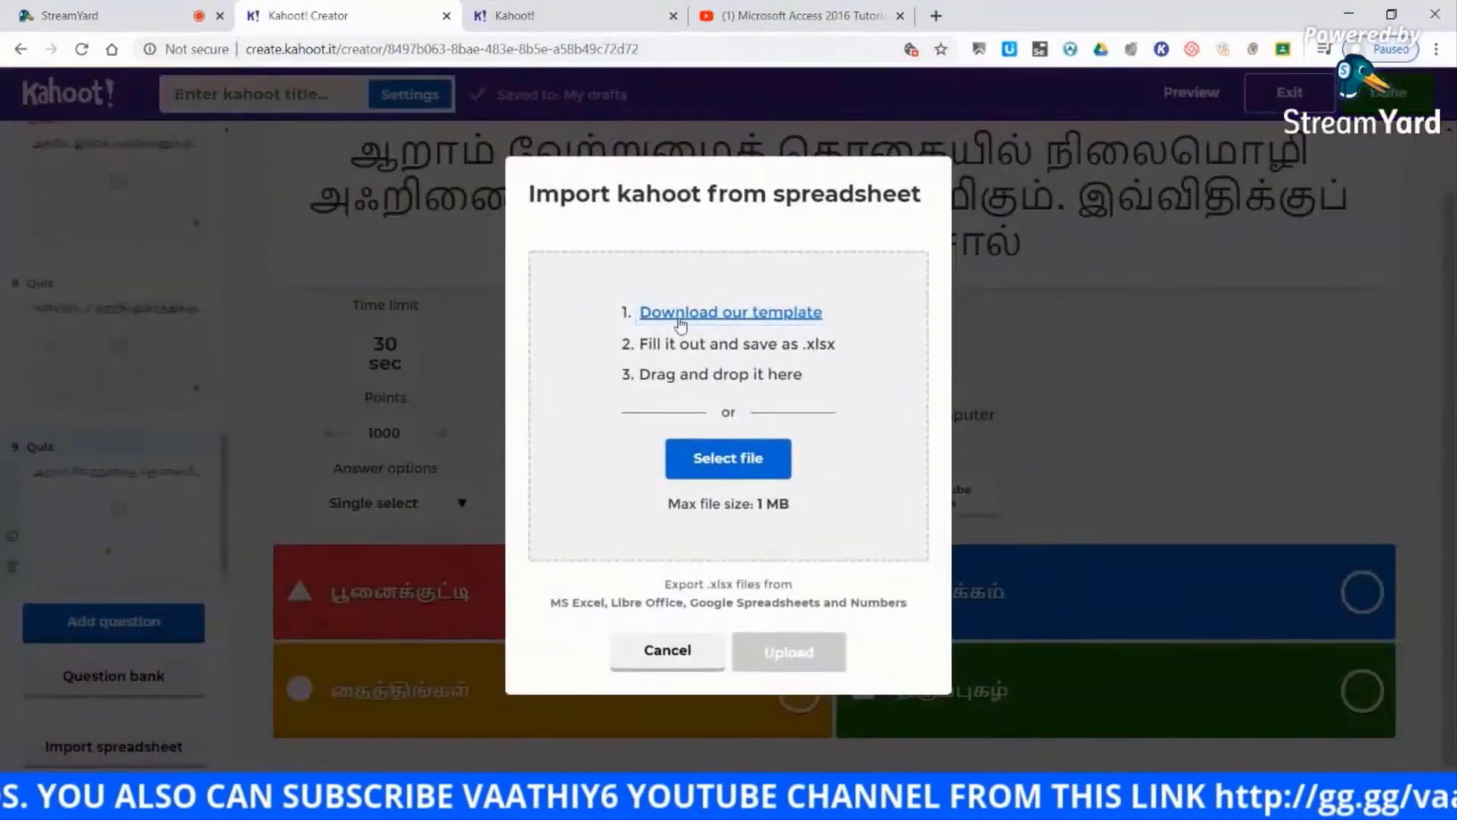
{"action": "left_click", "coordinate": [724, 312]}
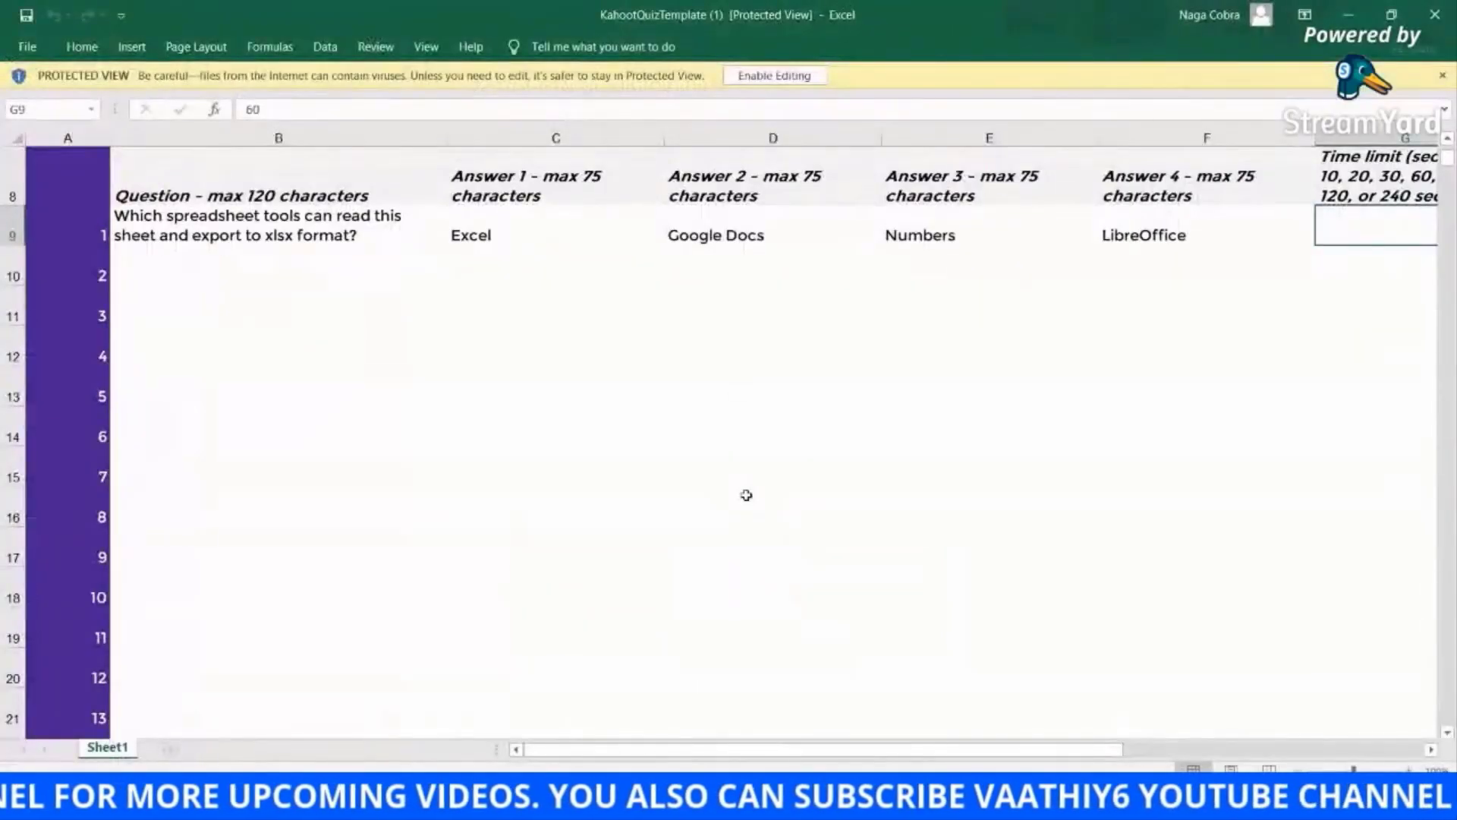
{"action": "left_click", "coordinate": [774, 75]}
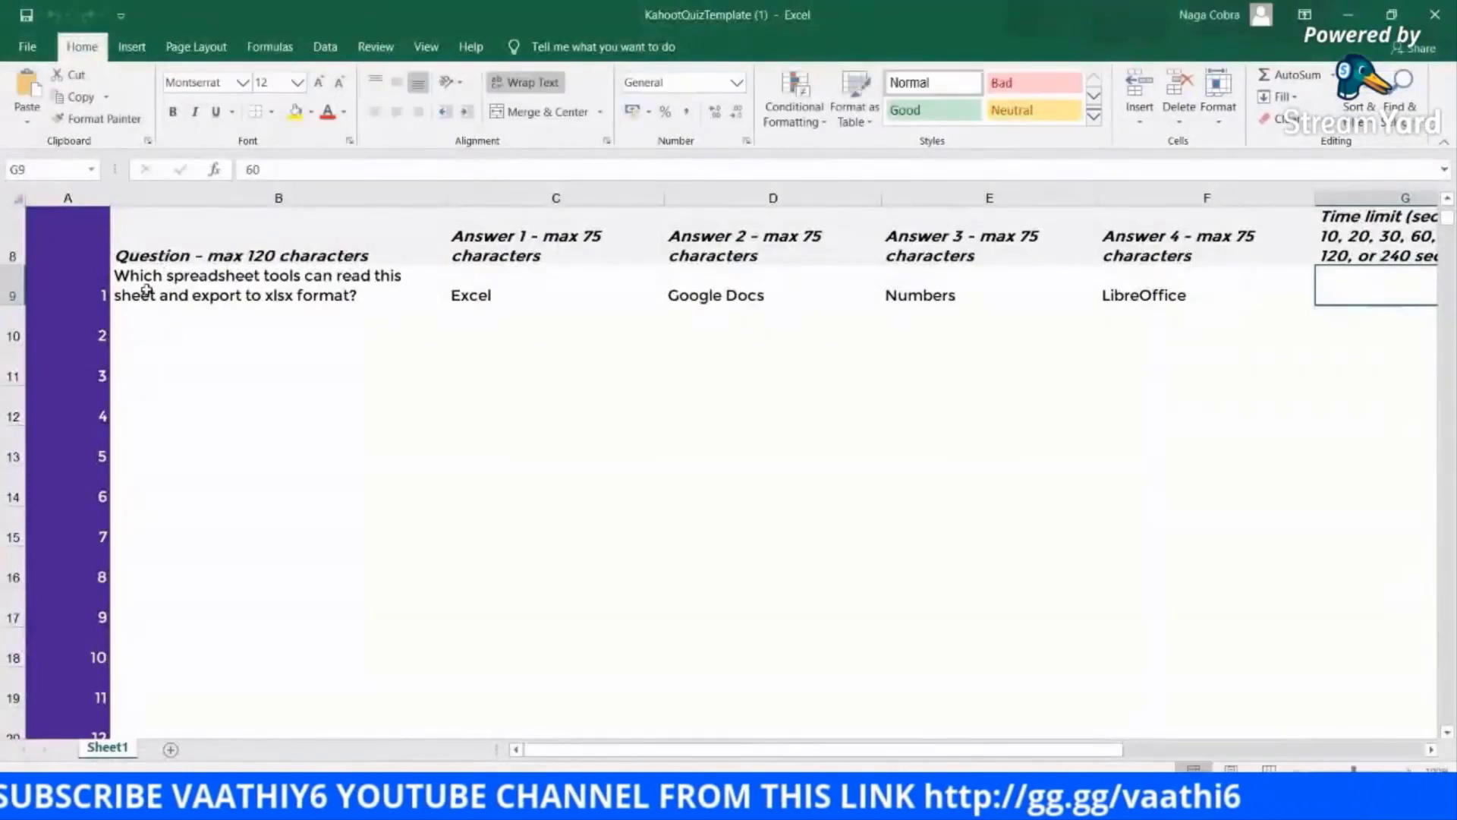
- Start replacing the sample question in cell B9 of the template, and switch back to the Kahoot spreadsheet import
{"action": "left_click", "coordinate": [146, 289]}
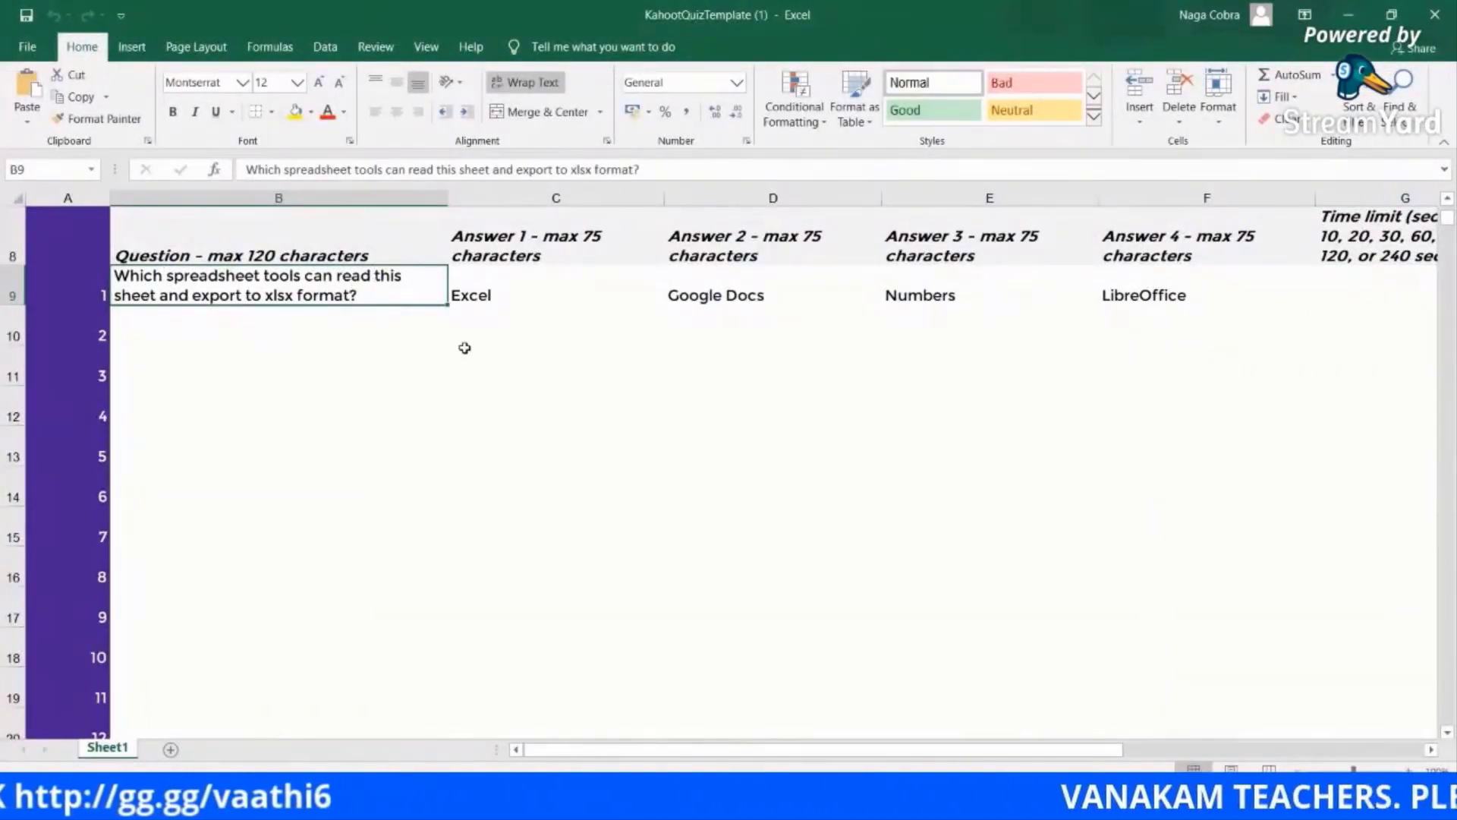
{"action": "type", "text": "s"}
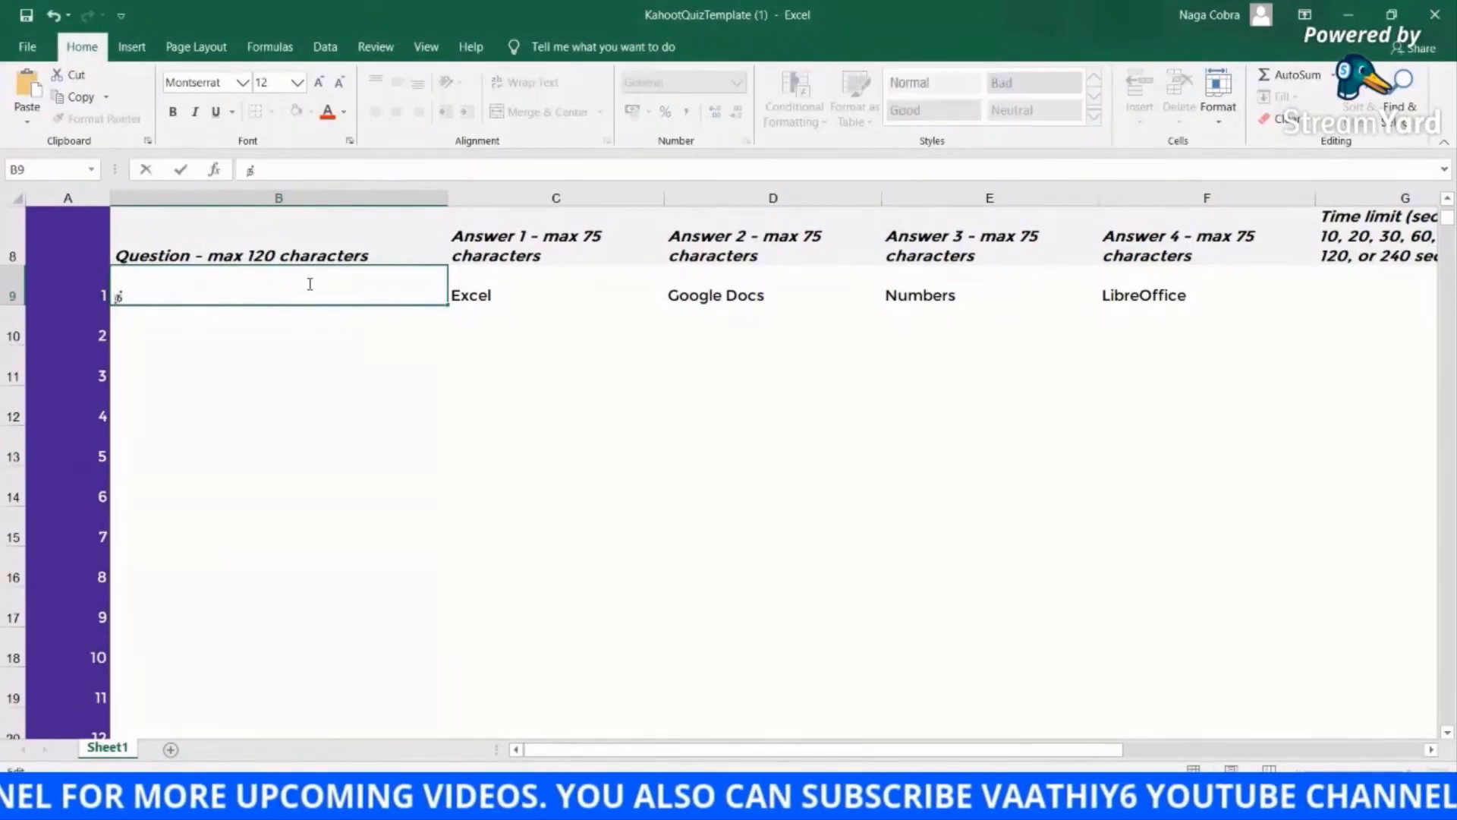
{"action": "left_click", "coordinate": [693, 717]}
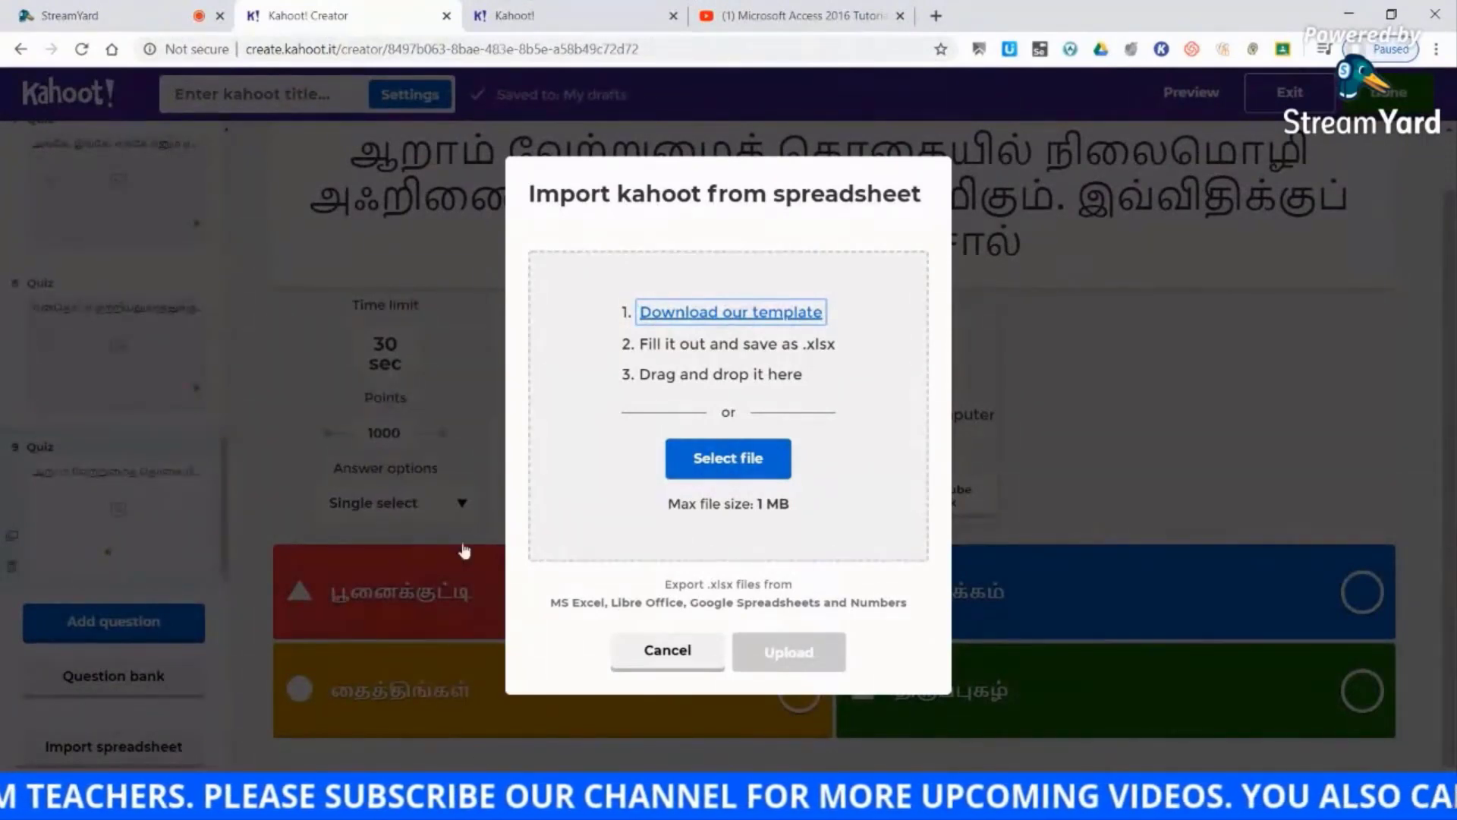
- Upload KahootQuizTemplate from the Downloads folder to the spreadsheet import, and add its imported questions to the kahoot
{"action": "left_click", "coordinate": [730, 464]}
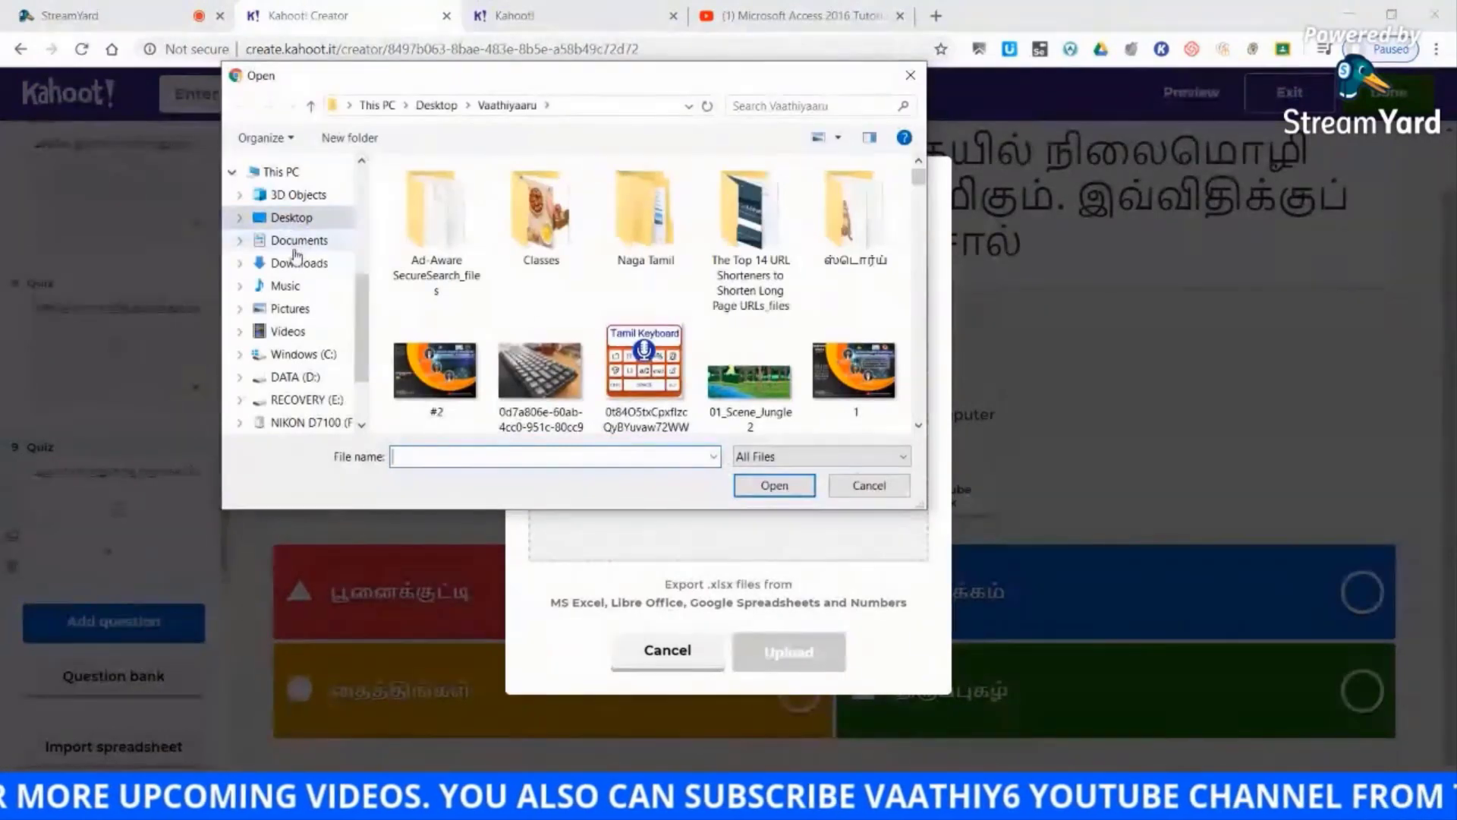
{"action": "left_click", "coordinate": [298, 264]}
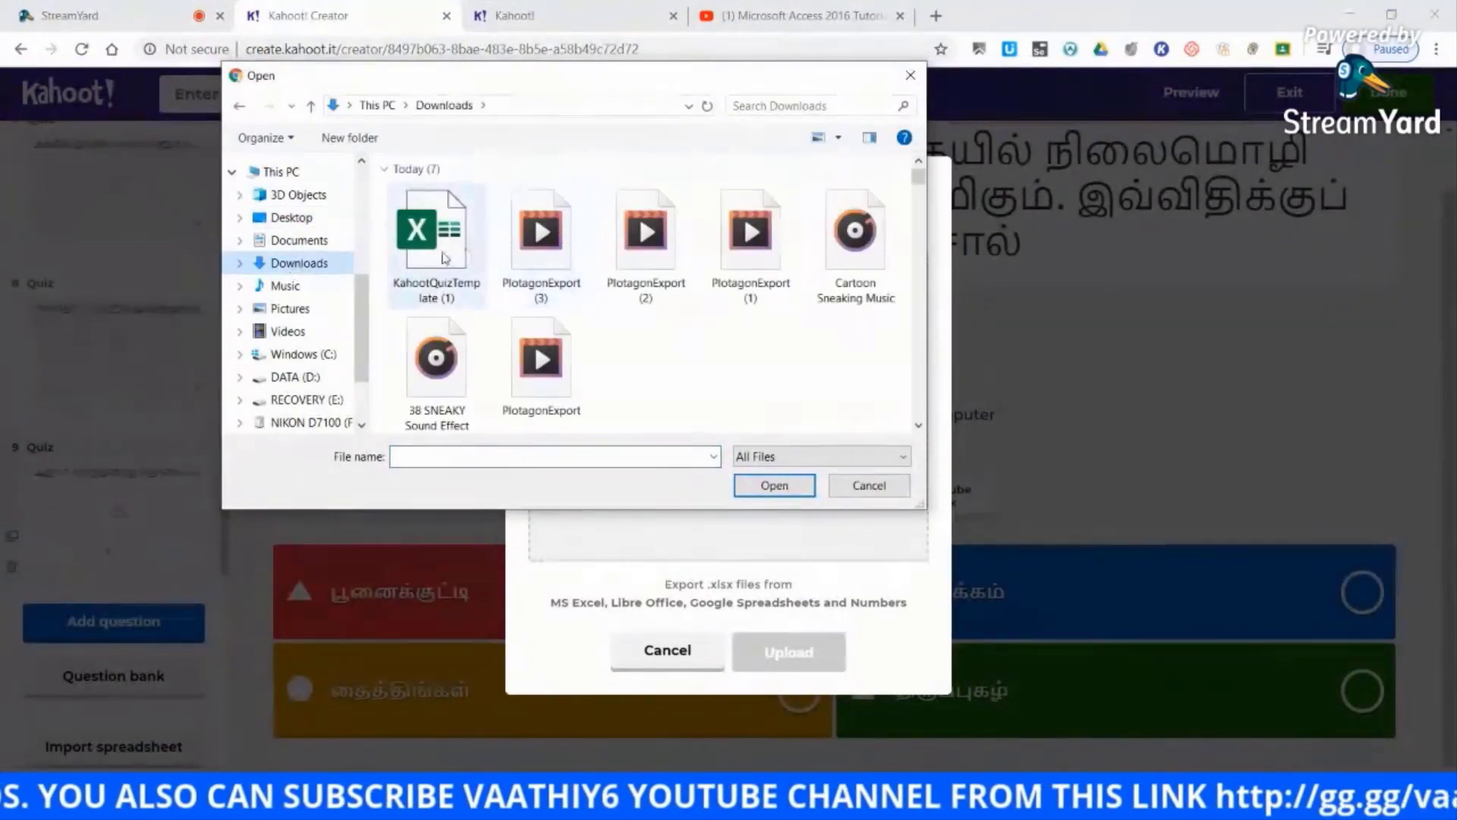
{"action": "left_click_drag", "start_coordinate": [918, 177], "coordinate": [919, 202]}
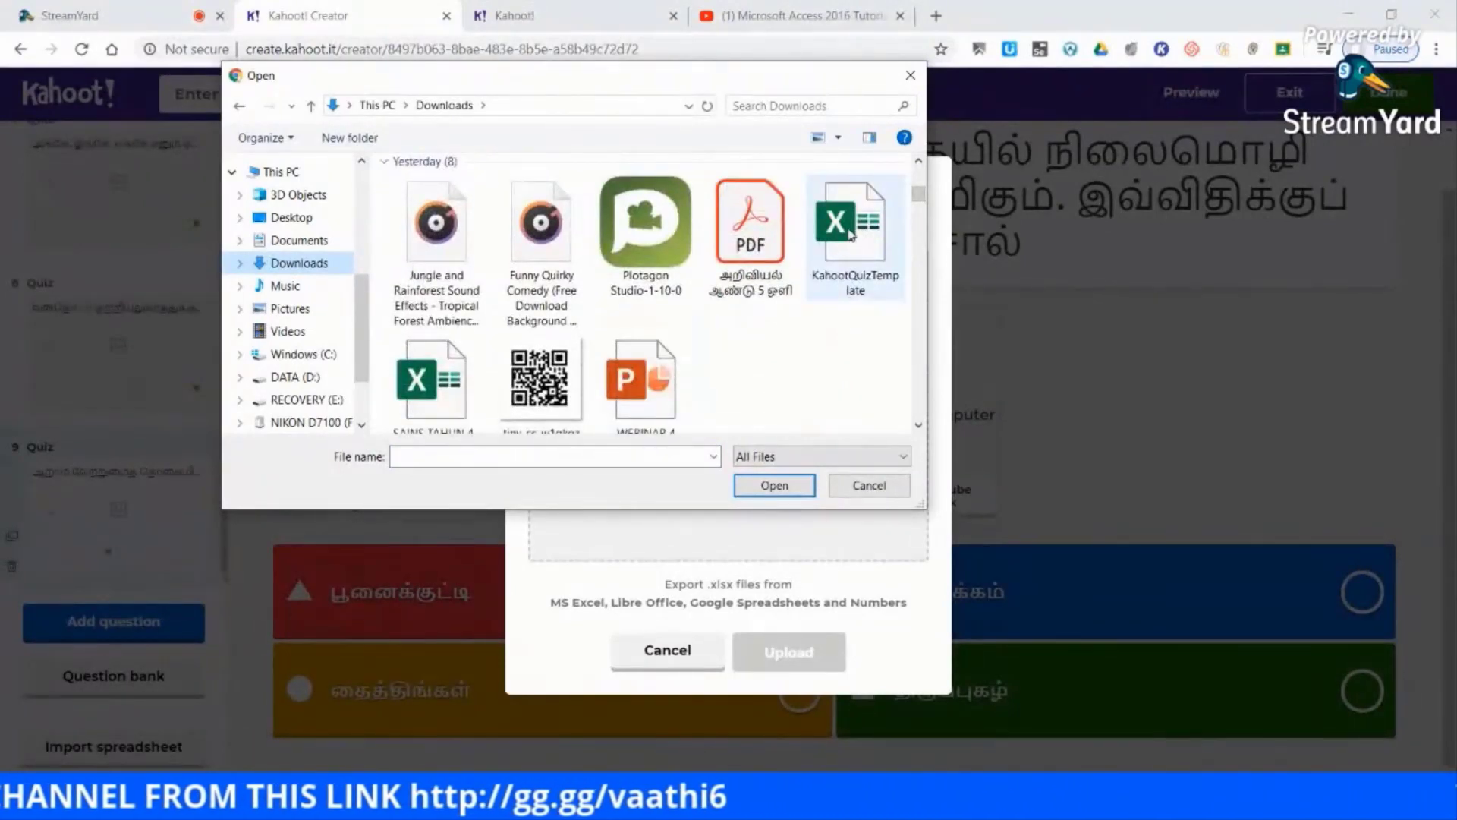
{"action": "left_click", "coordinate": [850, 234]}
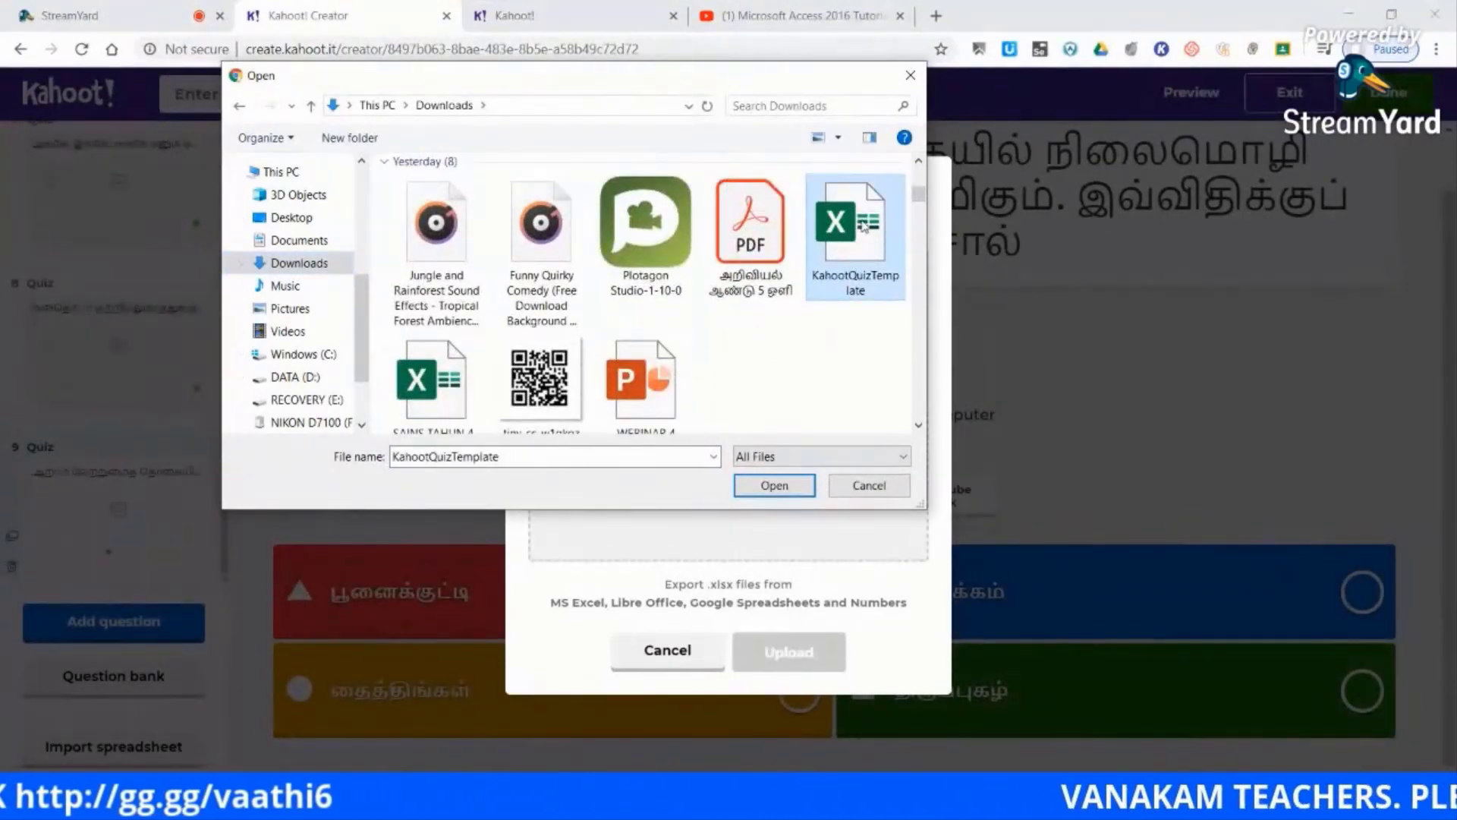
{"action": "left_click", "coordinate": [775, 486]}
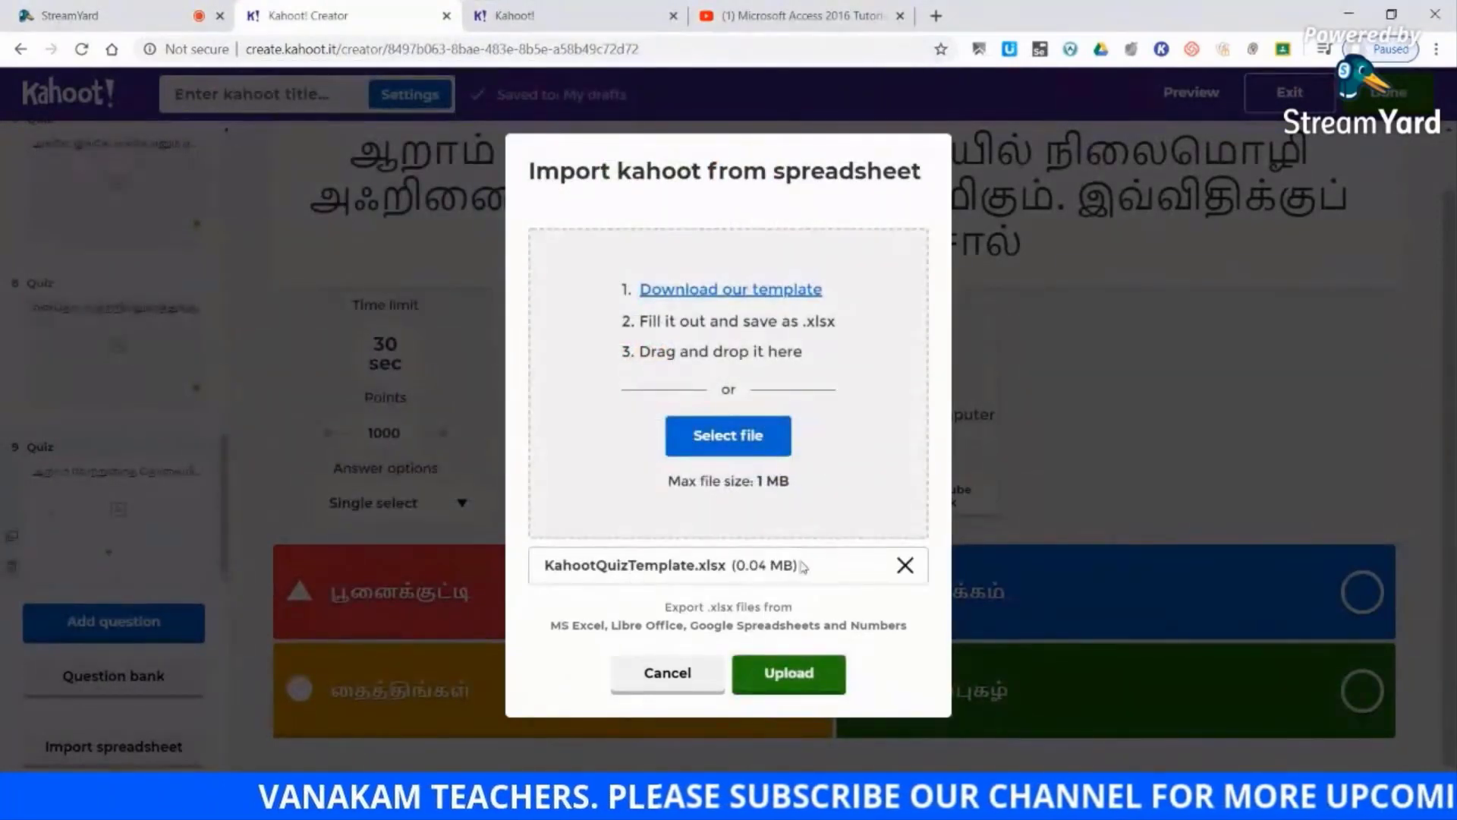
{"action": "left_click", "coordinate": [790, 672]}
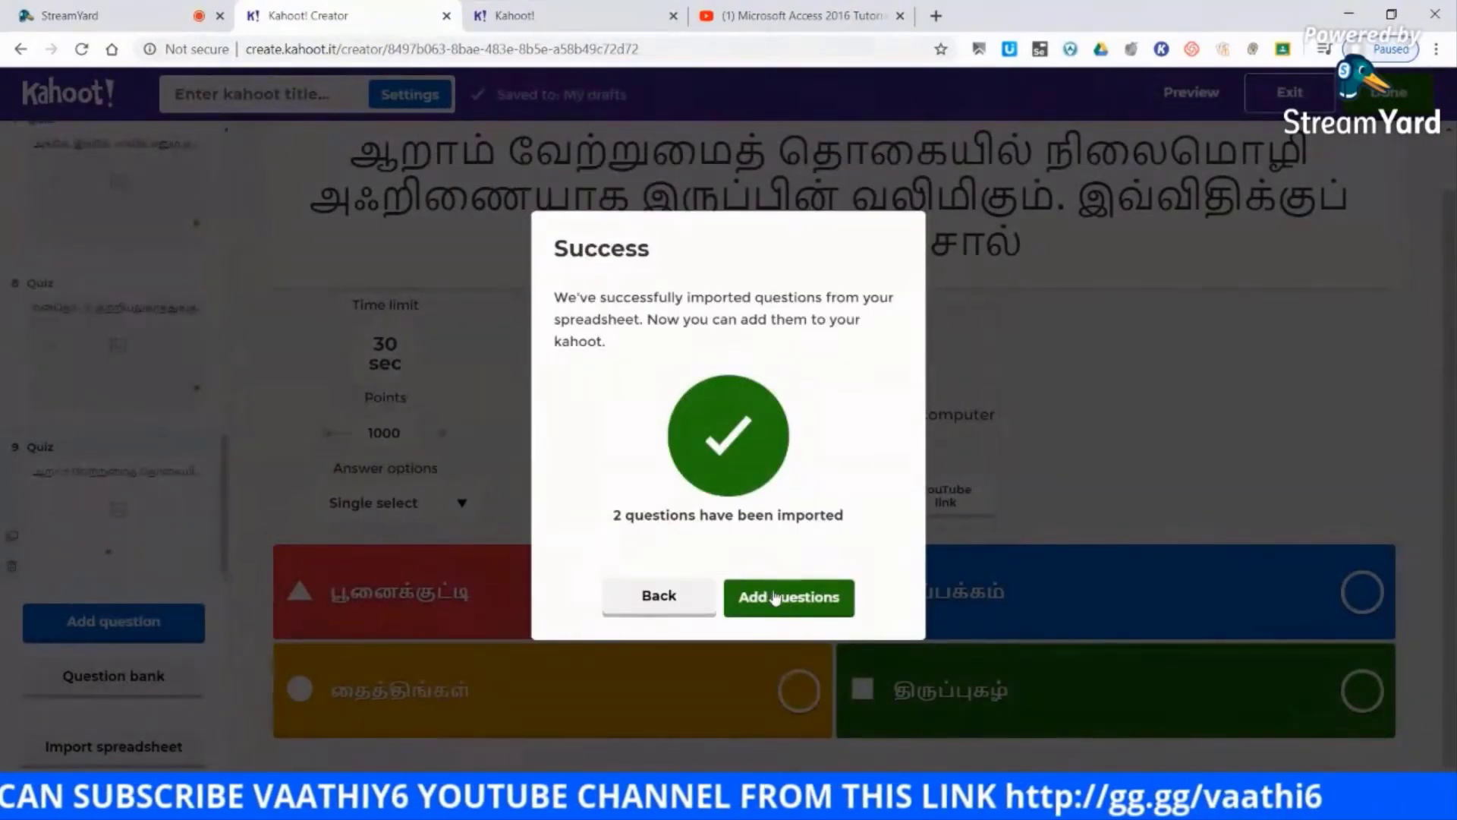
{"action": "left_click", "coordinate": [797, 598]}
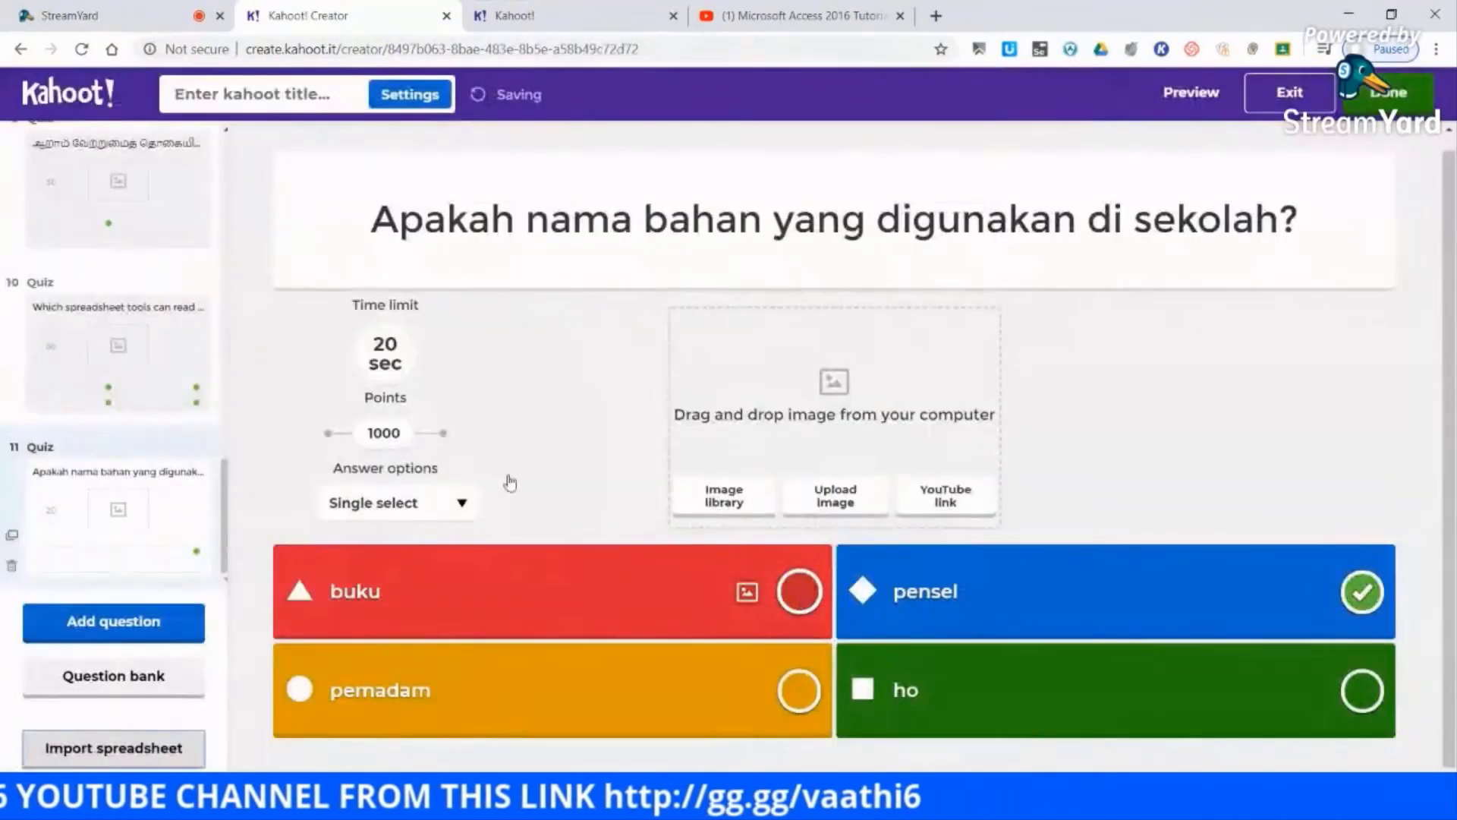
- Examine the two imported questions, 10 and 11, comparing their question text, time limits and marked answers
{"action": "left_click", "coordinate": [115, 367]}
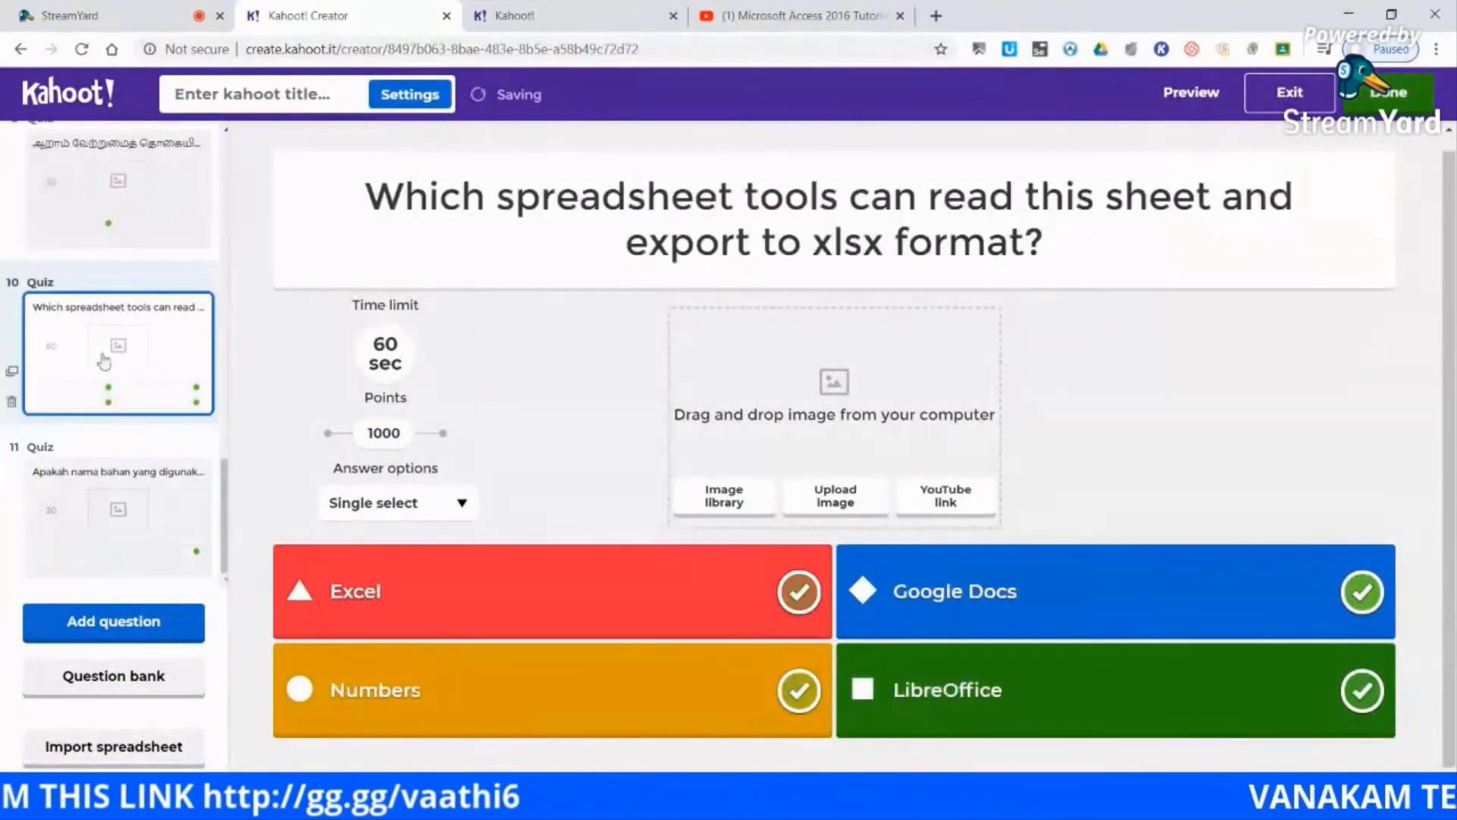
{"action": "left_click", "coordinate": [172, 542]}
{"action": "left_click", "coordinate": [168, 351]}
{"action": "left_click", "coordinate": [195, 549]}
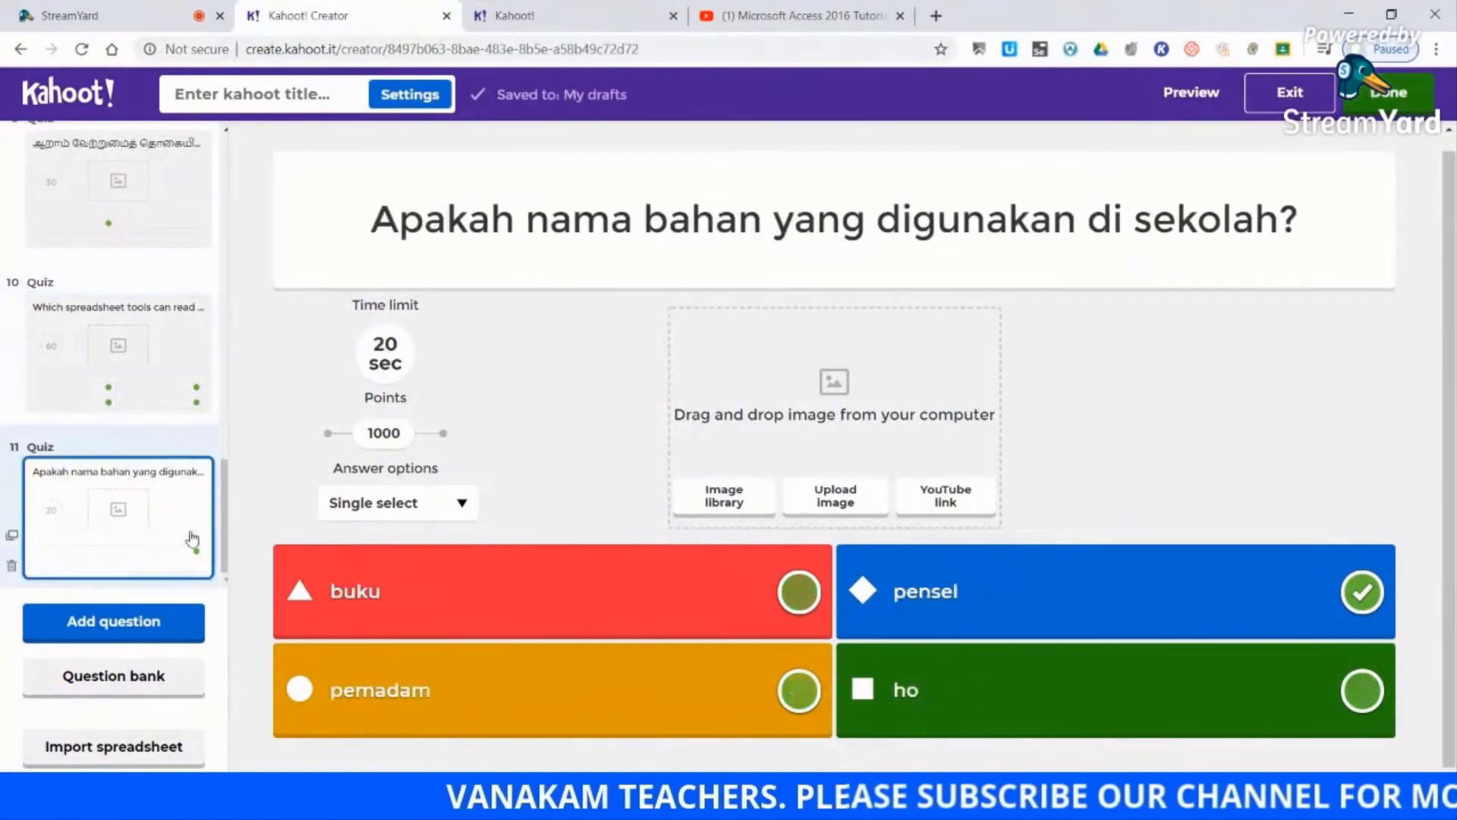
{"action": "left_click", "coordinate": [162, 351]}
{"action": "left_click", "coordinate": [169, 521]}
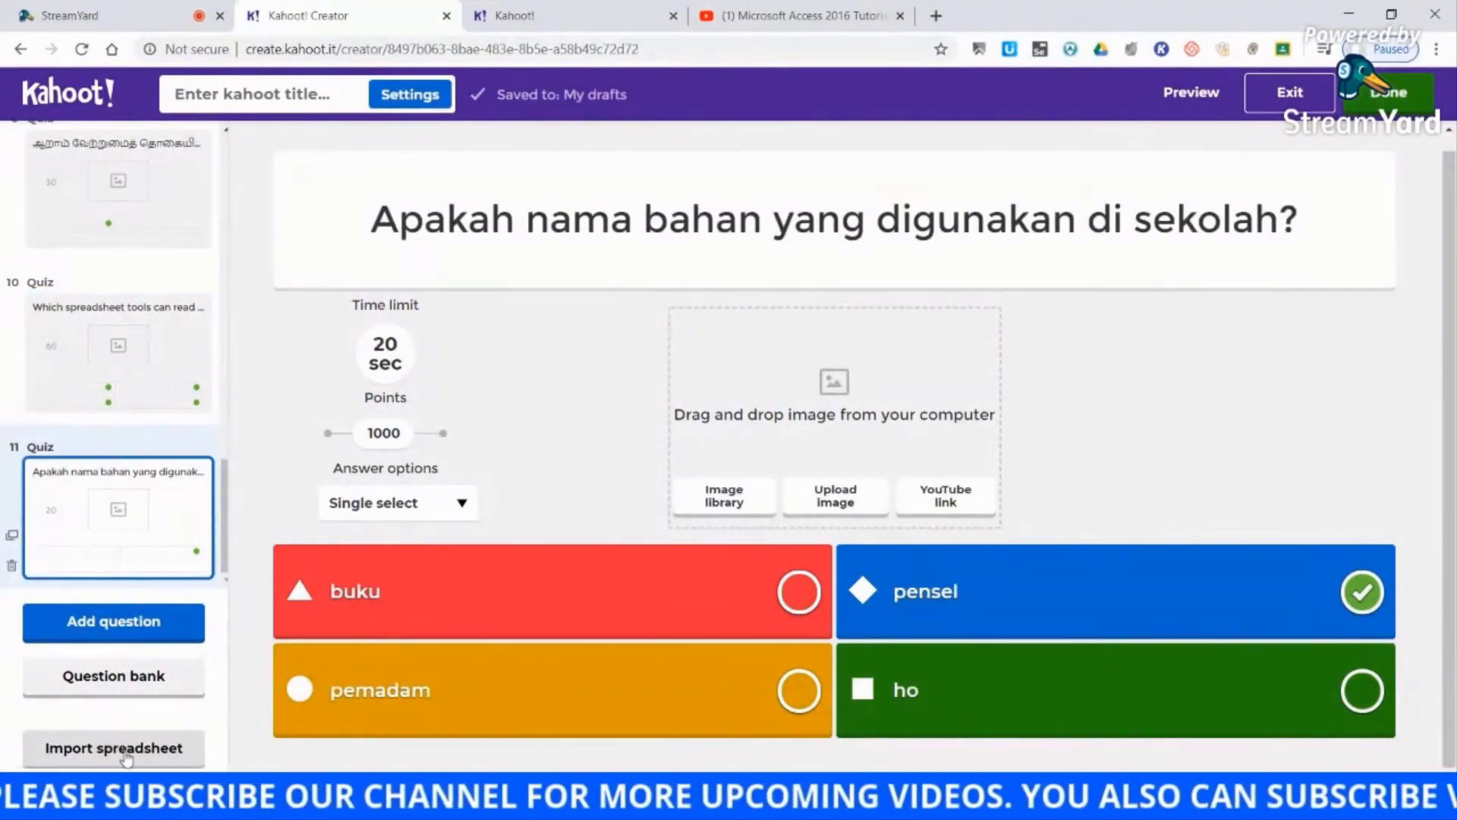
{"action": "left_click", "coordinate": [186, 327]}
{"action": "left_click", "coordinate": [177, 495]}
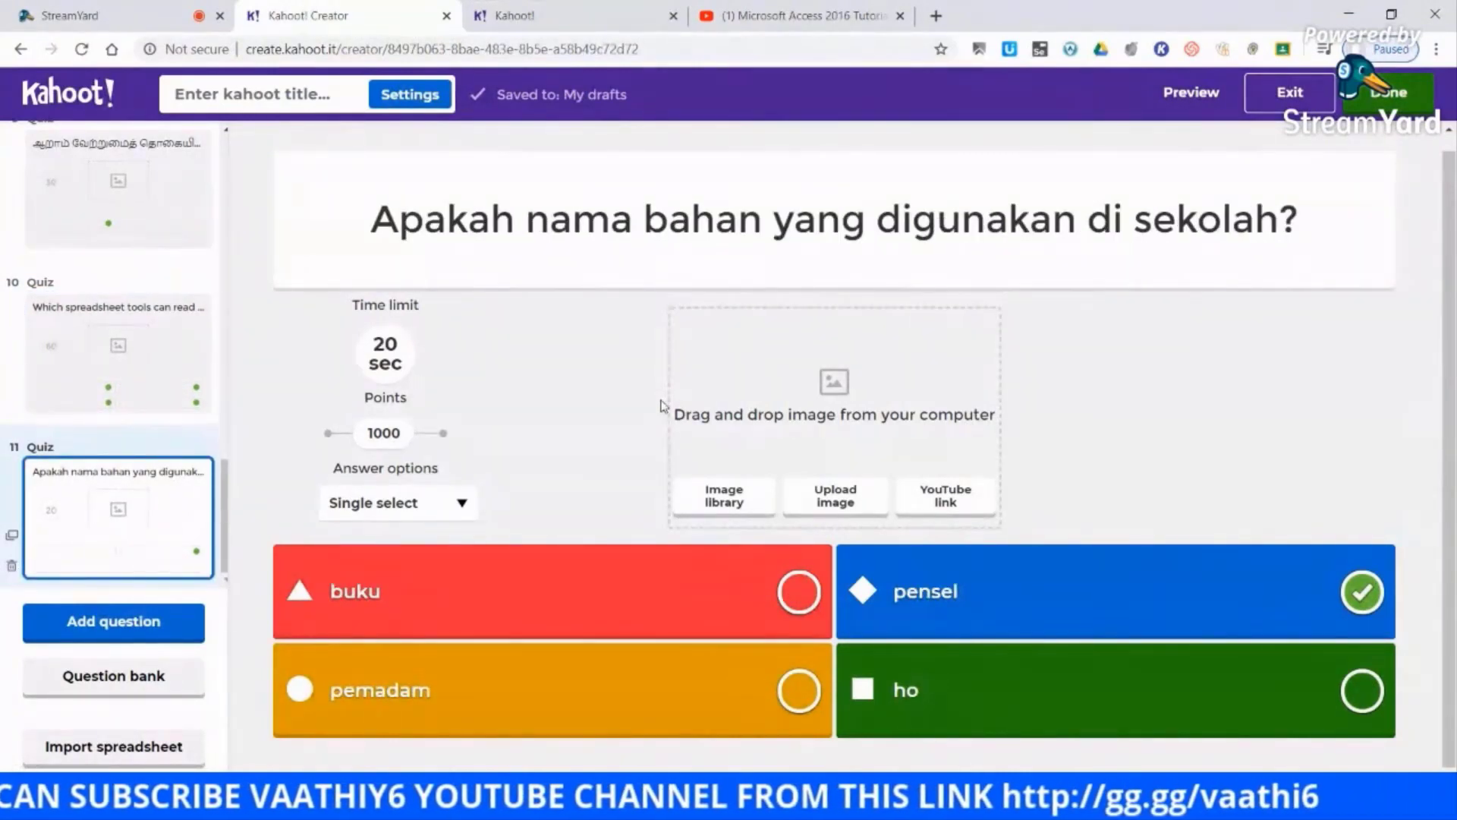
- Finish the kahoot with the title "காஸ்" and an empty description, and exit the creator
{"action": "left_click", "coordinate": [1389, 92]}
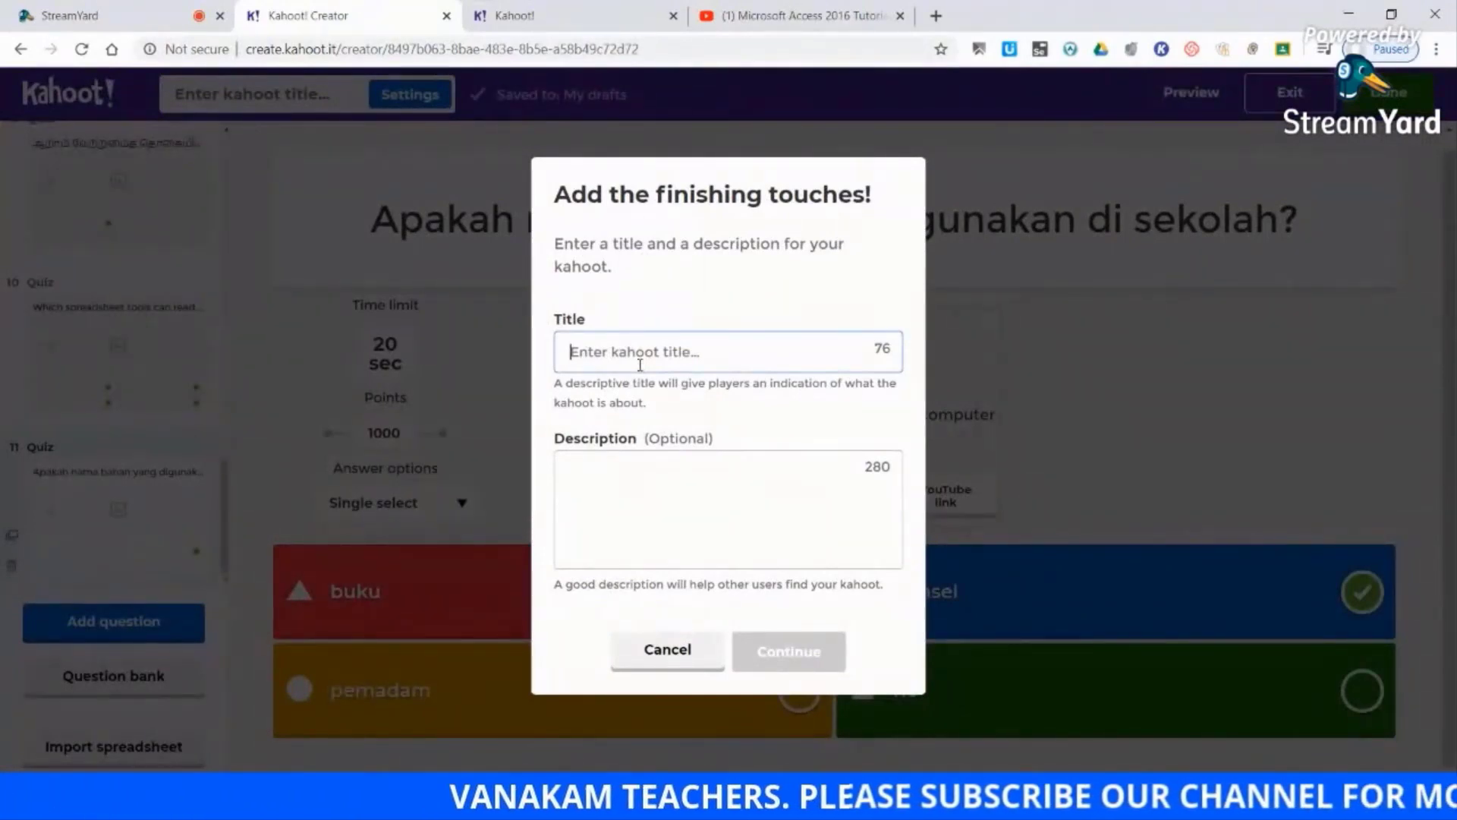
{"action": "type", "text": "கால்MDK"}
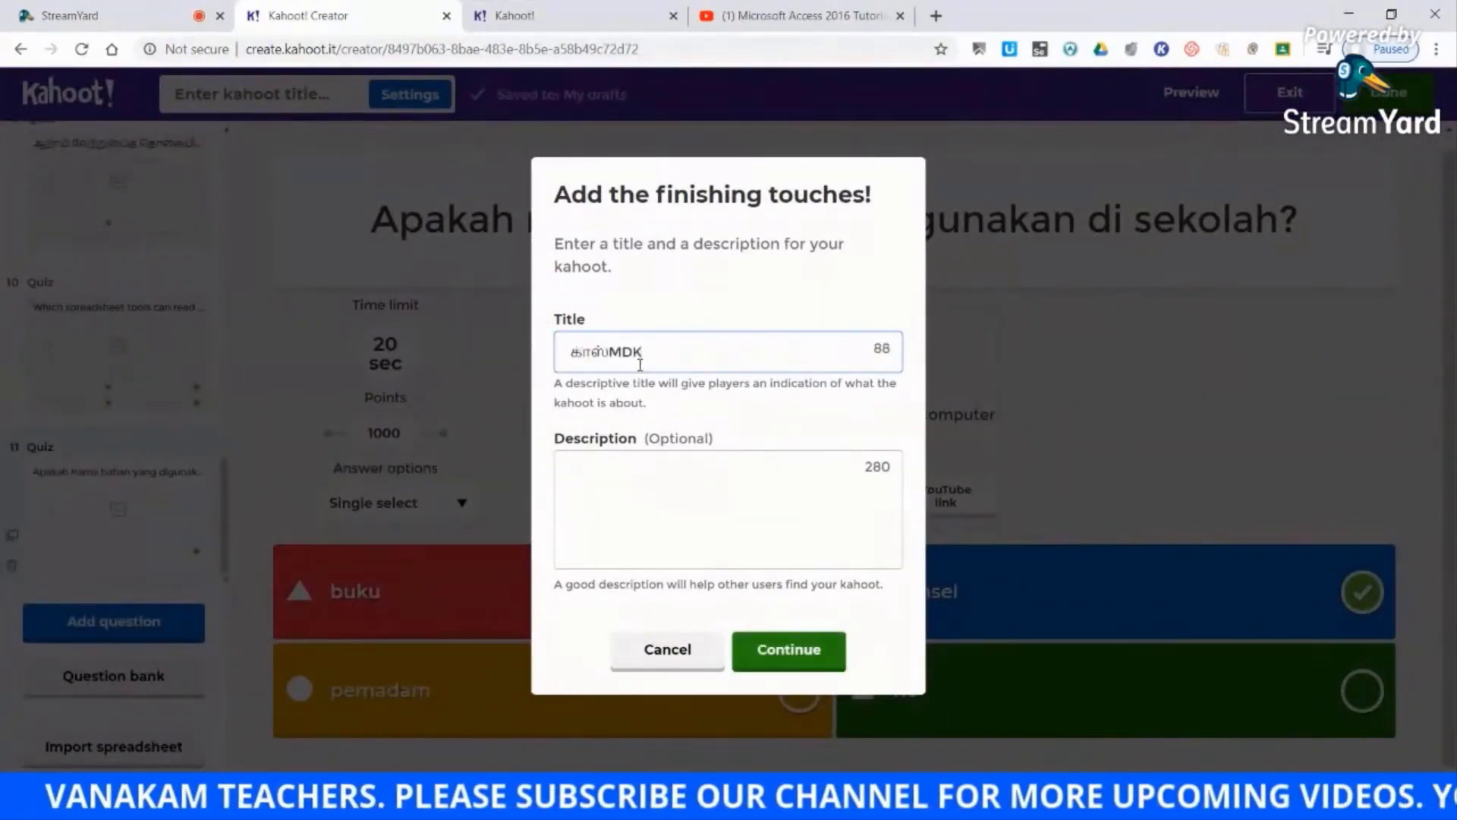
{"action": "key", "text": "BackSpace"}
{"action": "left_click", "coordinate": [650, 526]}
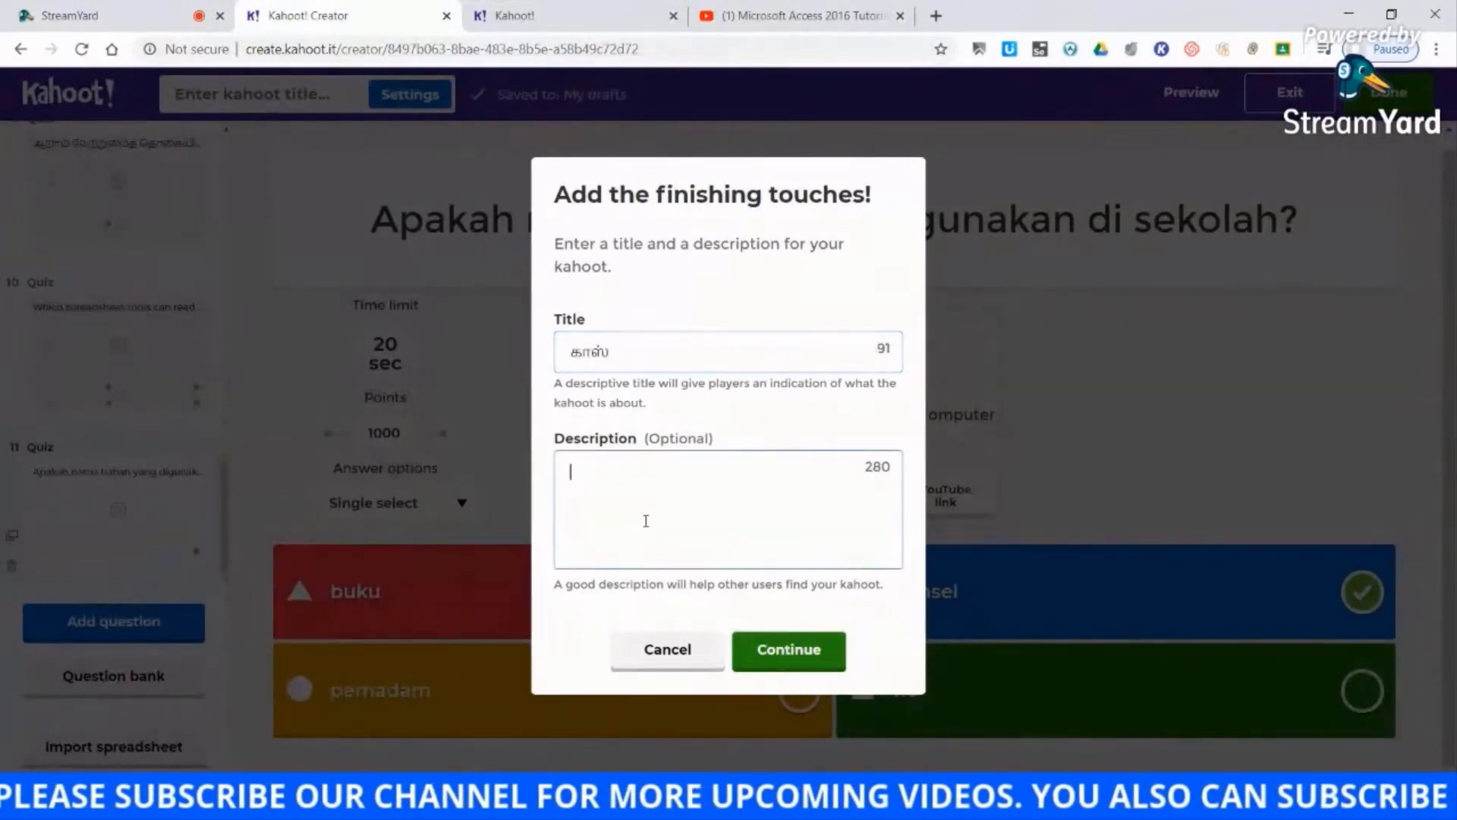
{"action": "left_click", "coordinate": [787, 650]}
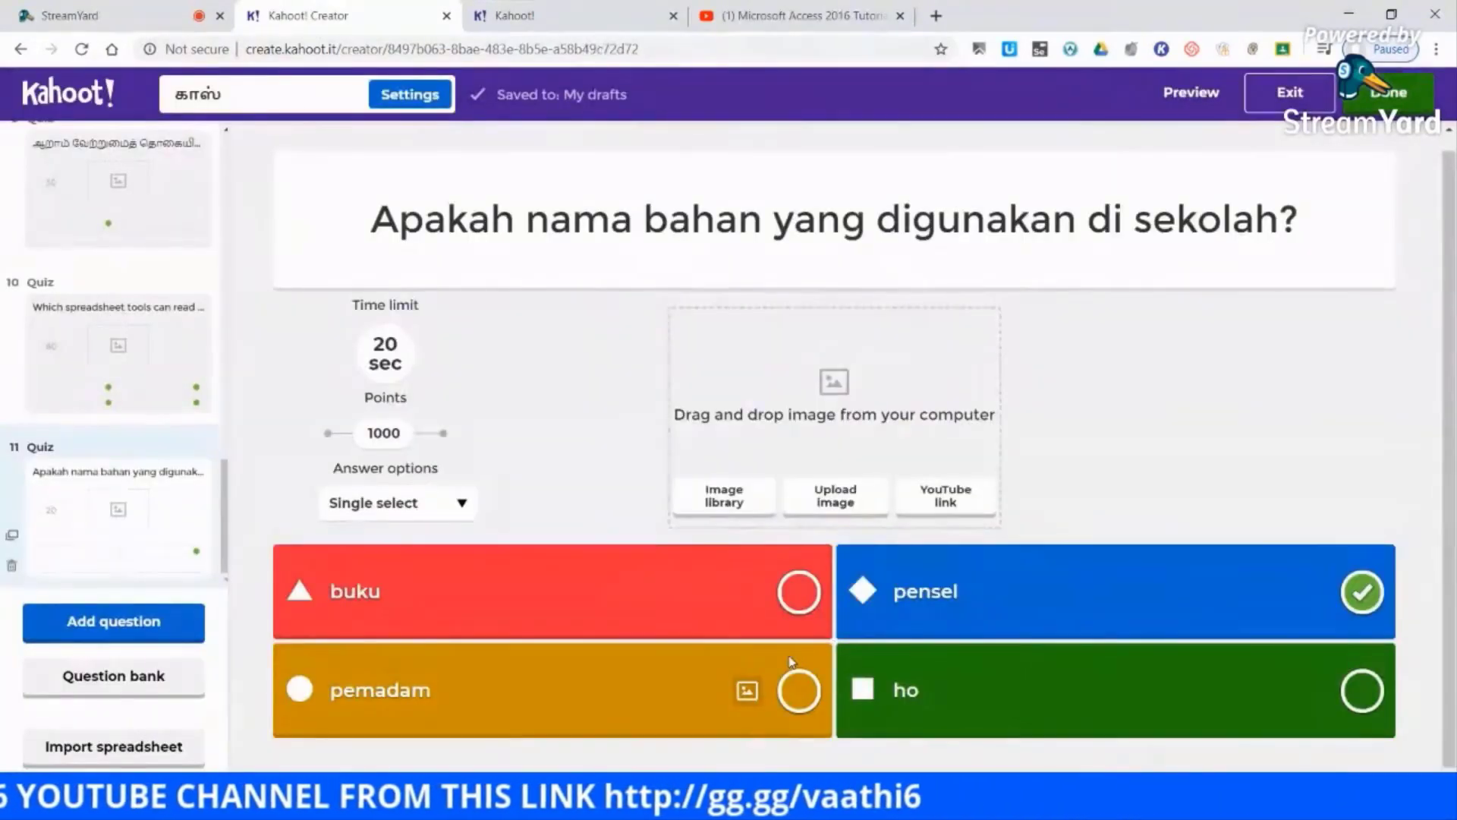
{"action": "left_click", "coordinate": [1302, 101]}
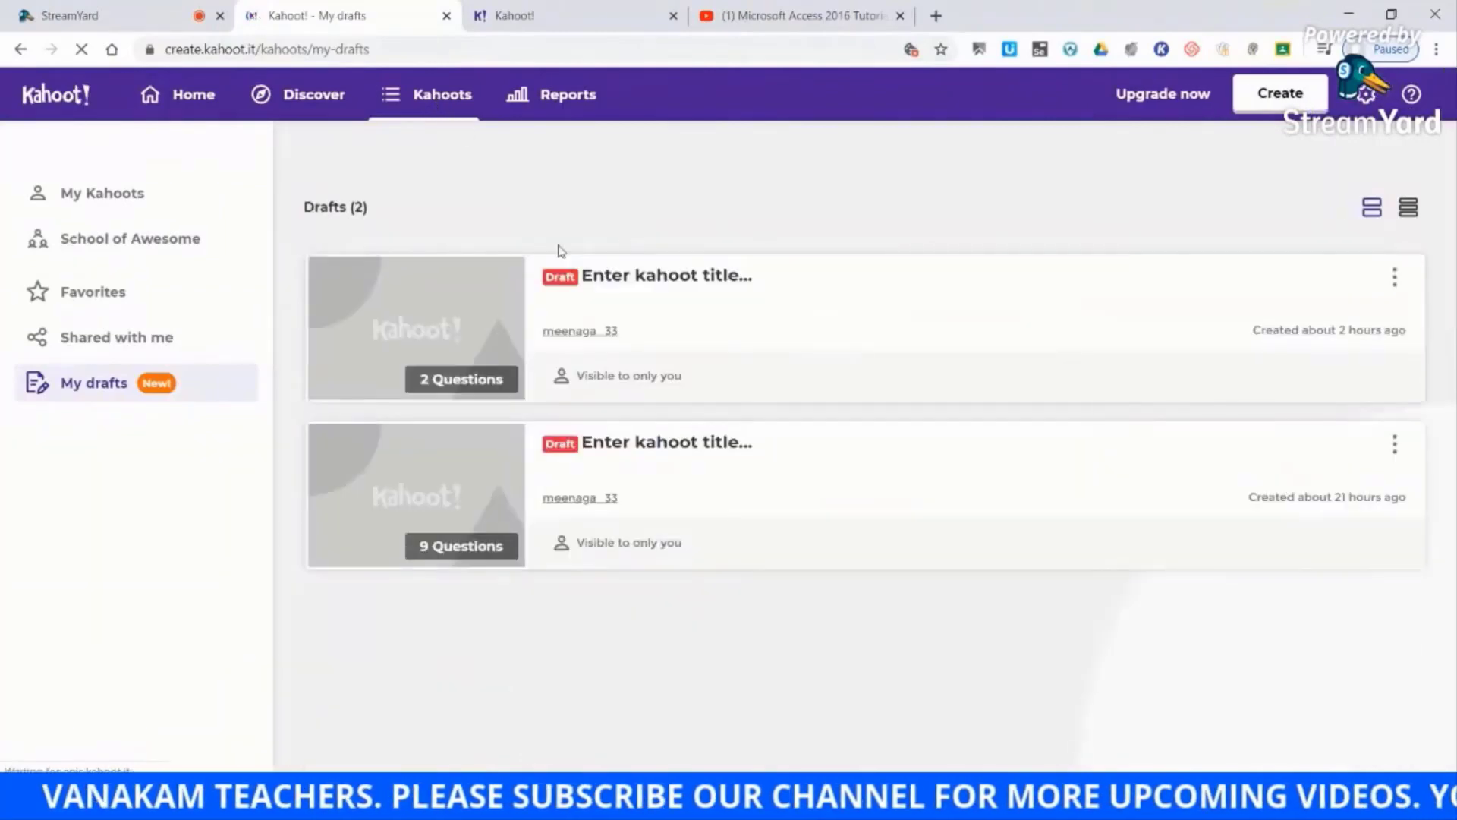
- List the own kahoots and show the available actions for the kahoot "காஸ்"
{"action": "left_click", "coordinate": [139, 200]}
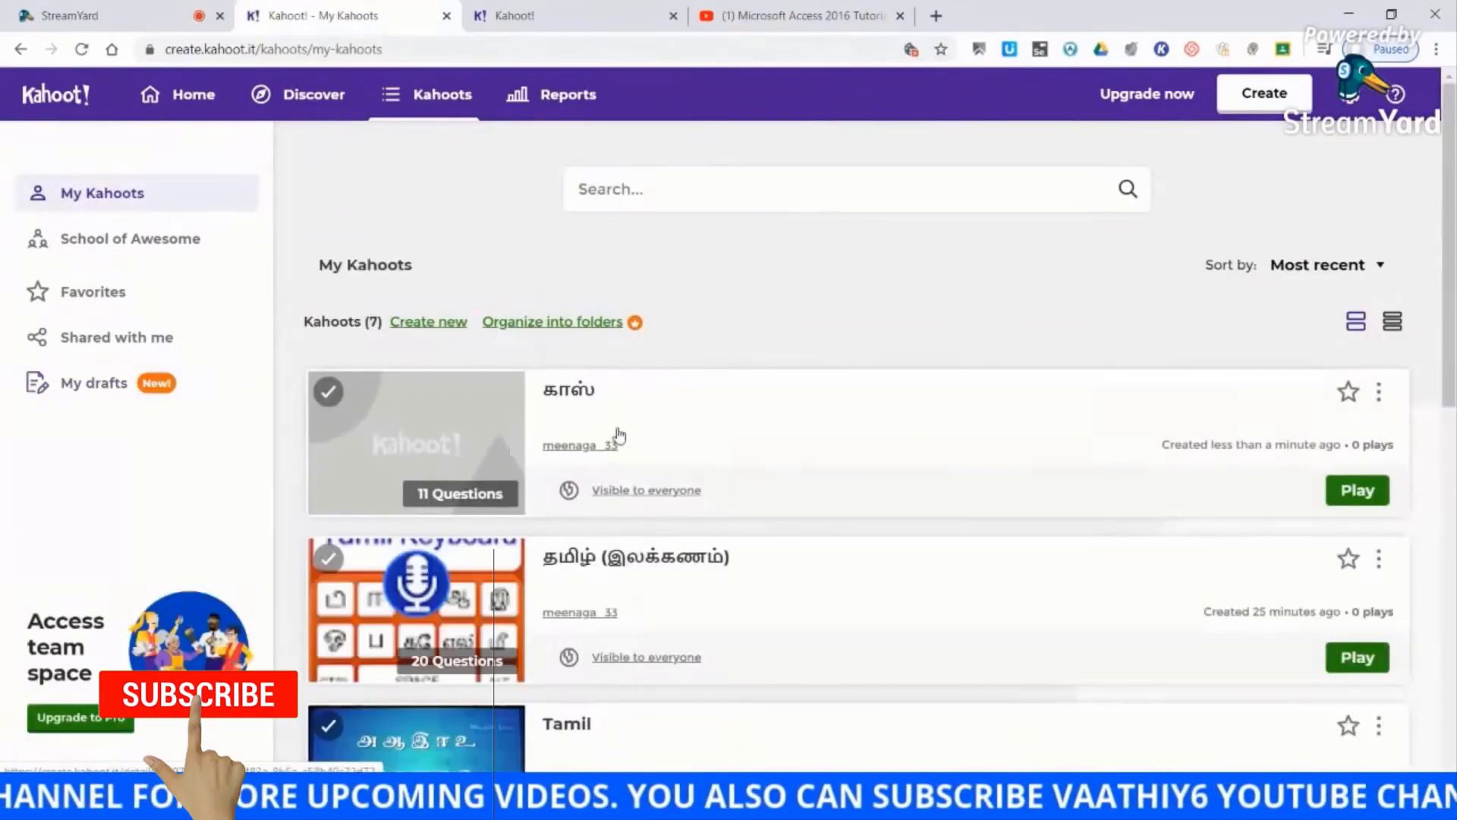
{"action": "left_click", "coordinate": [594, 441]}
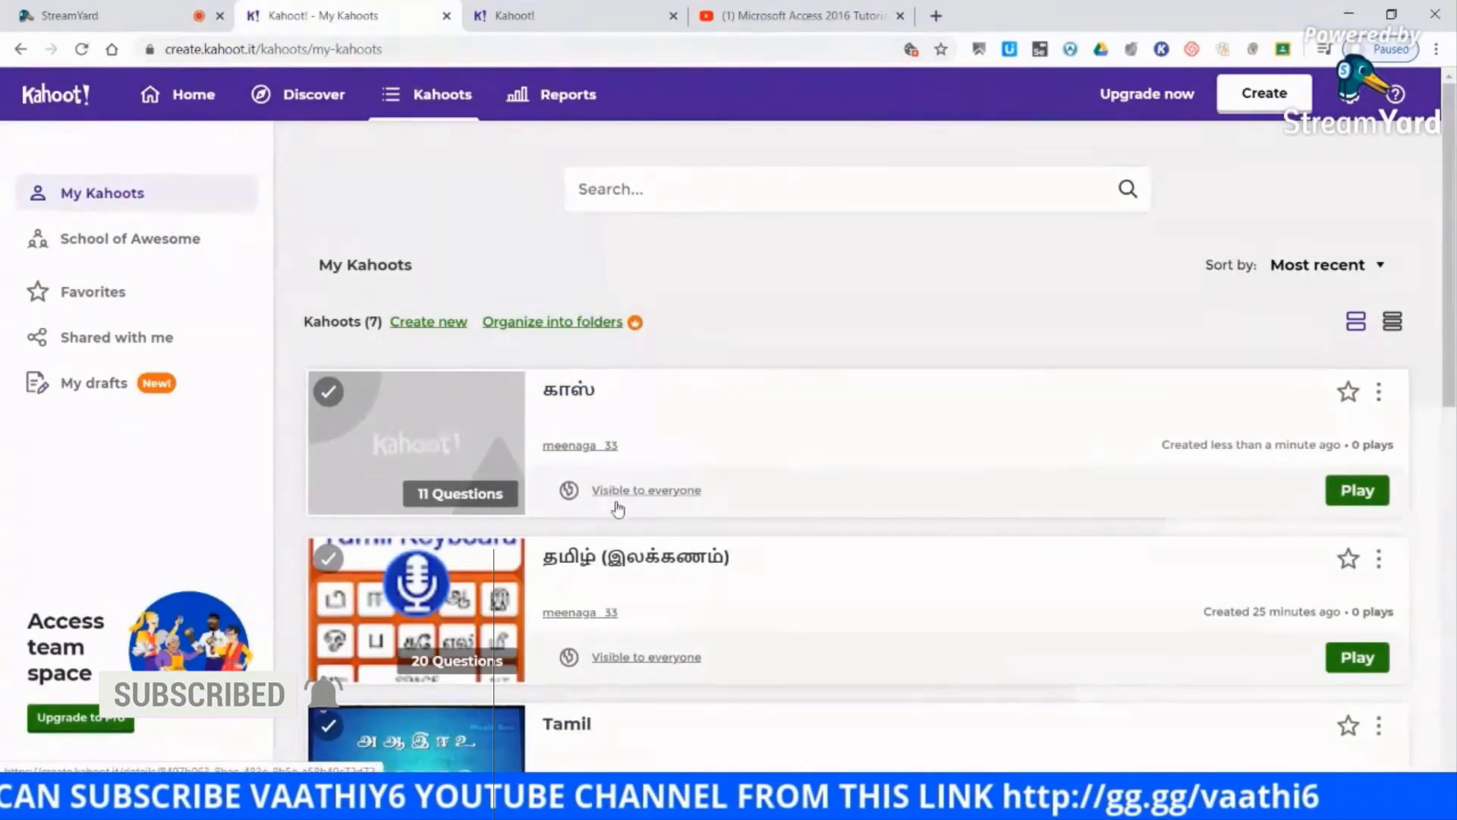
{"action": "left_click", "coordinate": [1379, 392]}
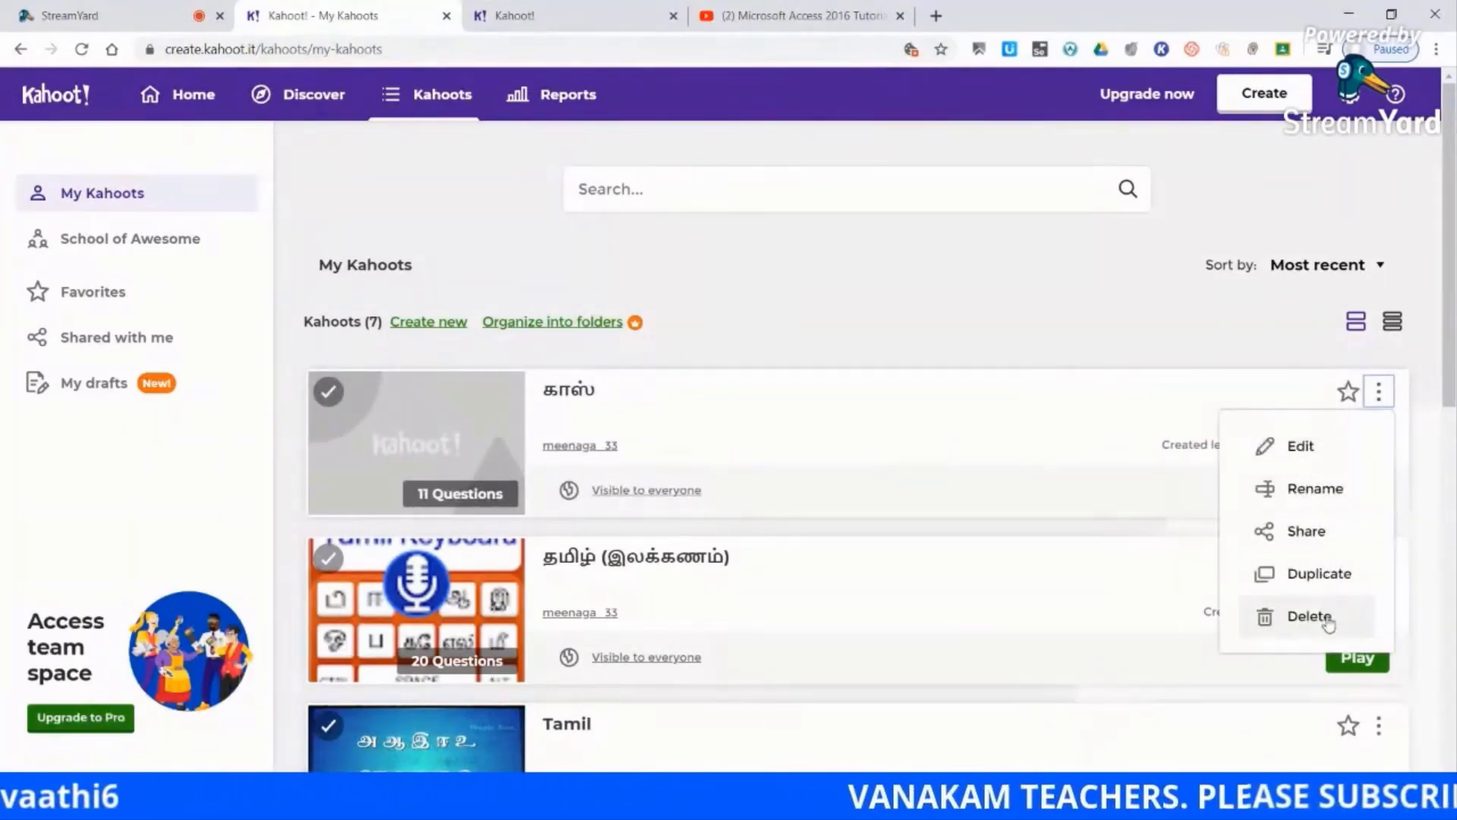
{"action": "scroll", "coordinate": [1304, 627], "scroll_direction": "down", "scroll_amount": 2}
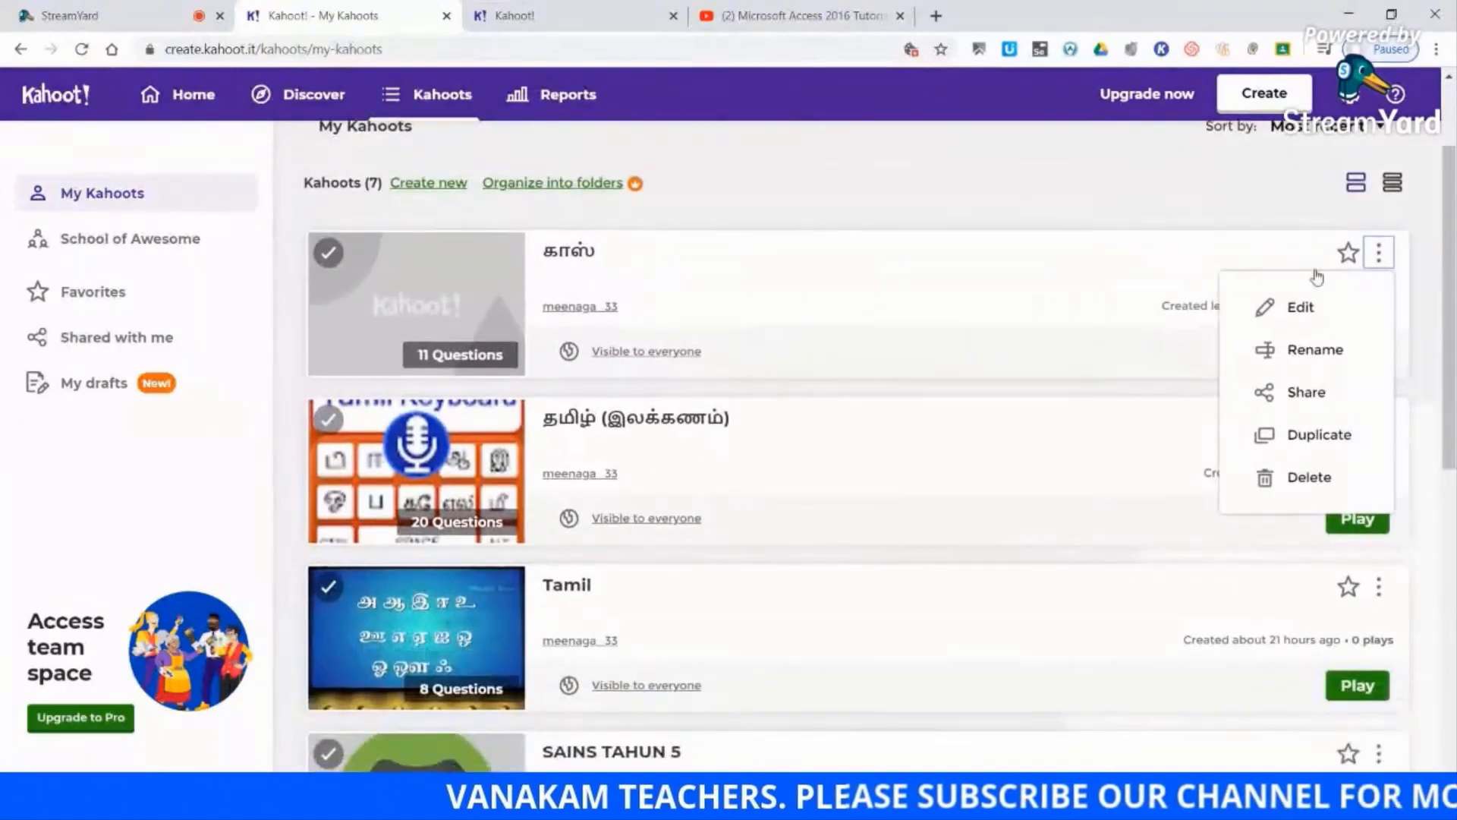
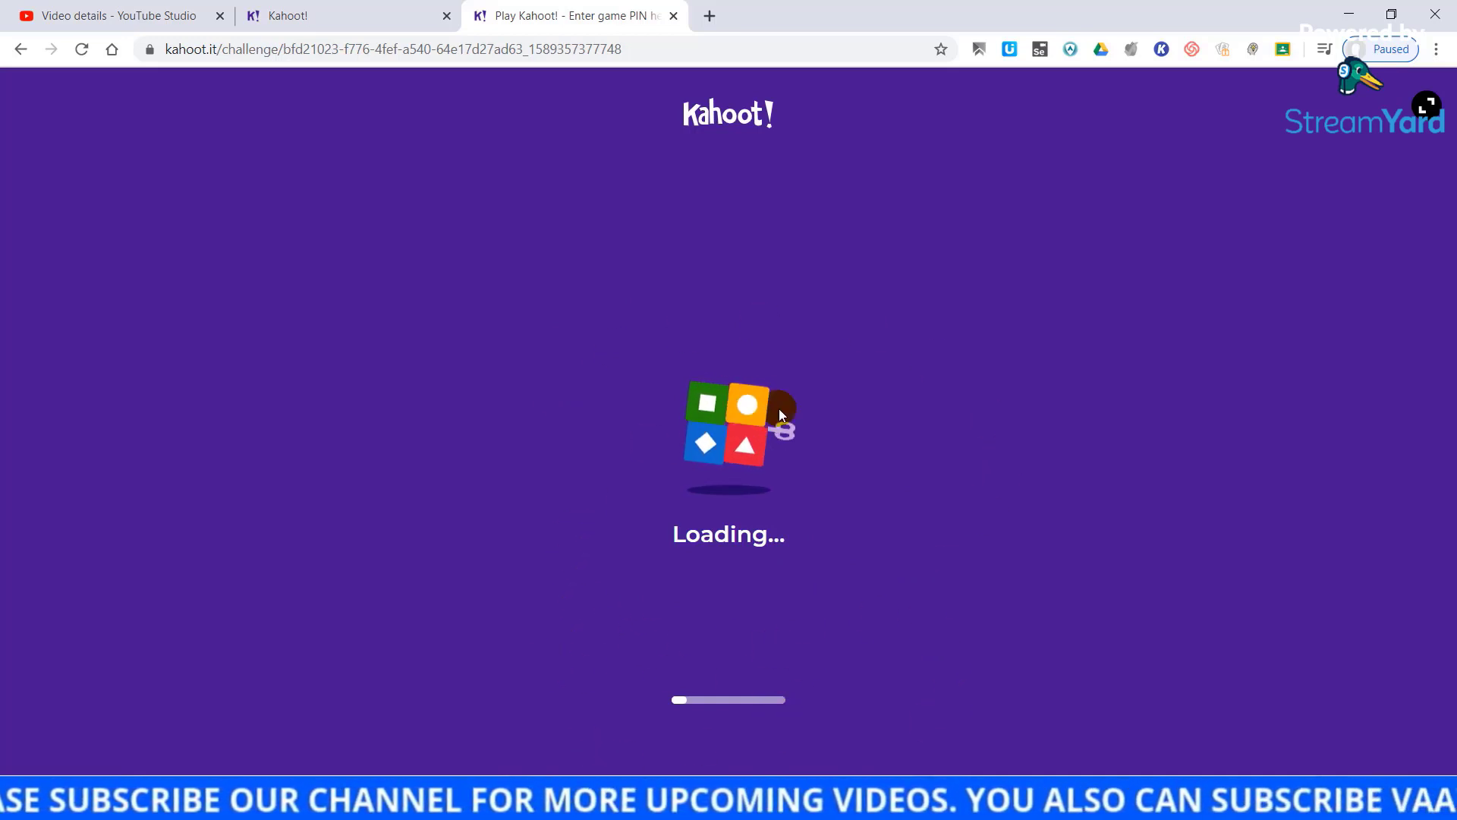
- Close the loading game, relaunch the "தமிழ் (இலக்கணம்)" challenge from its report to play it yourself, and join with a suggested player nickname
{"action": "left_click", "coordinate": [673, 15]}
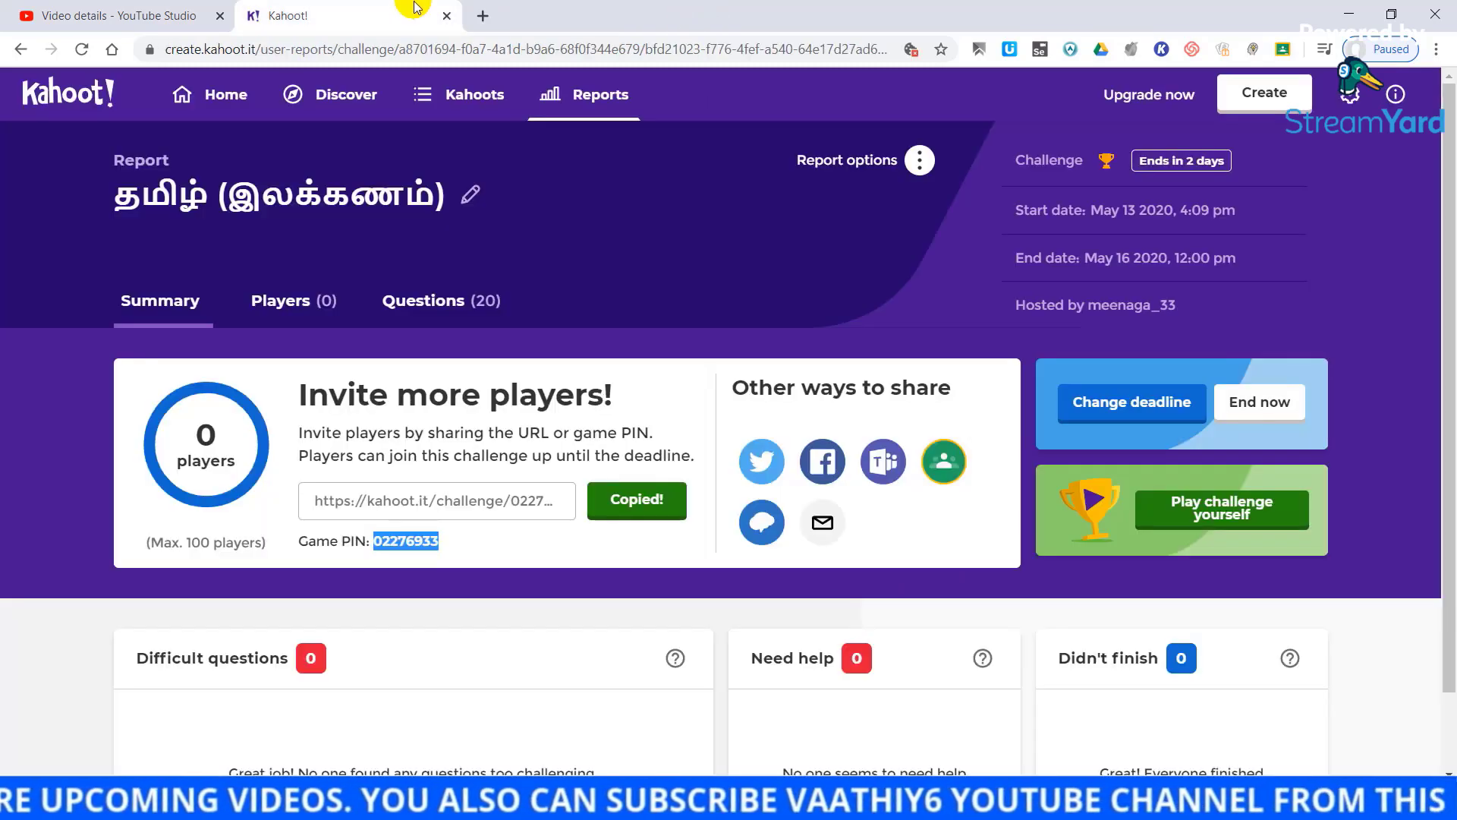
{"action": "left_click", "coordinate": [1227, 516]}
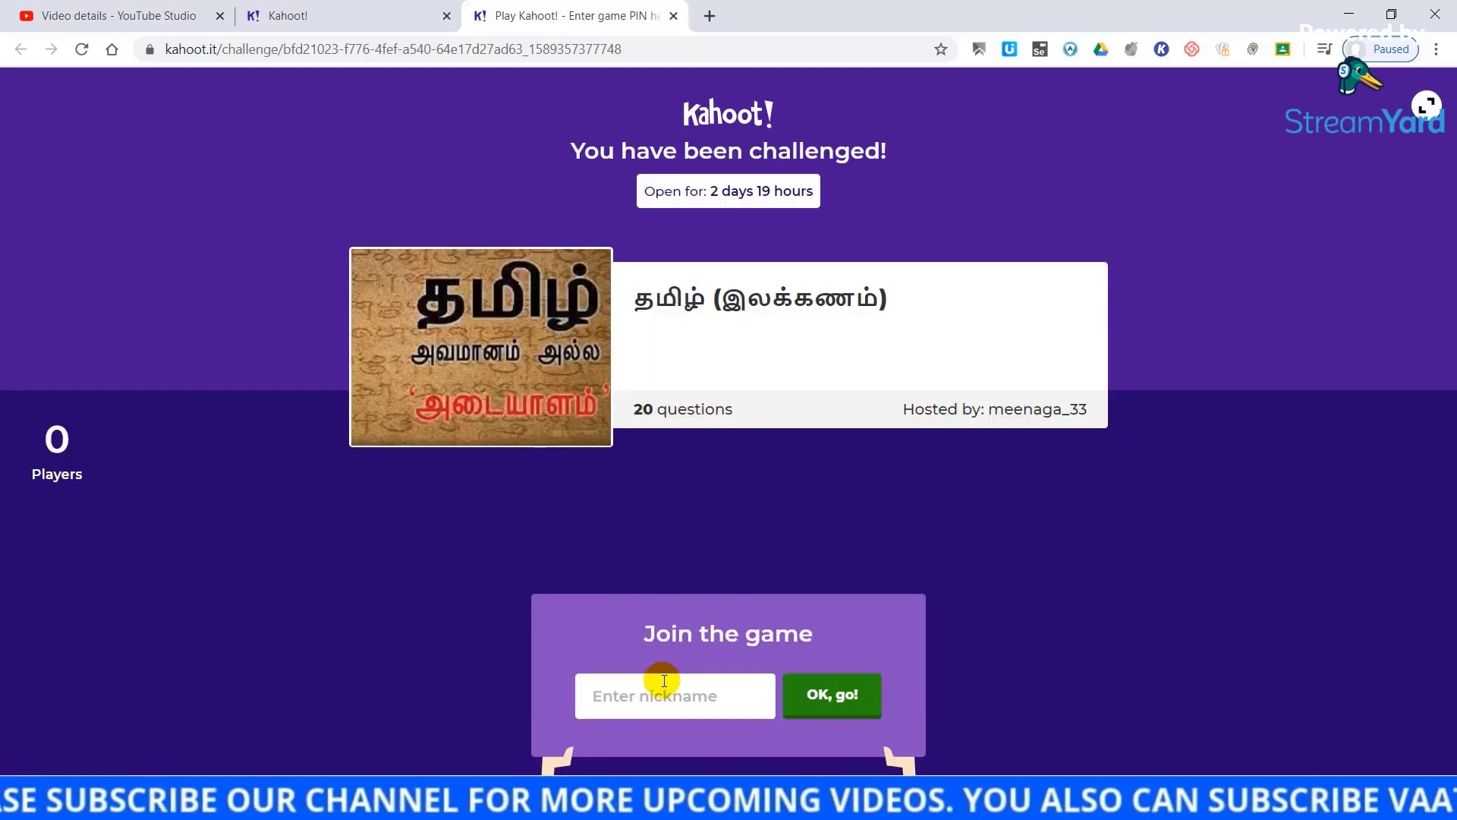
{"action": "left_click", "coordinate": [647, 695]}
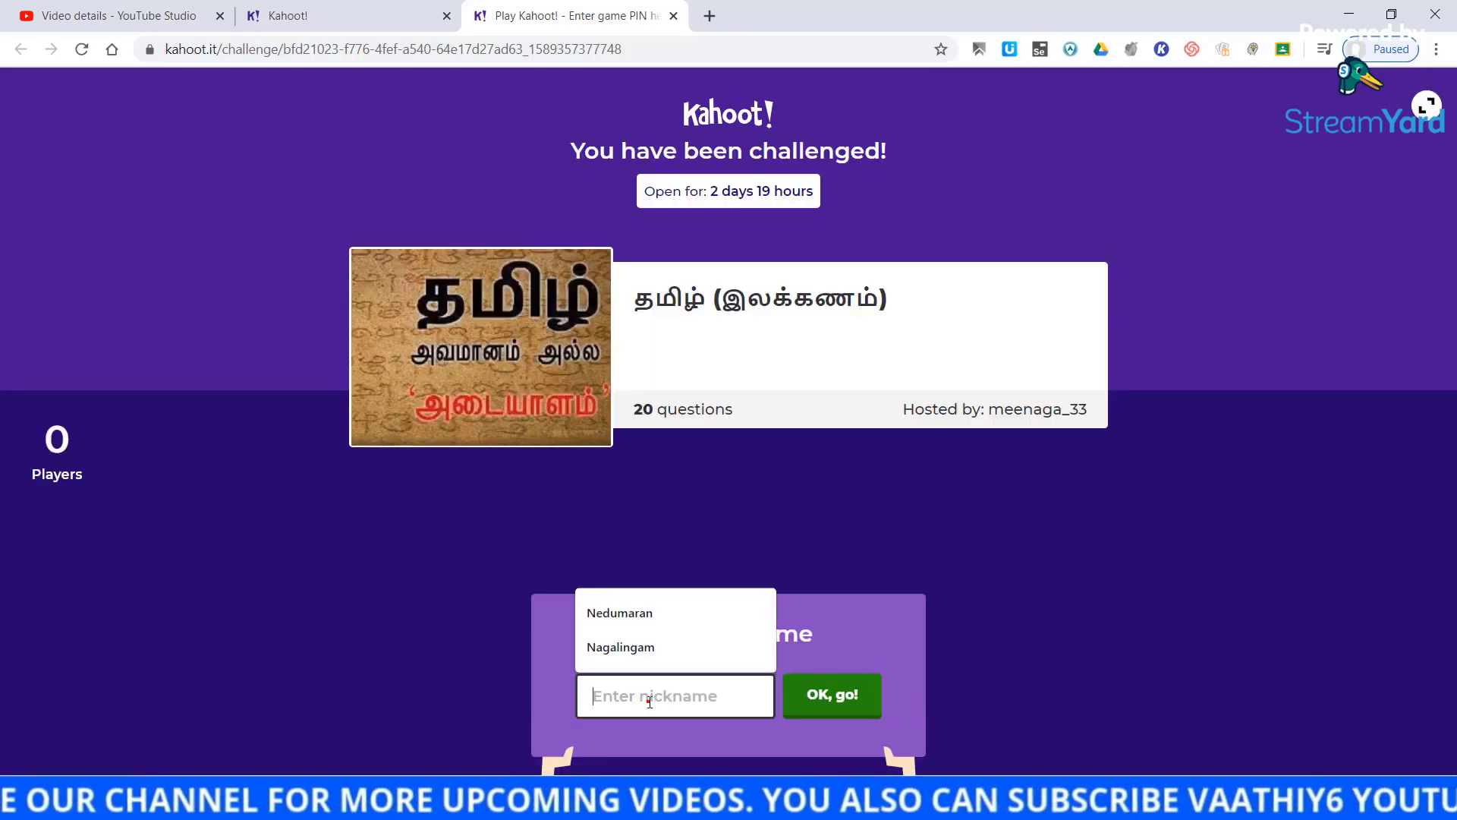
{"action": "left_click", "coordinate": [633, 648]}
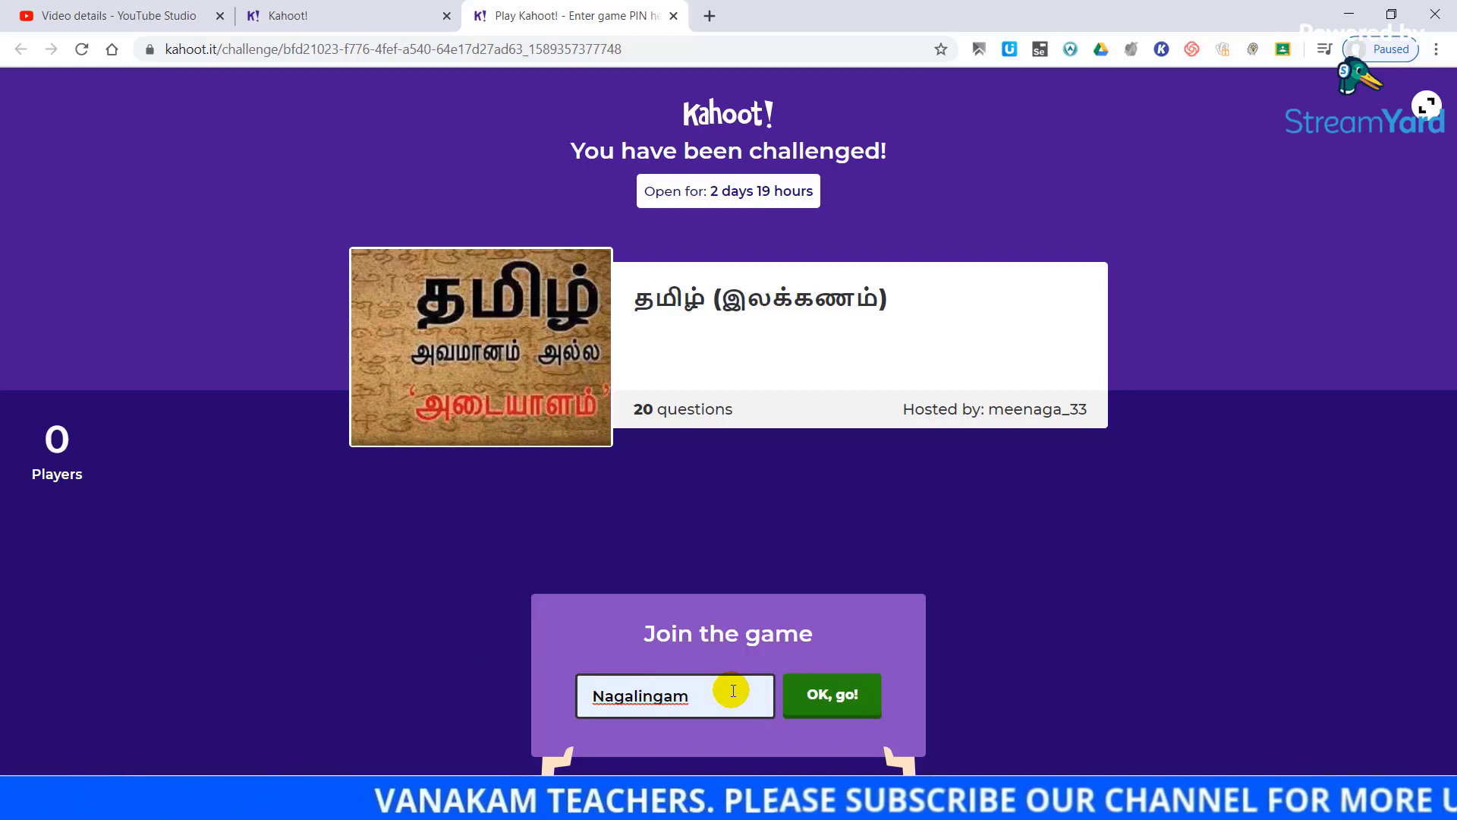
{"action": "left_click", "coordinate": [844, 711]}
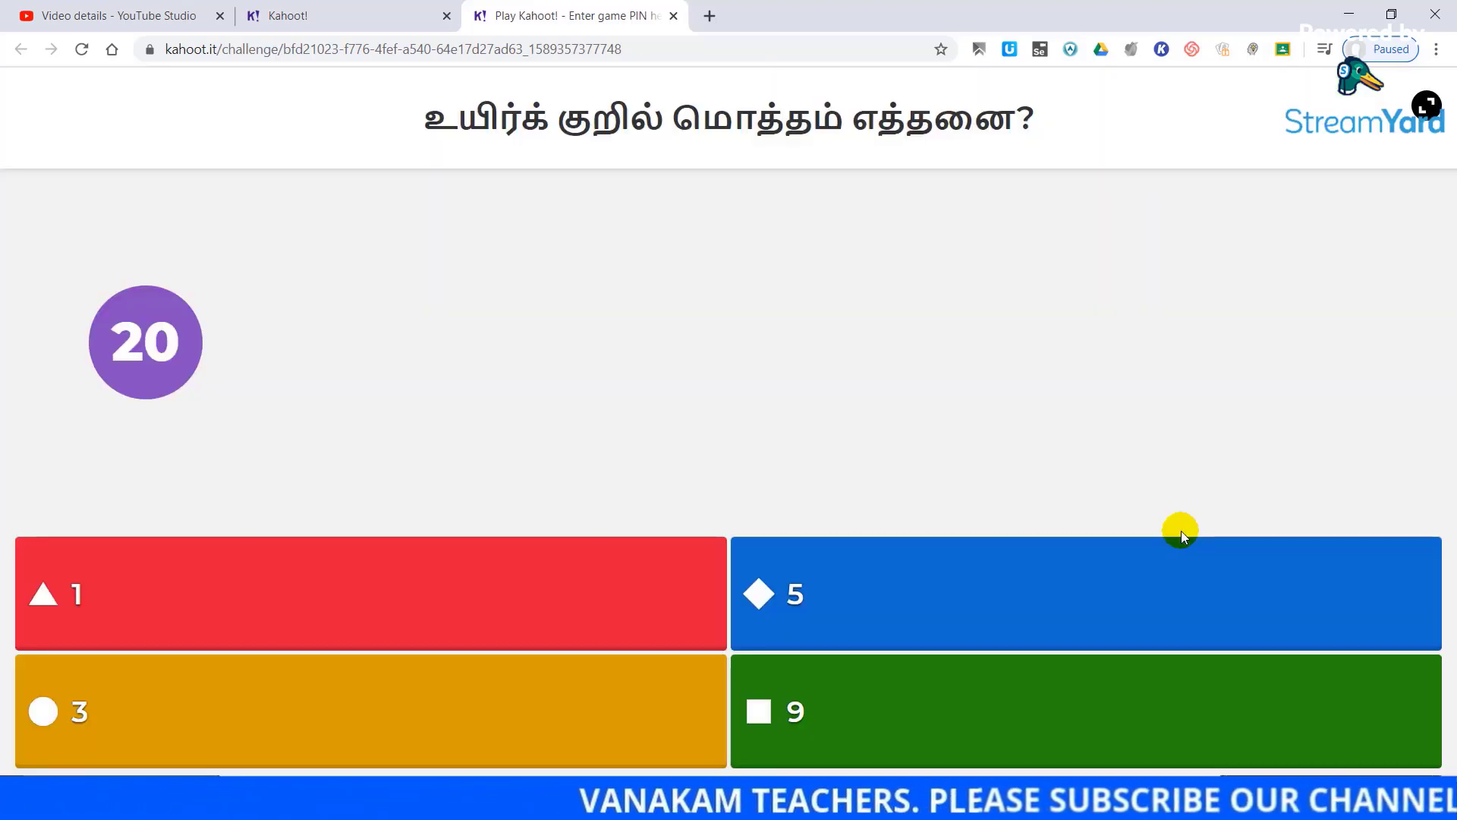
- Answer the first challenge question with 5 and the second with 216, continuing past the scoreboard each time
{"action": "left_click", "coordinate": [941, 554]}
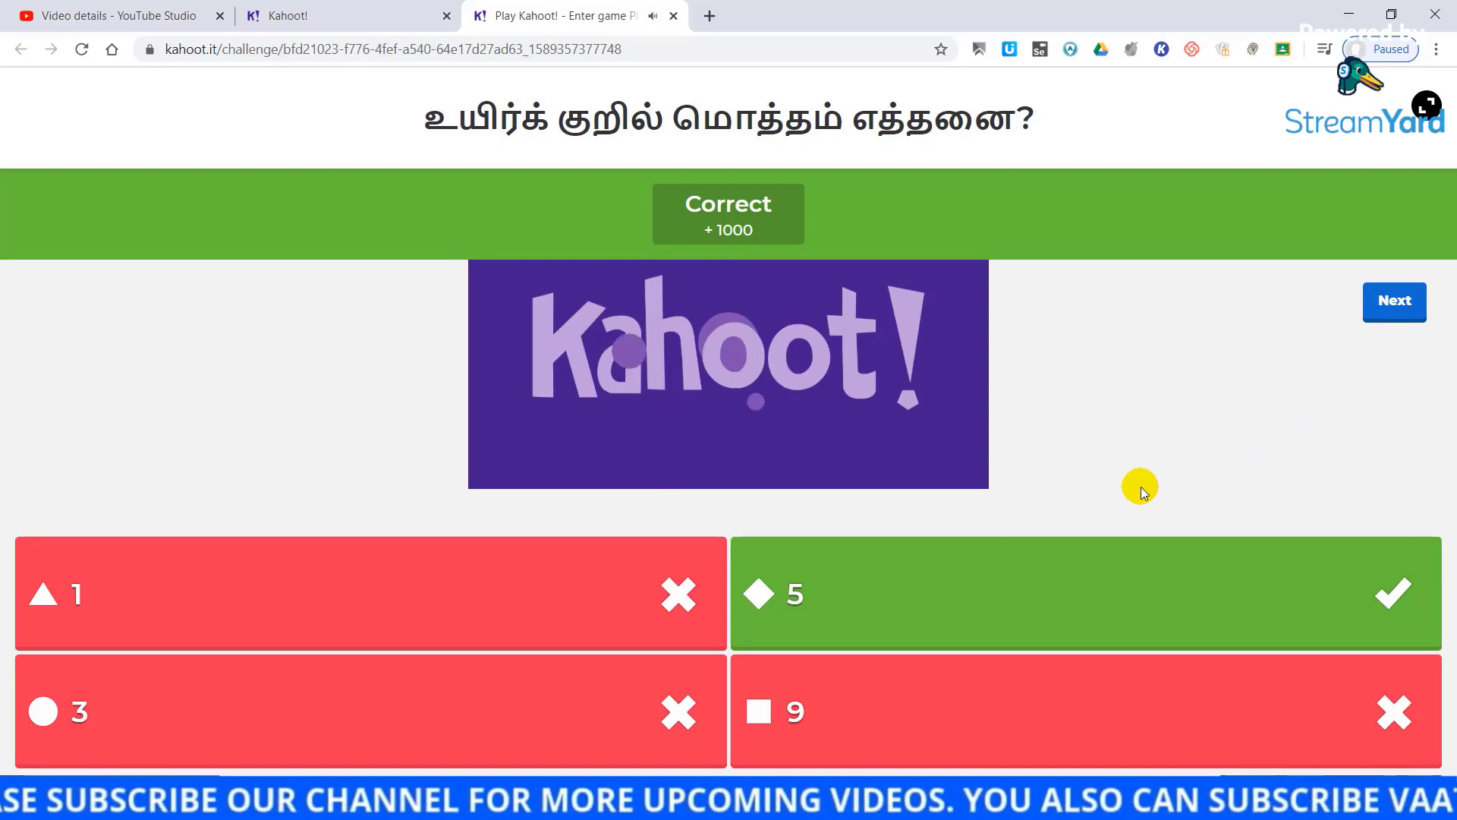
{"action": "left_click", "coordinate": [1418, 312]}
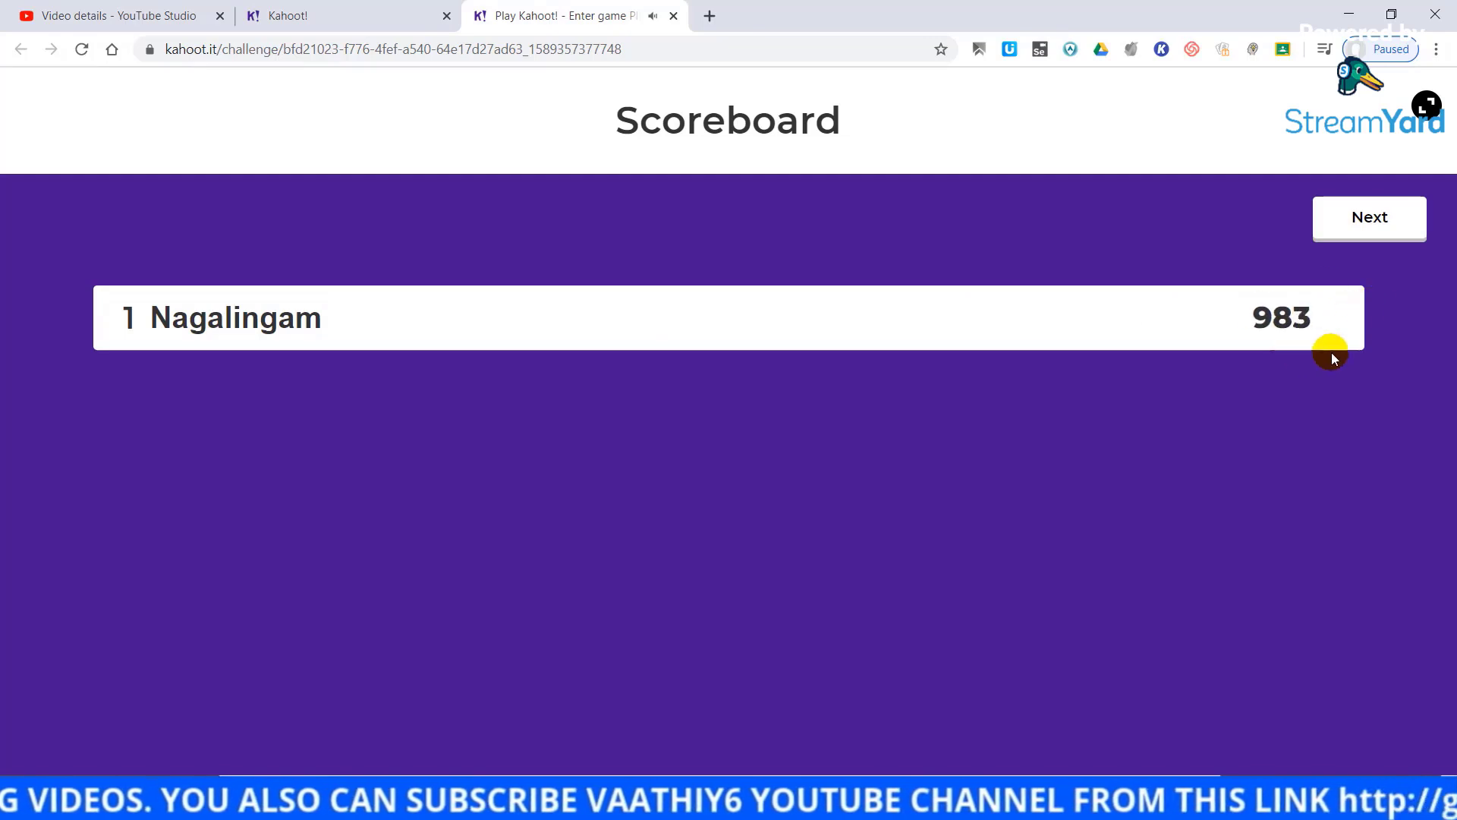
{"action": "left_click", "coordinate": [1374, 224]}
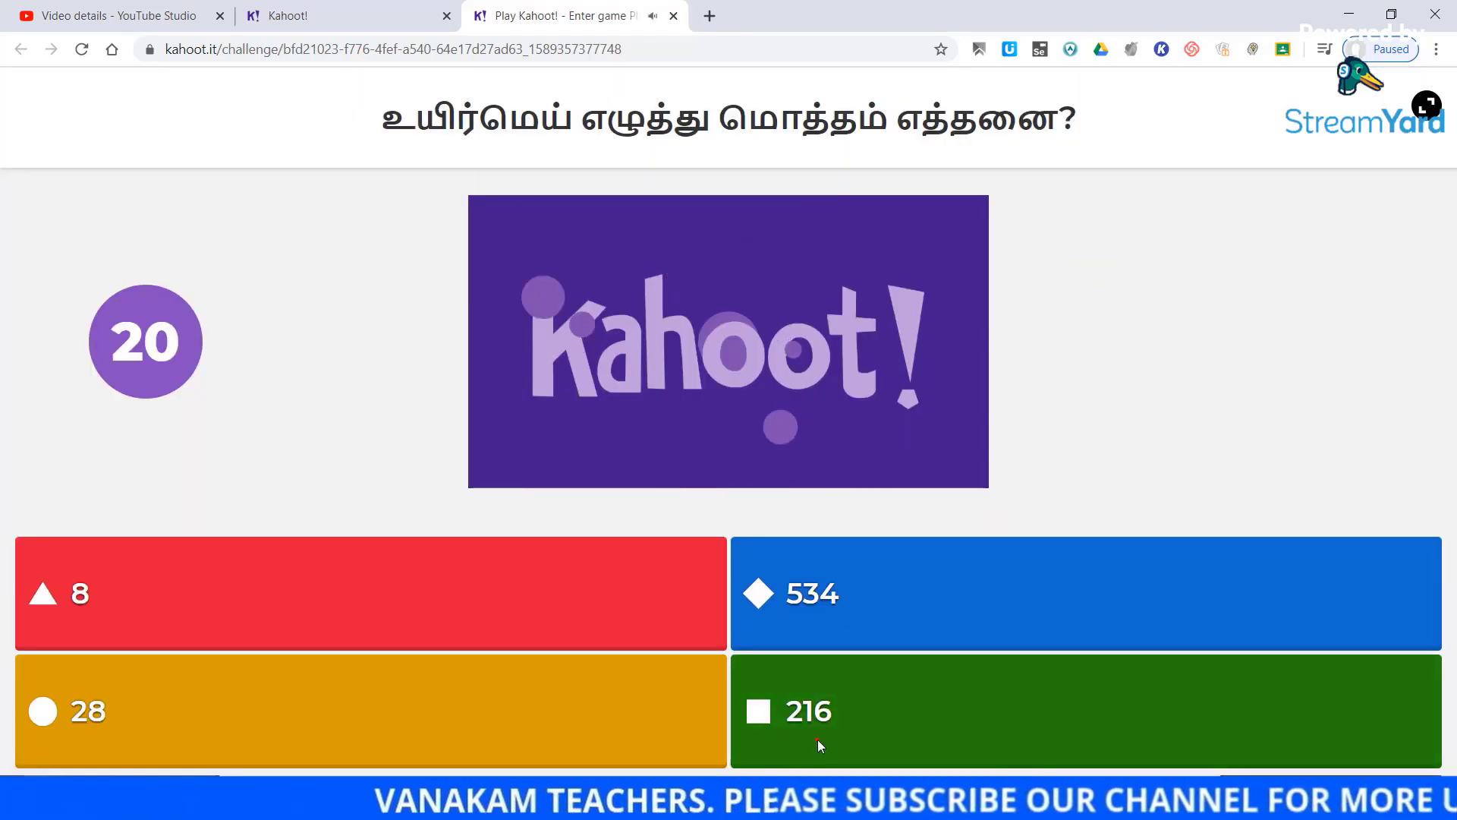
{"action": "left_click", "coordinate": [818, 739]}
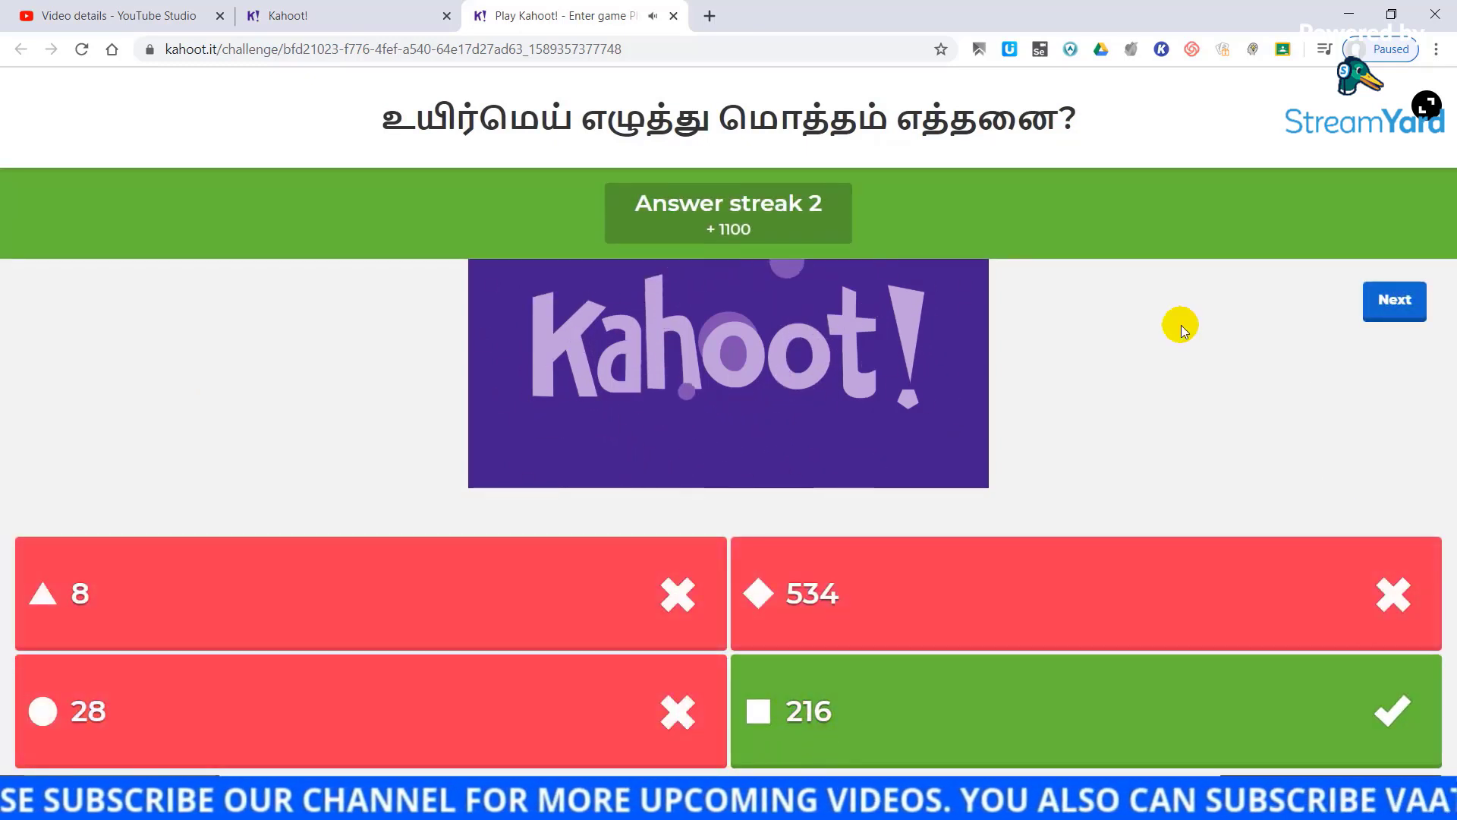
{"action": "left_click", "coordinate": [1408, 300]}
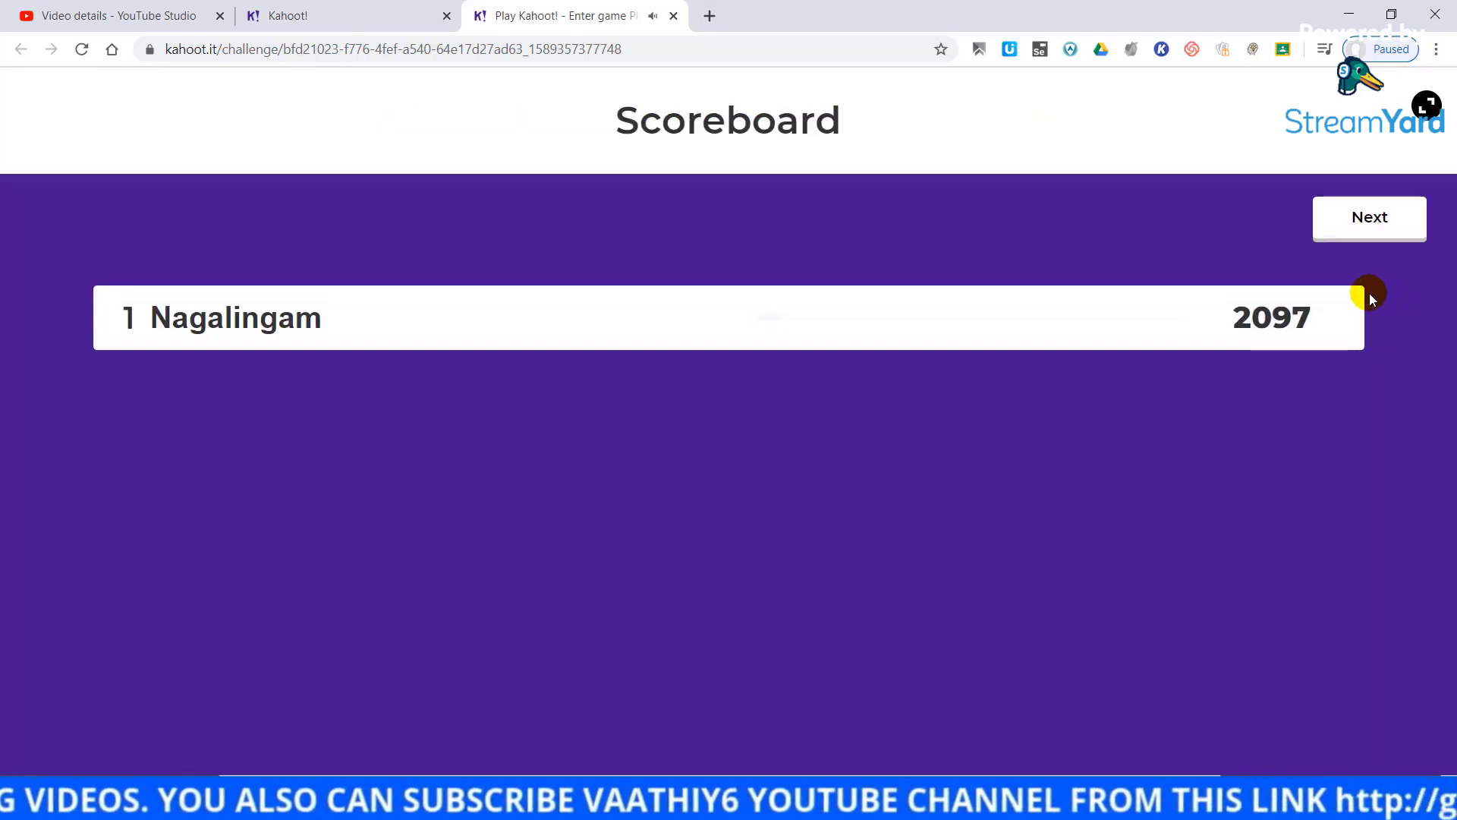
{"action": "left_click", "coordinate": [1373, 222]}
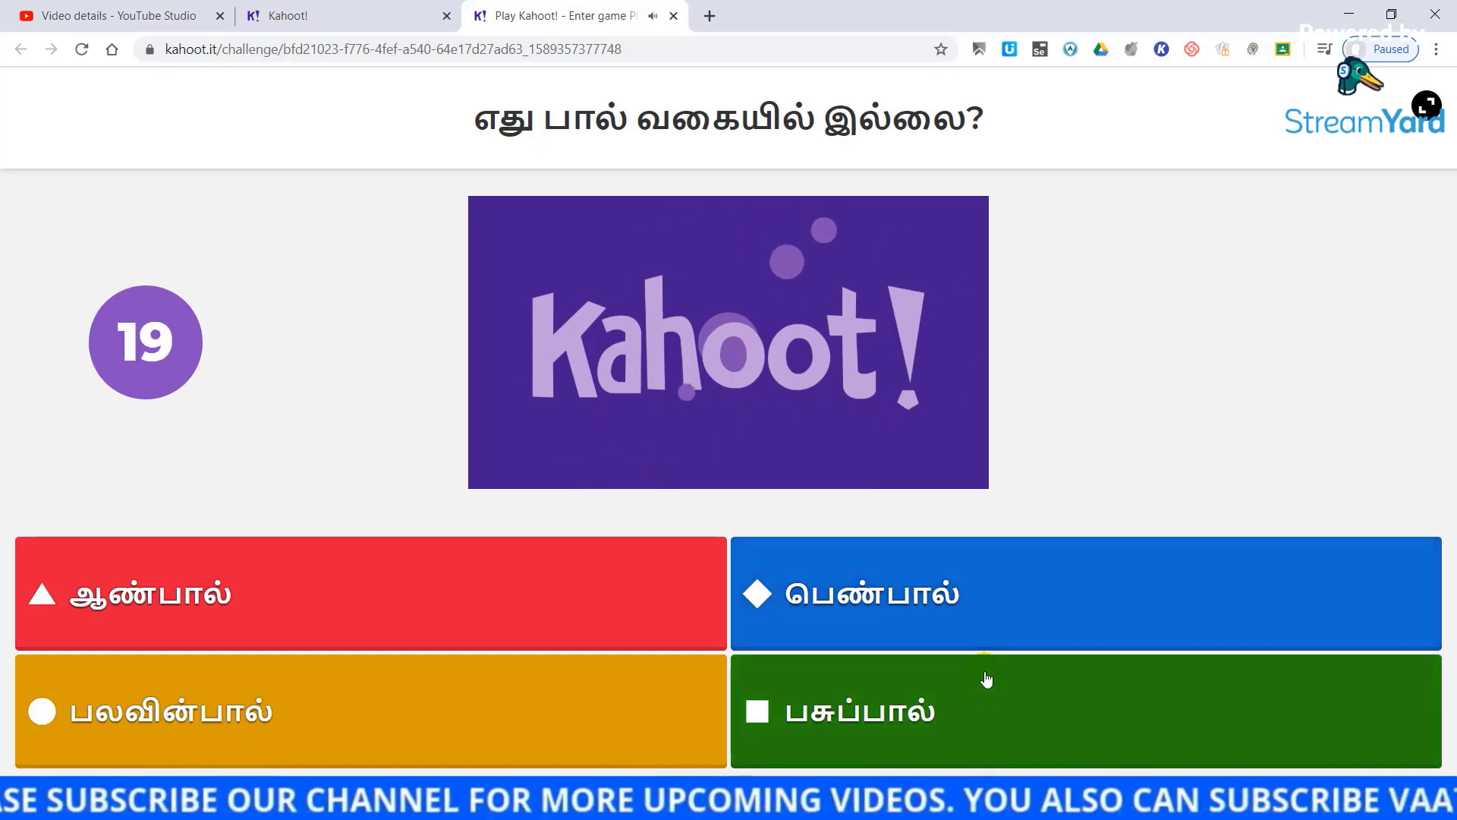
- Answer the third challenge question with "பசுப்பால்", continue to the scoreboard, and close the game to return to the challenge report
{"action": "left_click", "coordinate": [984, 692]}
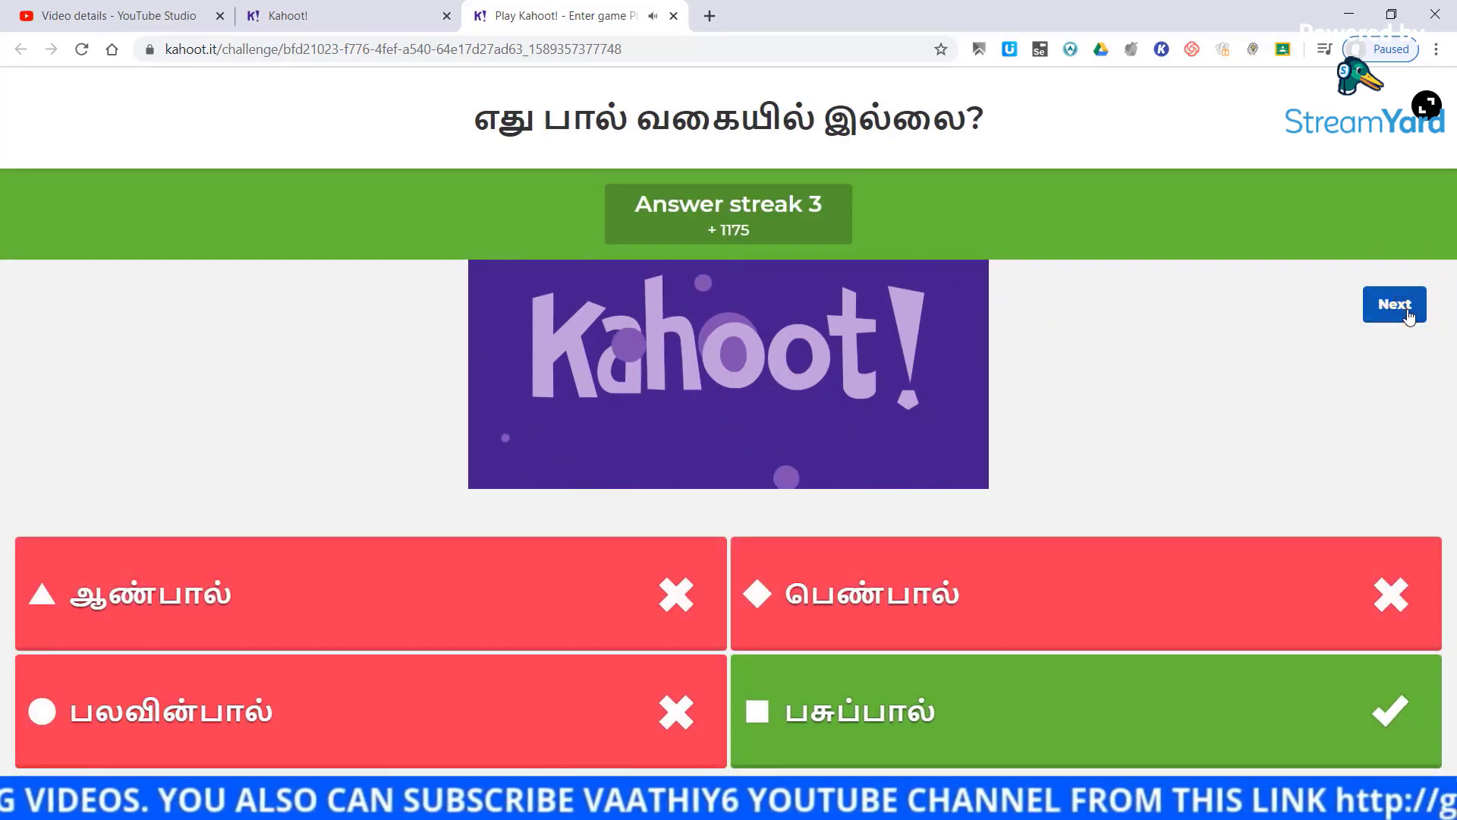
{"action": "left_click", "coordinate": [1407, 315]}
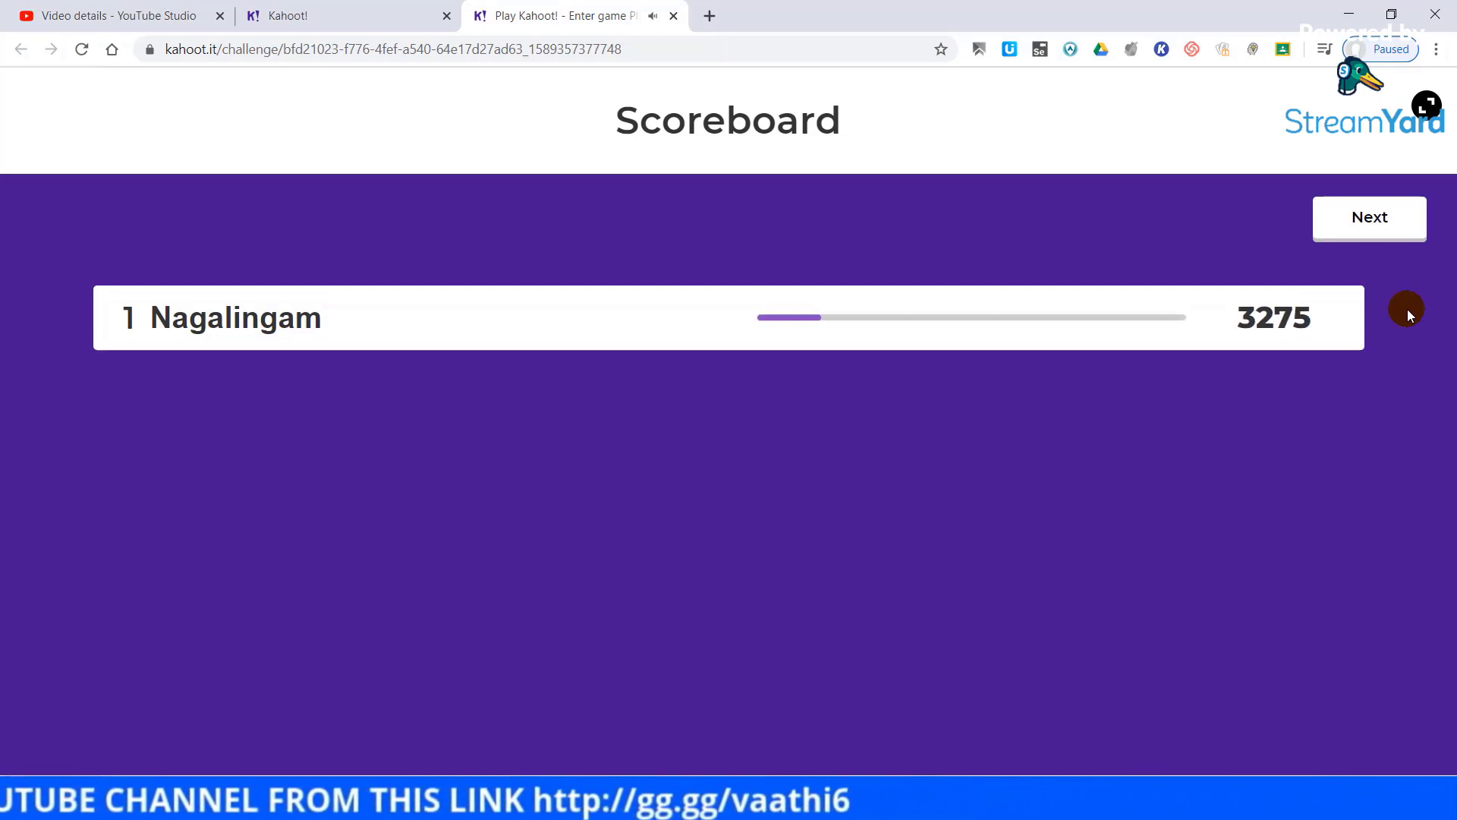
{"action": "left_click", "coordinate": [674, 16]}
{"action": "key", "text": "Return"}
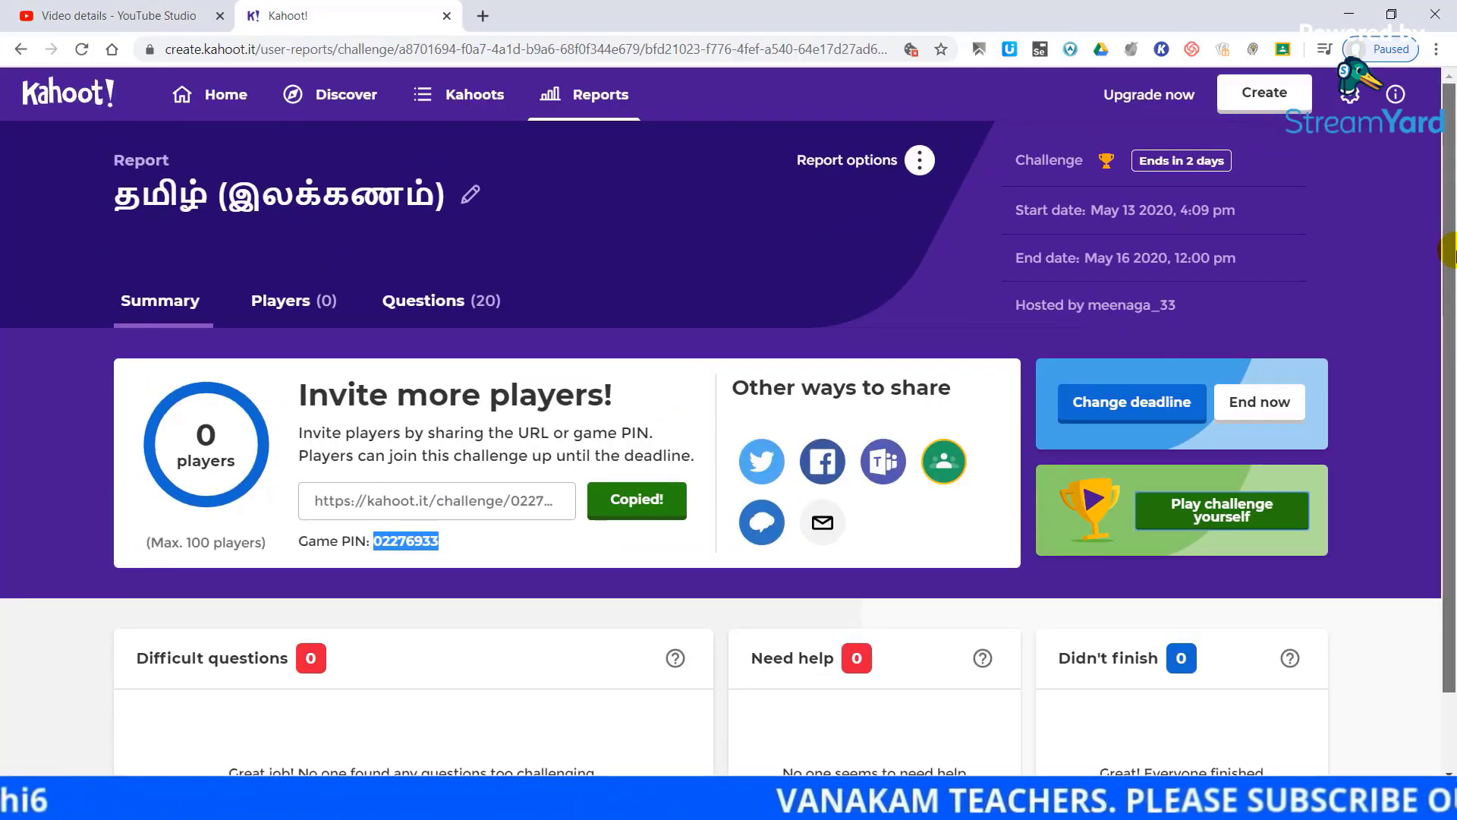
- Review the summary of the "தமிழ் (இலக்கணம்)" challenge report and show its available report options
{"action": "scroll", "coordinate": [1394, 436], "scroll_direction": "down", "scroll_amount": 1}
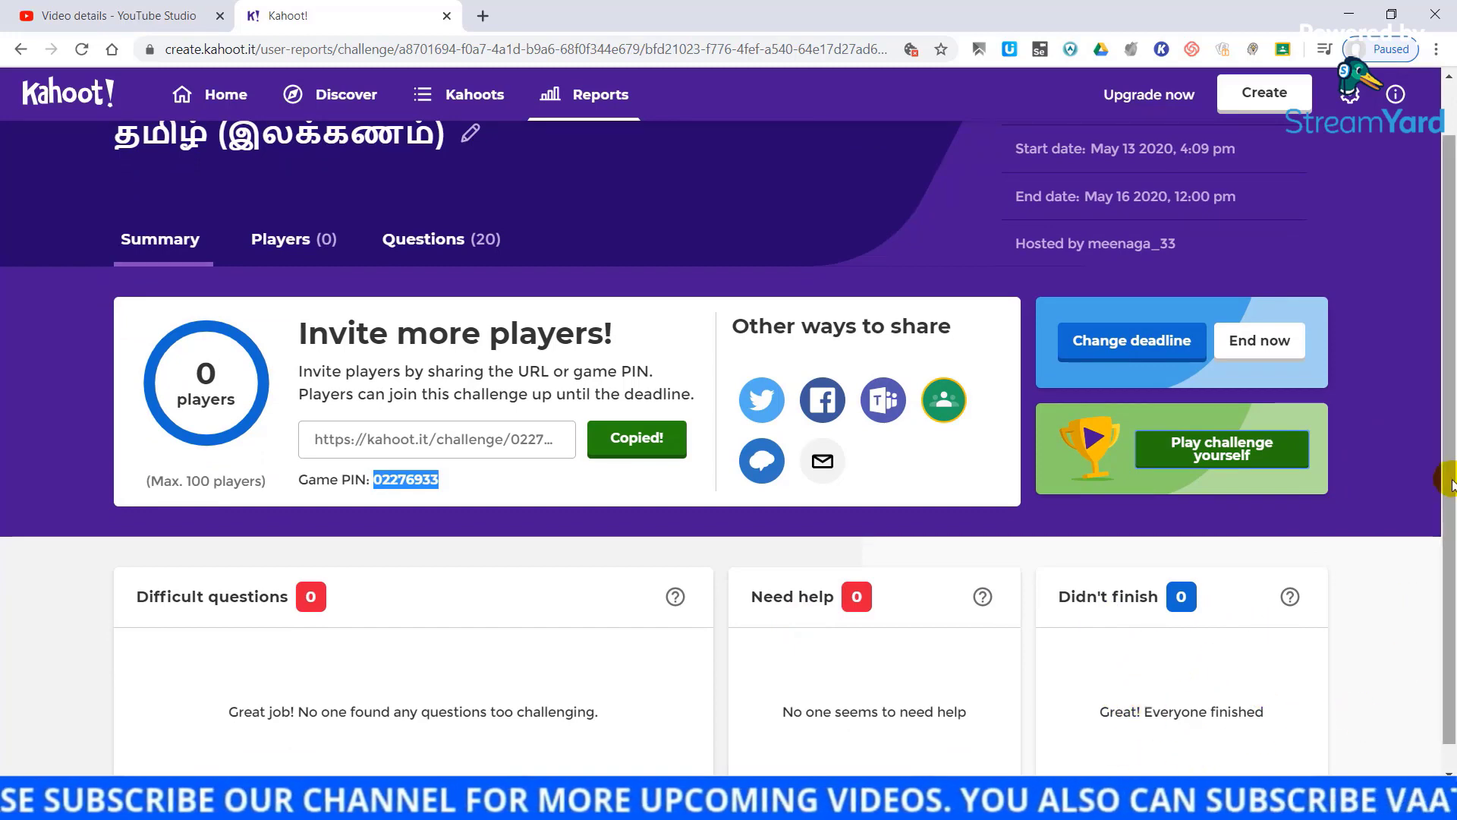
{"action": "scroll", "coordinate": [1215, 690], "scroll_direction": "down", "scroll_amount": 1}
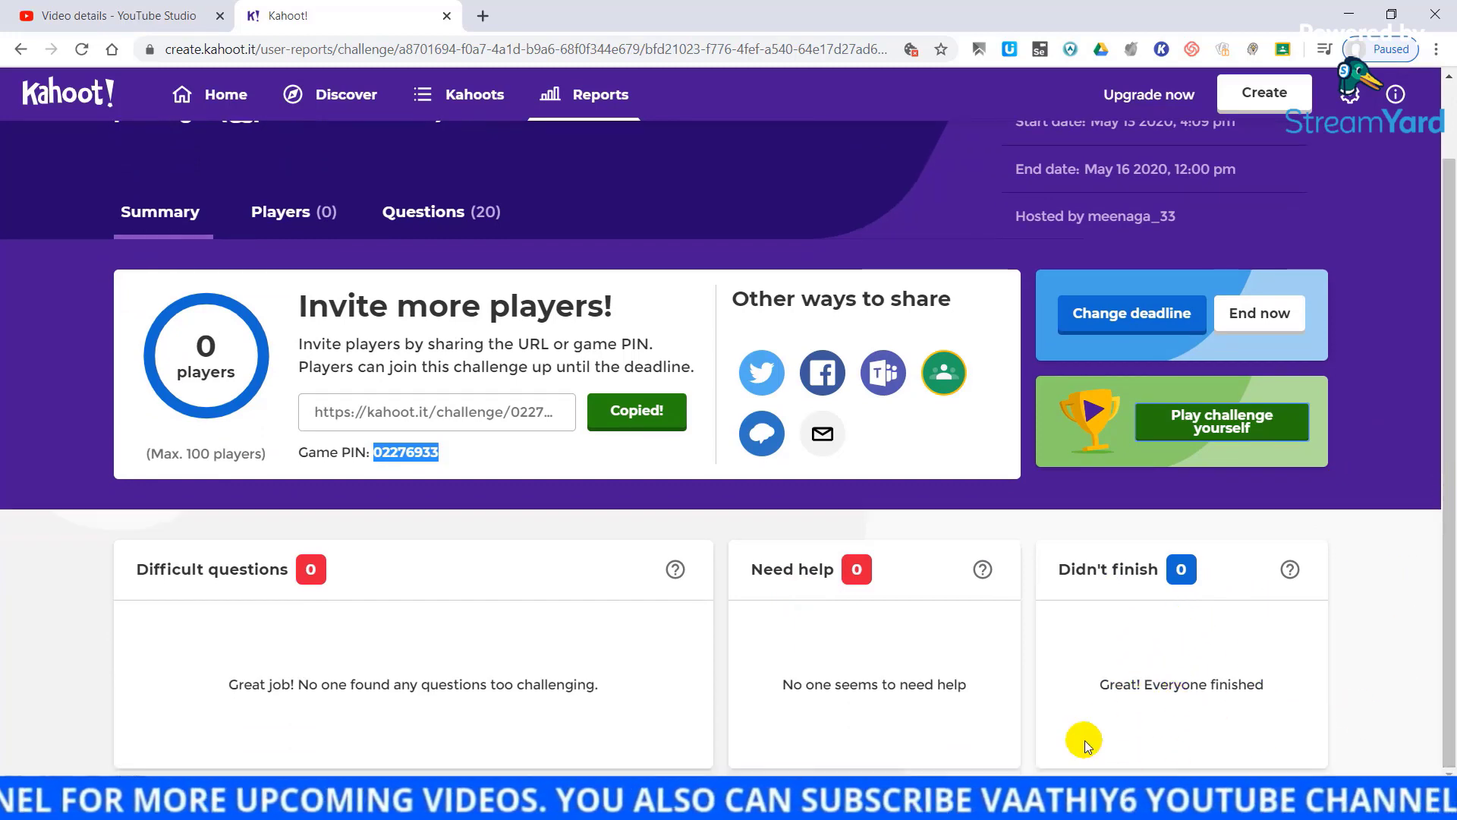
{"action": "scroll", "coordinate": [1440, 236], "scroll_direction": "up", "scroll_amount": 1}
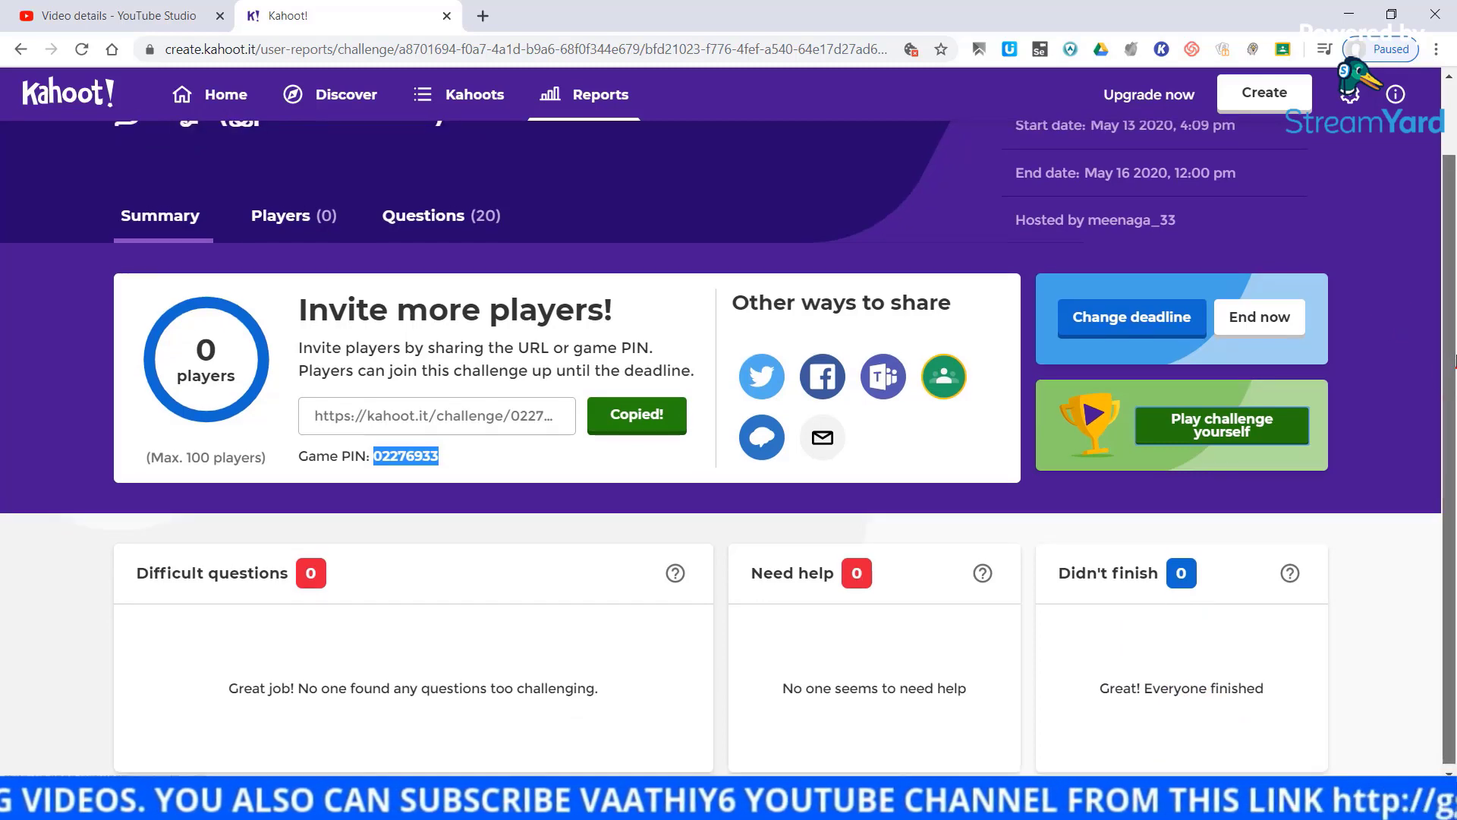
{"action": "left_click", "coordinate": [1438, 236]}
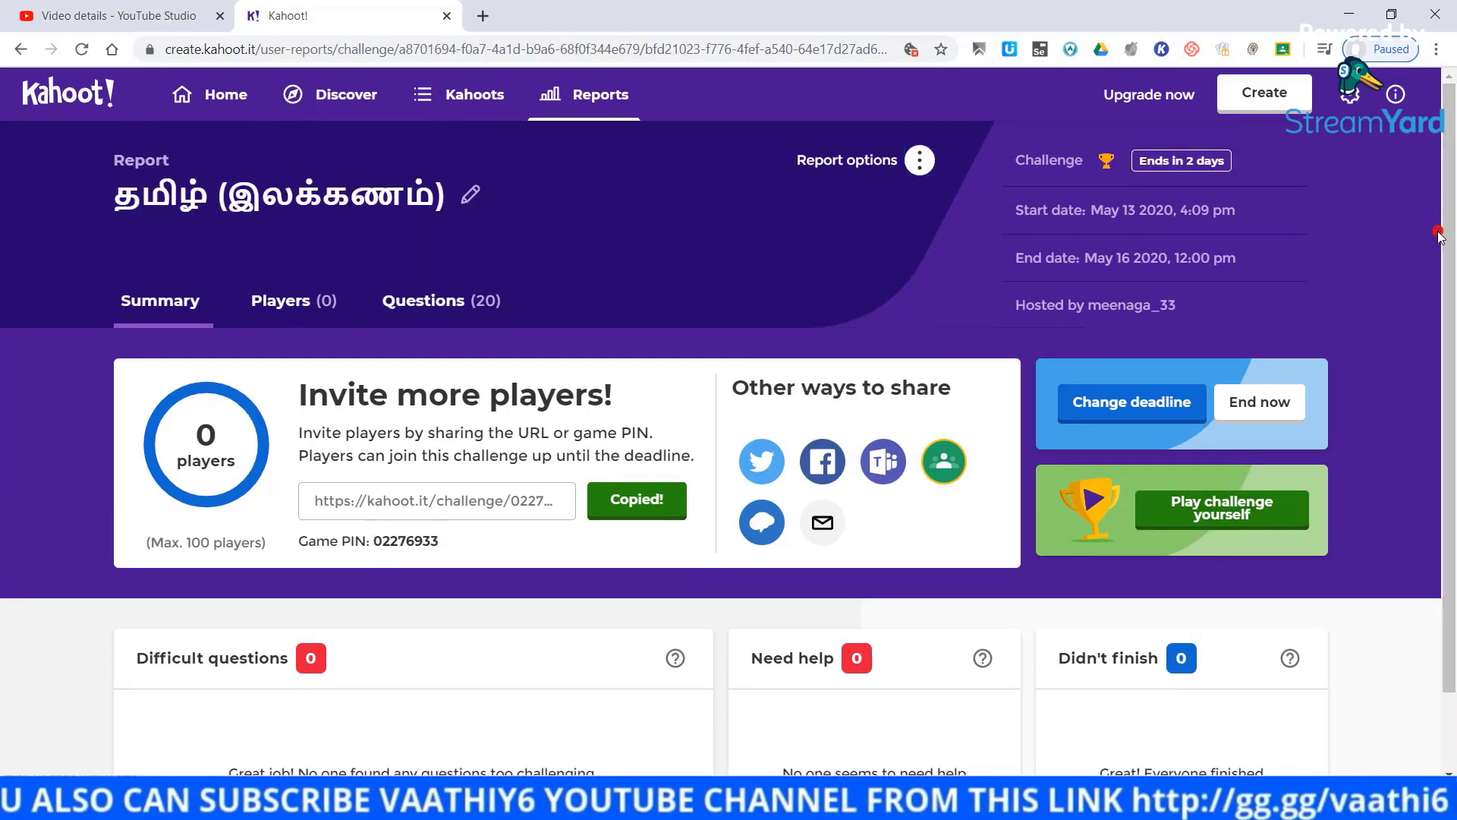
{"action": "left_click", "coordinate": [921, 162]}
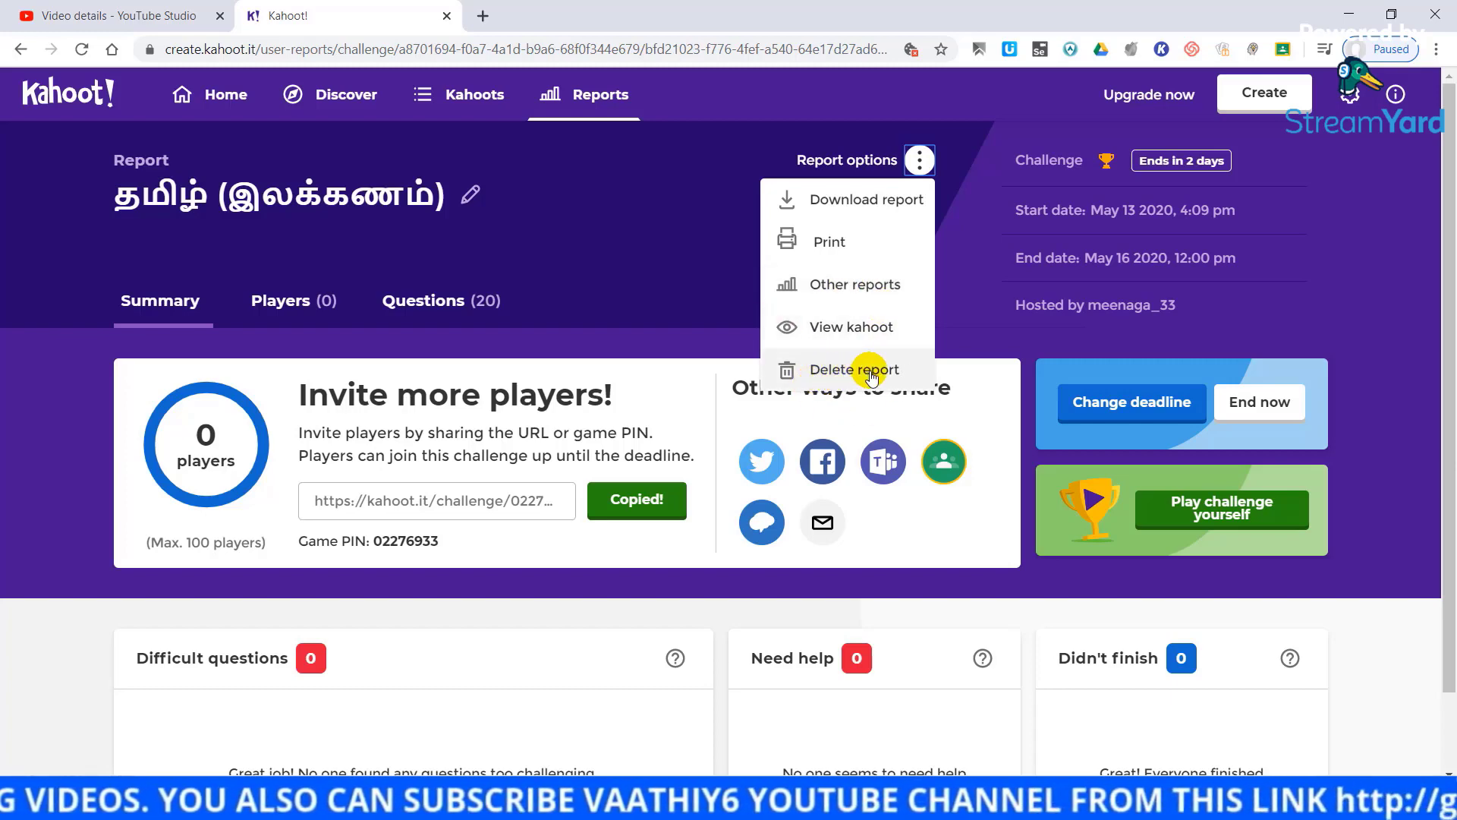
{"action": "left_click", "coordinate": [446, 486]}
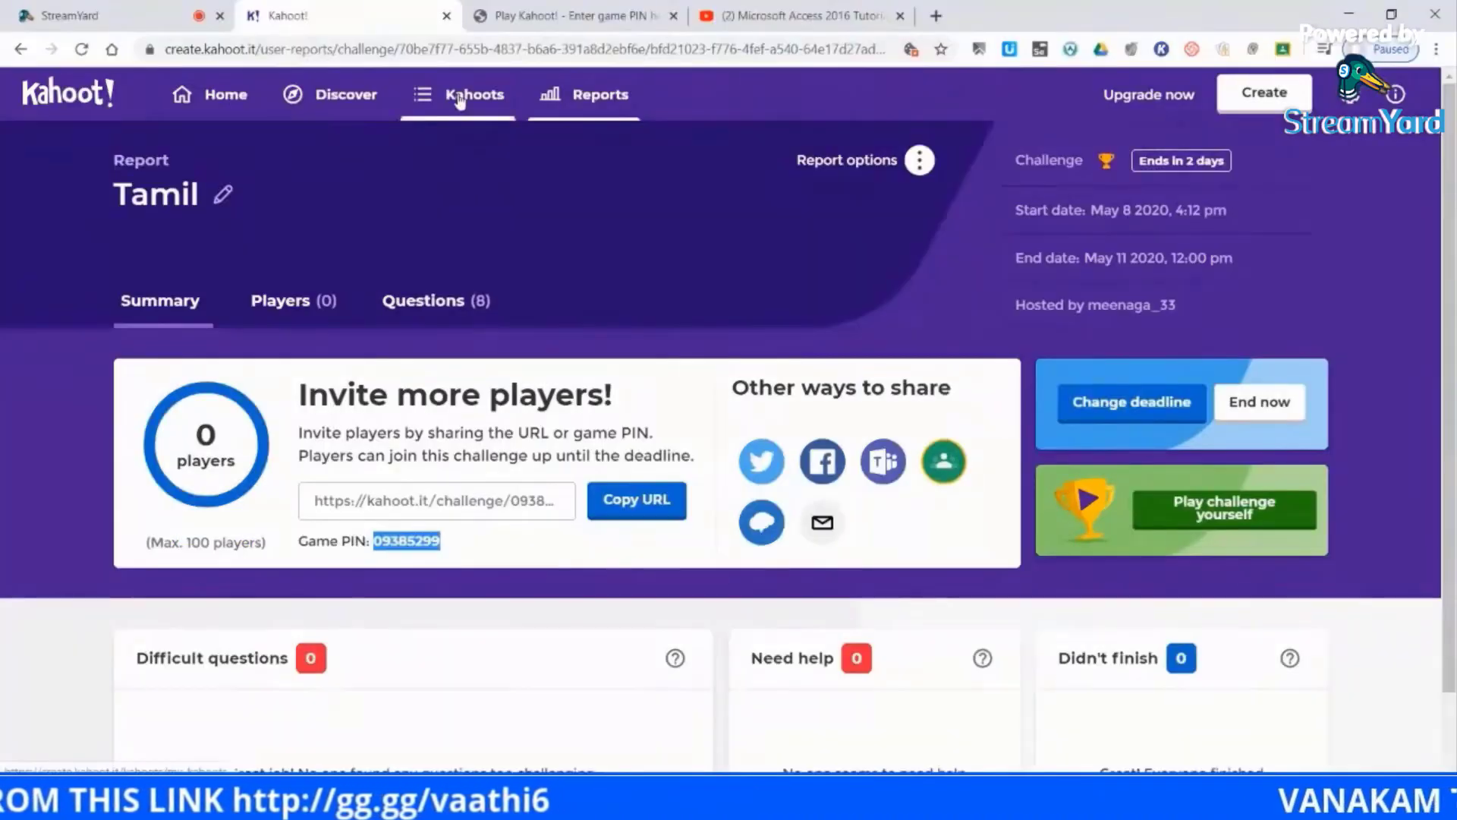
- Go to the list of all reports and close the game PIN and Microsoft Access tutorial browser tabs
{"action": "left_click", "coordinate": [458, 97]}
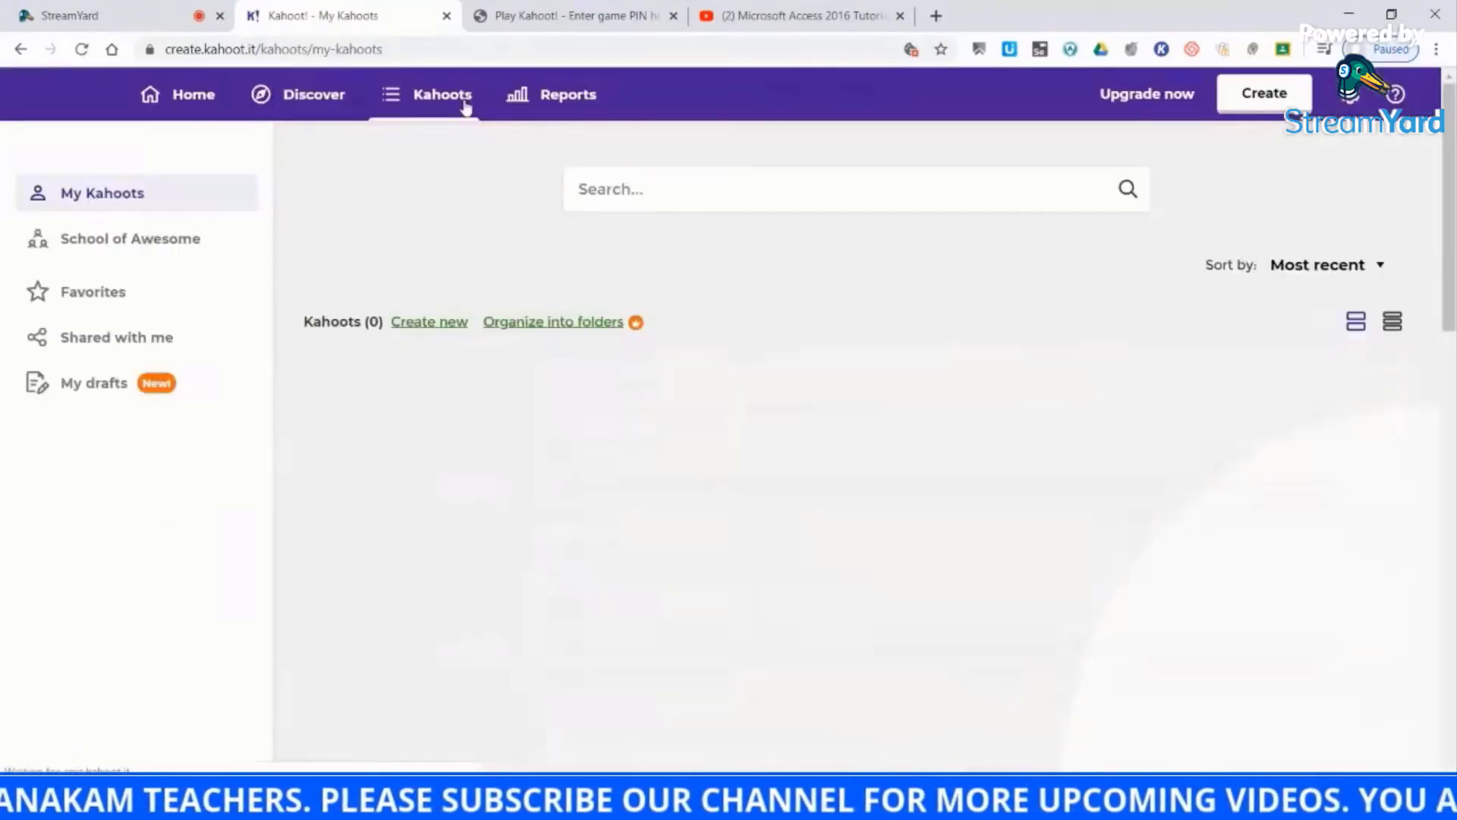
{"action": "left_click", "coordinate": [563, 100]}
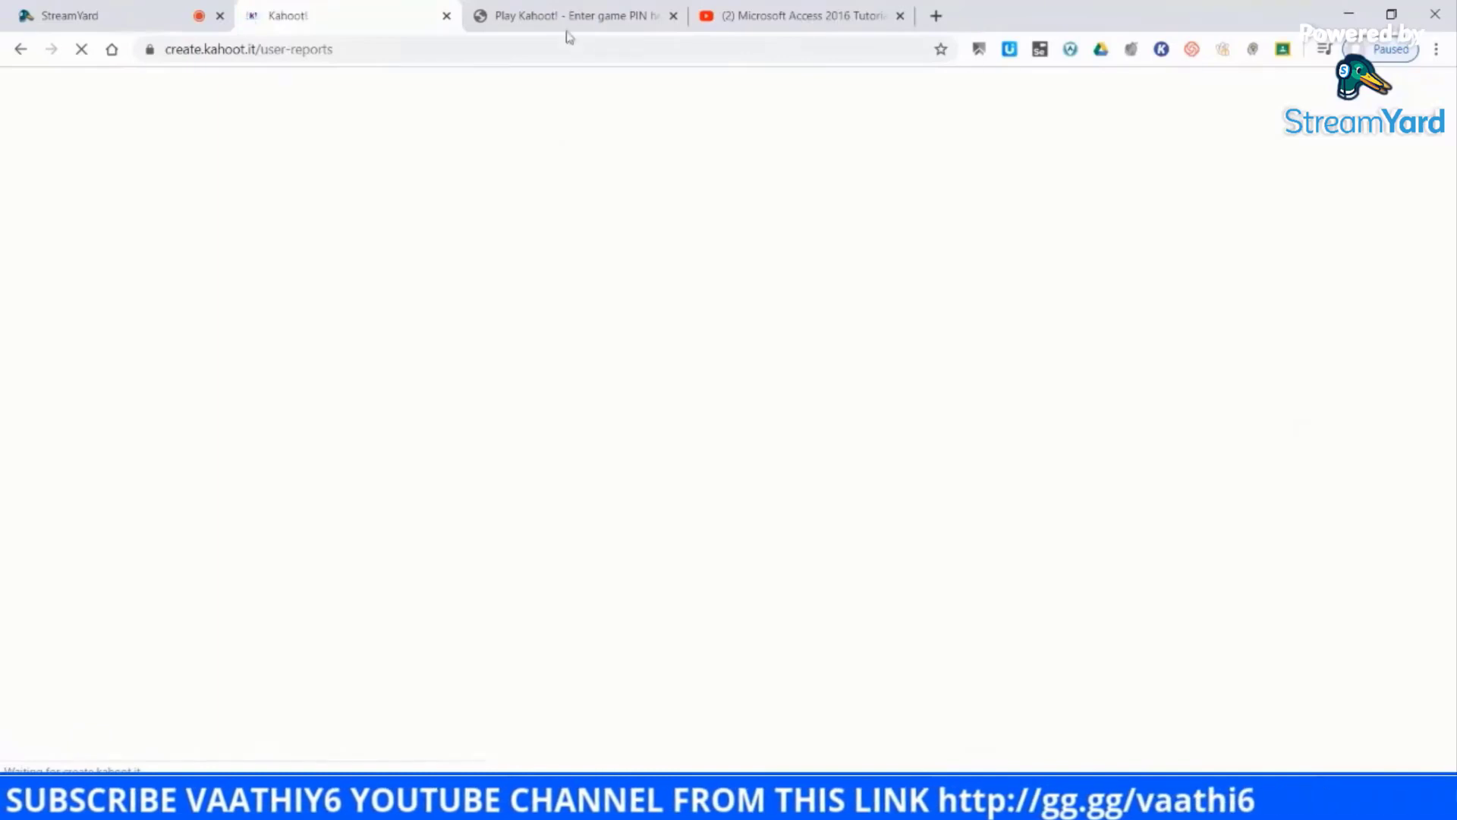
{"action": "left_click", "coordinate": [674, 16]}
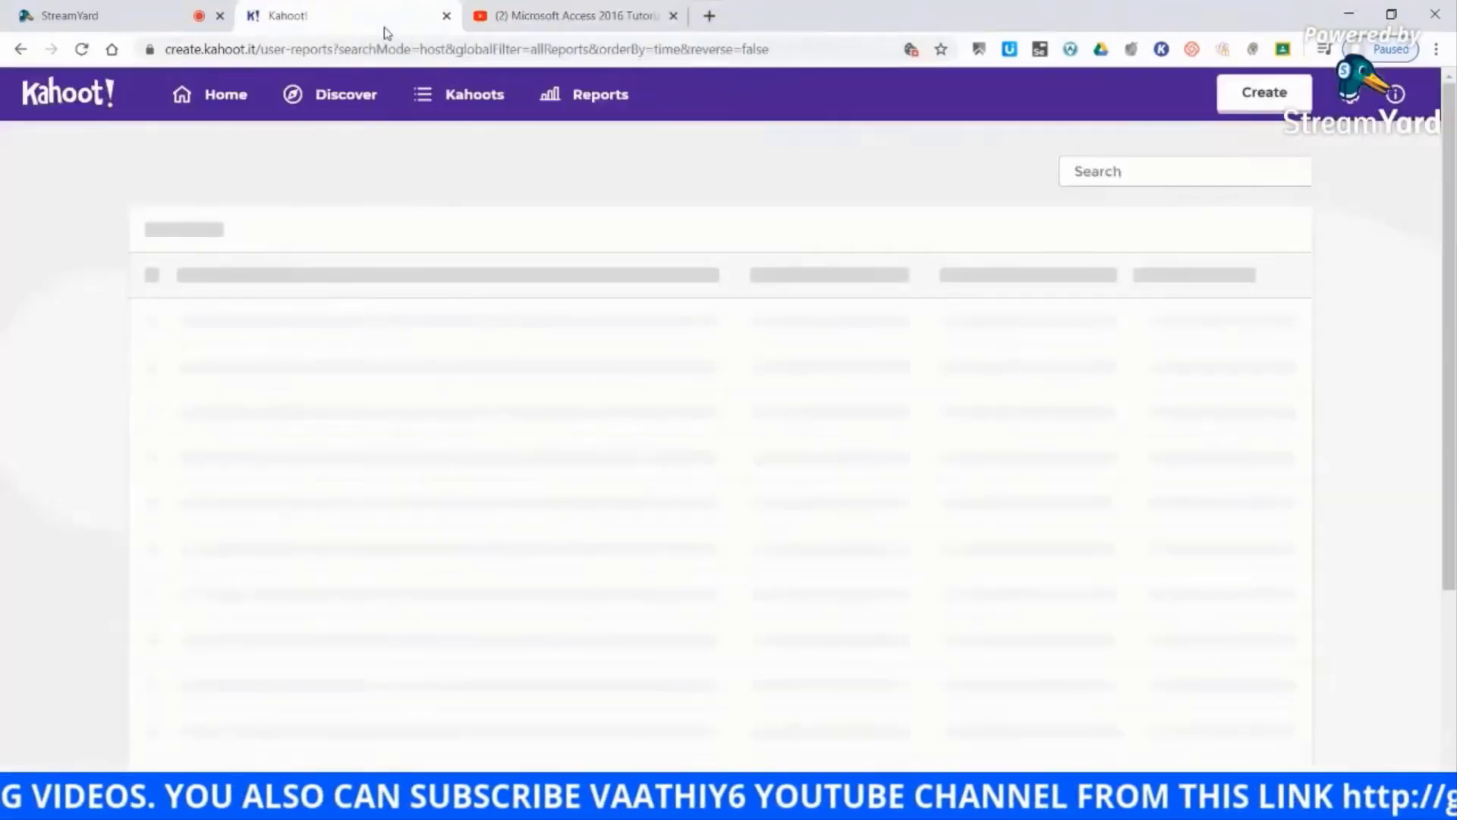
{"action": "left_click", "coordinate": [674, 16]}
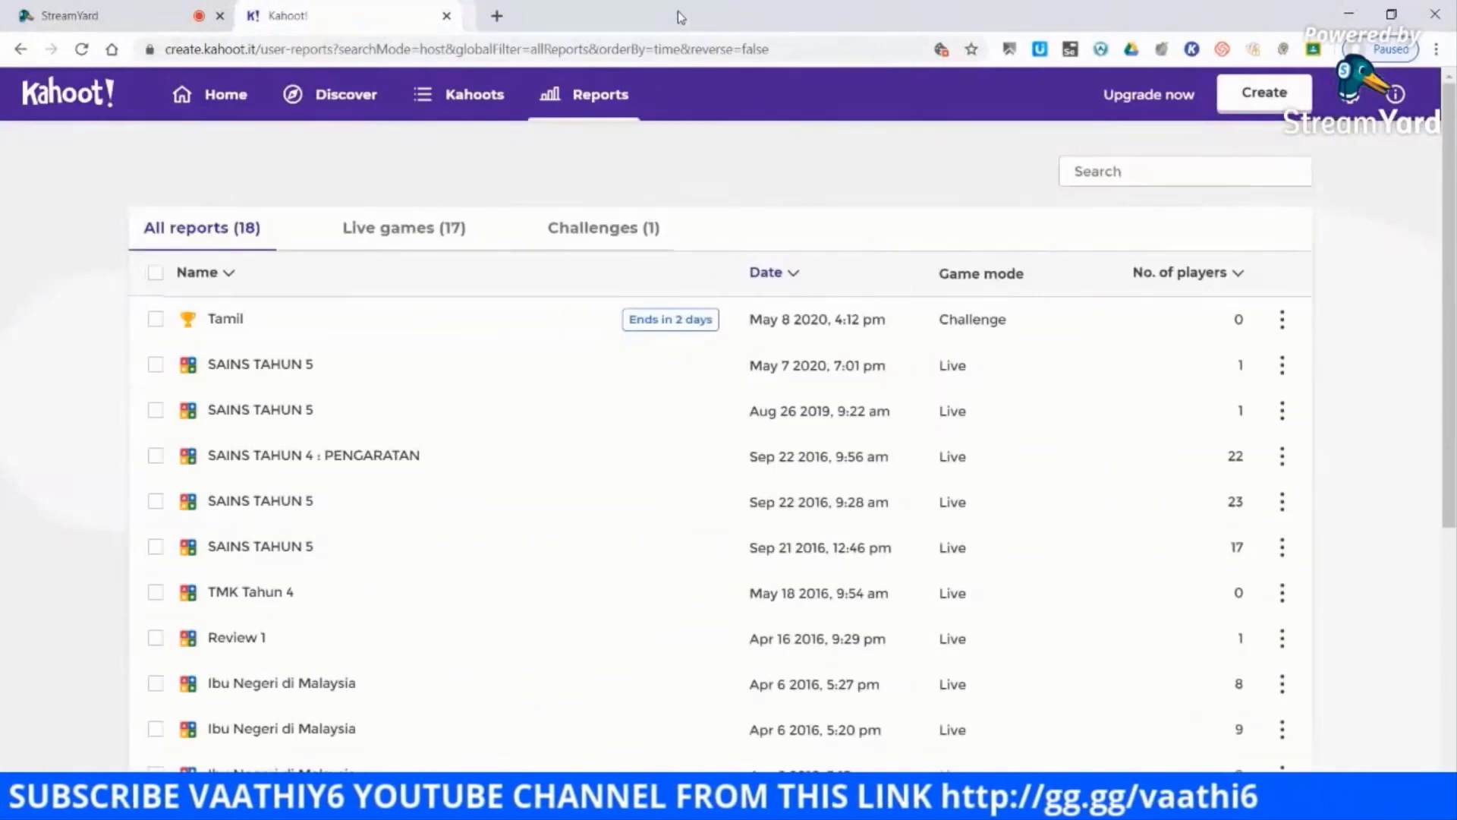
- Browse the full list of reports, open one live game report, and return to the list
{"action": "left_click_drag", "start_coordinate": [1453, 390], "coordinate": [1453, 628]}
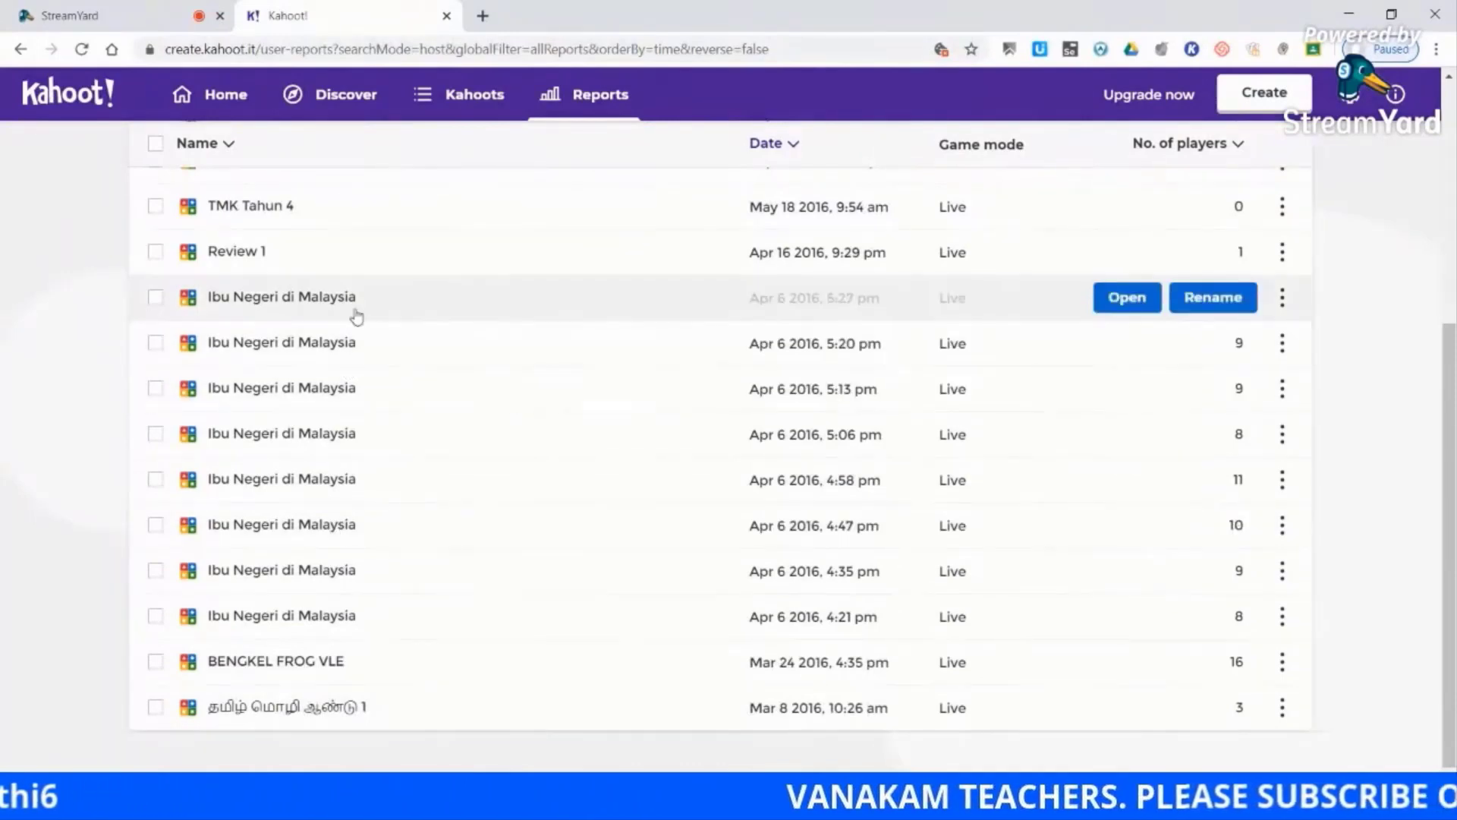
{"action": "scroll", "coordinate": [1454, 596], "scroll_direction": "up", "scroll_amount": 5}
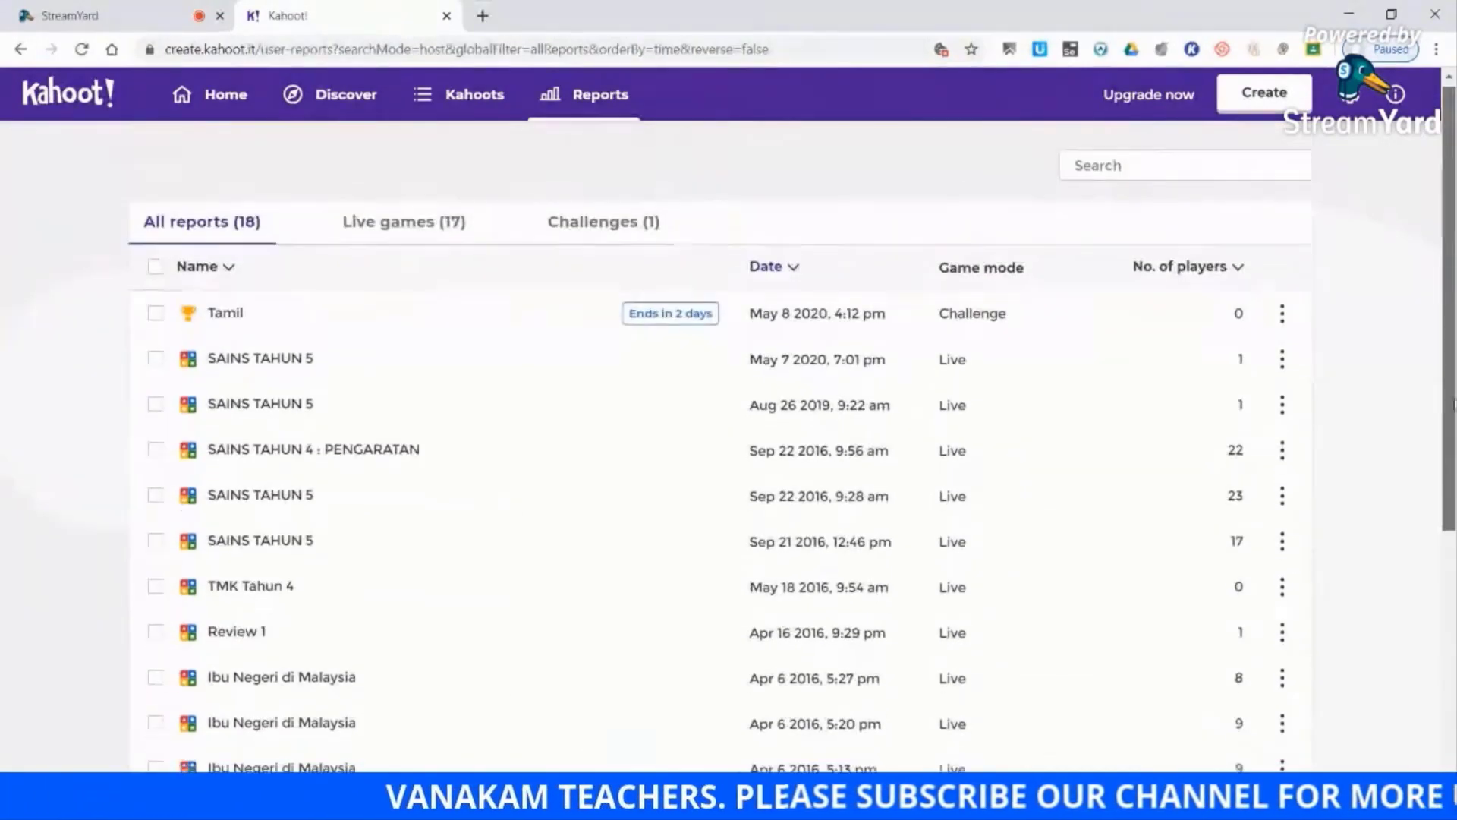
{"action": "scroll", "coordinate": [1454, 596], "scroll_direction": "down", "scroll_amount": 5}
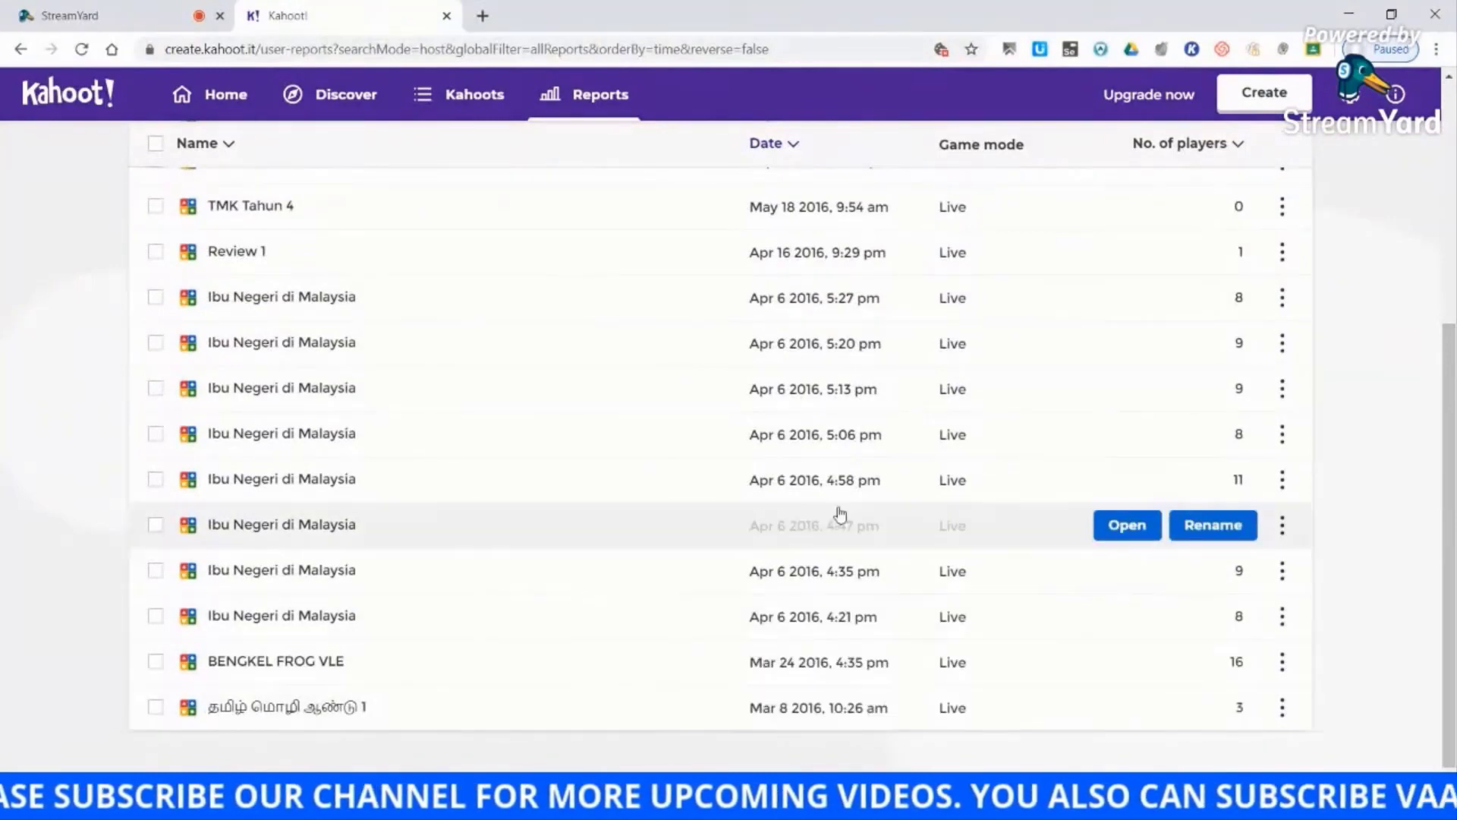
{"action": "scroll", "coordinate": [1453, 311], "scroll_direction": "up", "scroll_amount": 5}
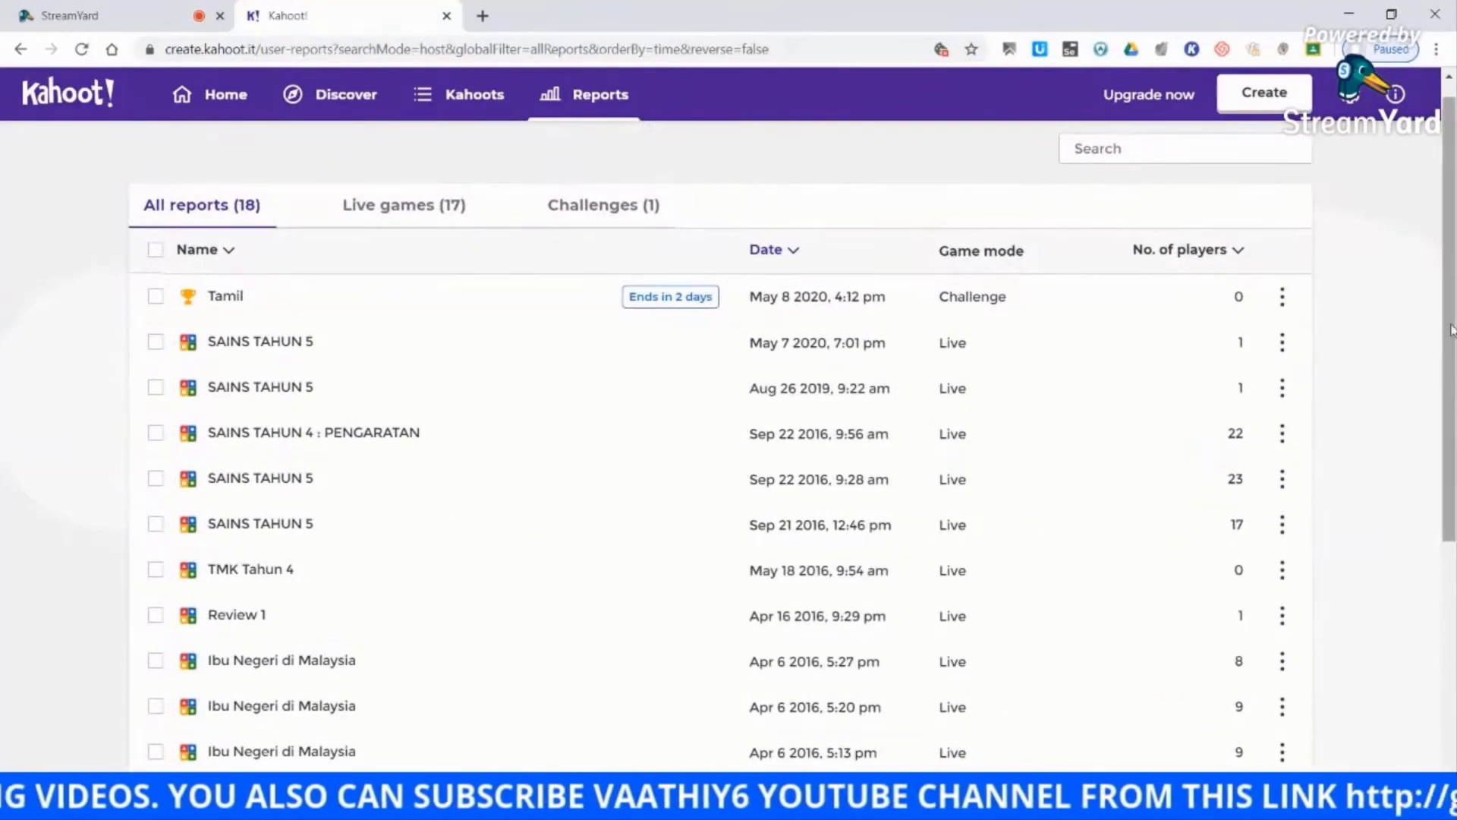
{"action": "scroll", "coordinate": [1062, 433], "scroll_direction": "down", "scroll_amount": 3}
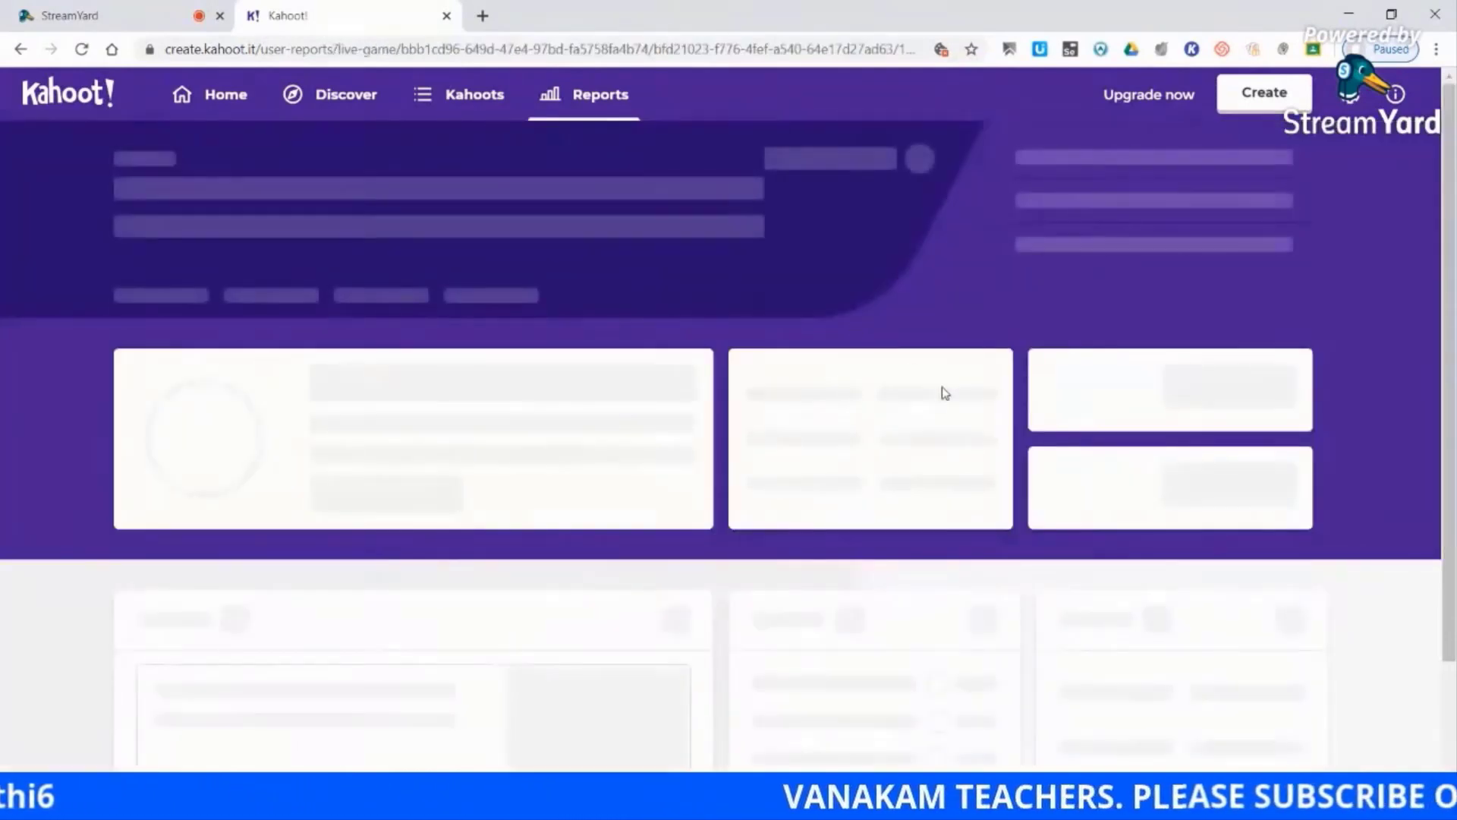
{"action": "left_click", "coordinate": [20, 49]}
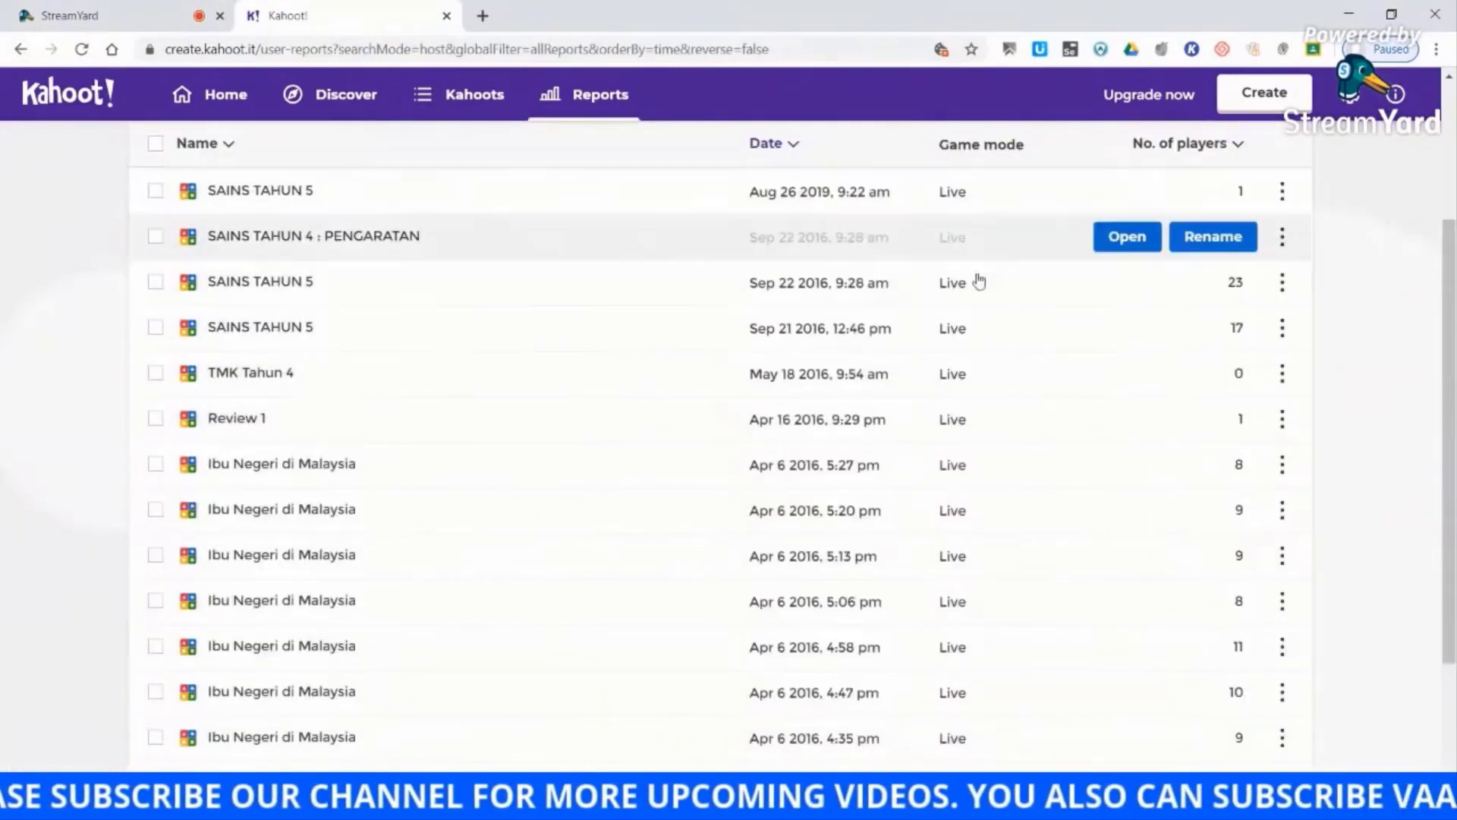
- Download the "SAINS TAHUN 5" report of Sep 22 2016, 9:28 am to the computer and open it in Excel with editing enabled
{"action": "left_click", "coordinate": [1284, 287]}
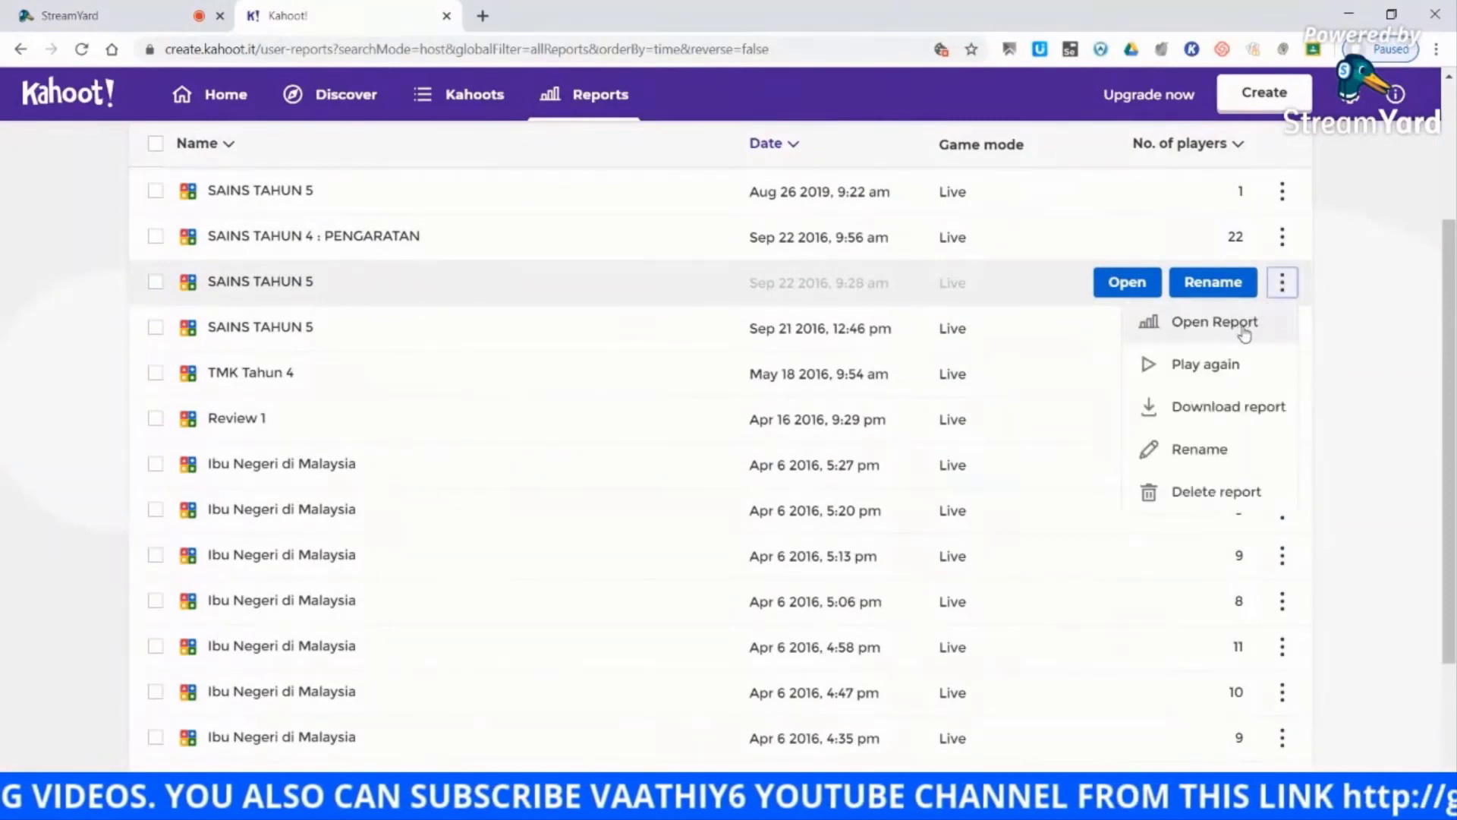
{"action": "left_click", "coordinate": [1195, 417]}
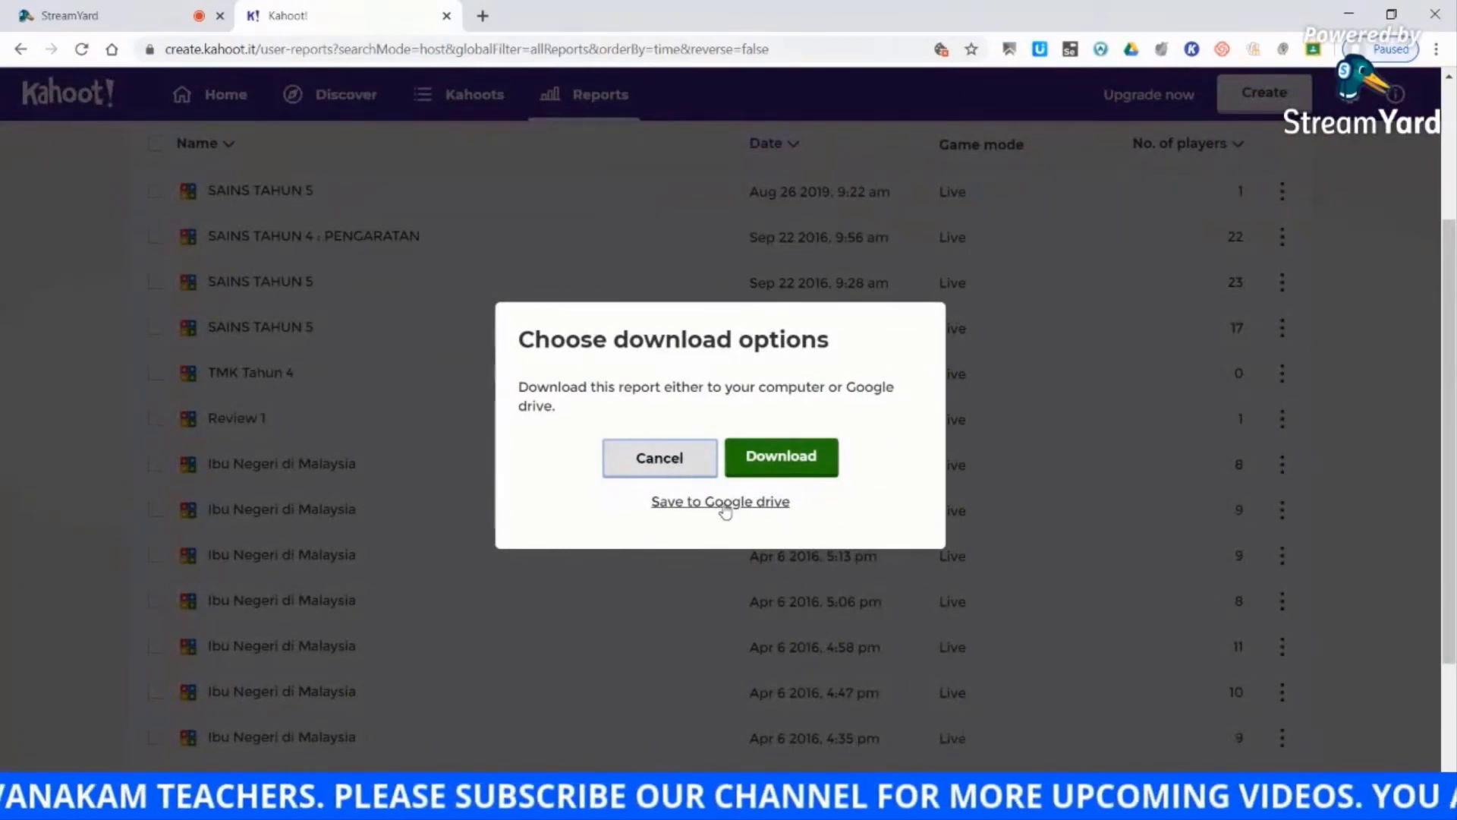
{"action": "left_click", "coordinate": [785, 463]}
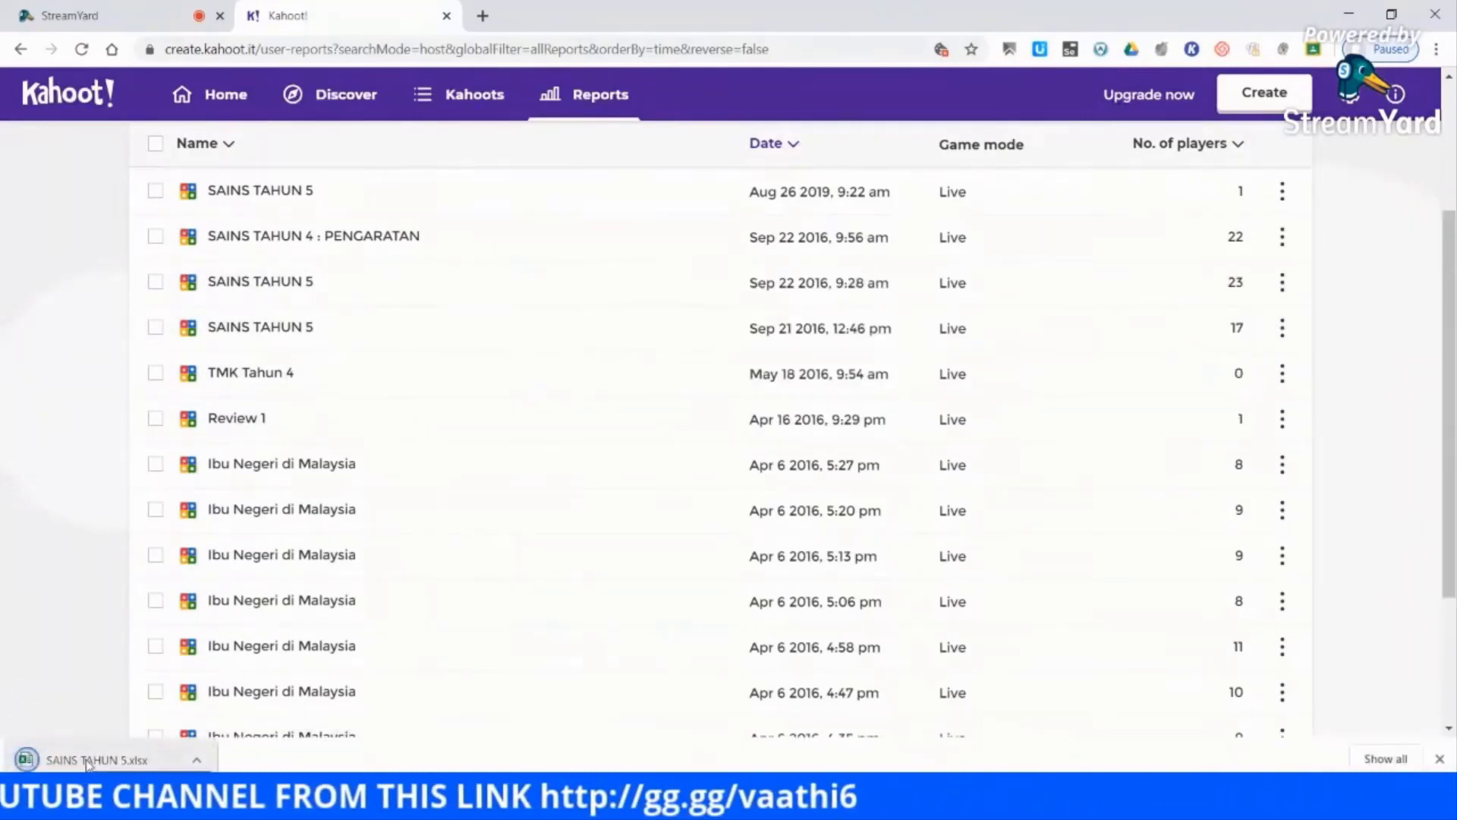
{"action": "left_click", "coordinate": [88, 761]}
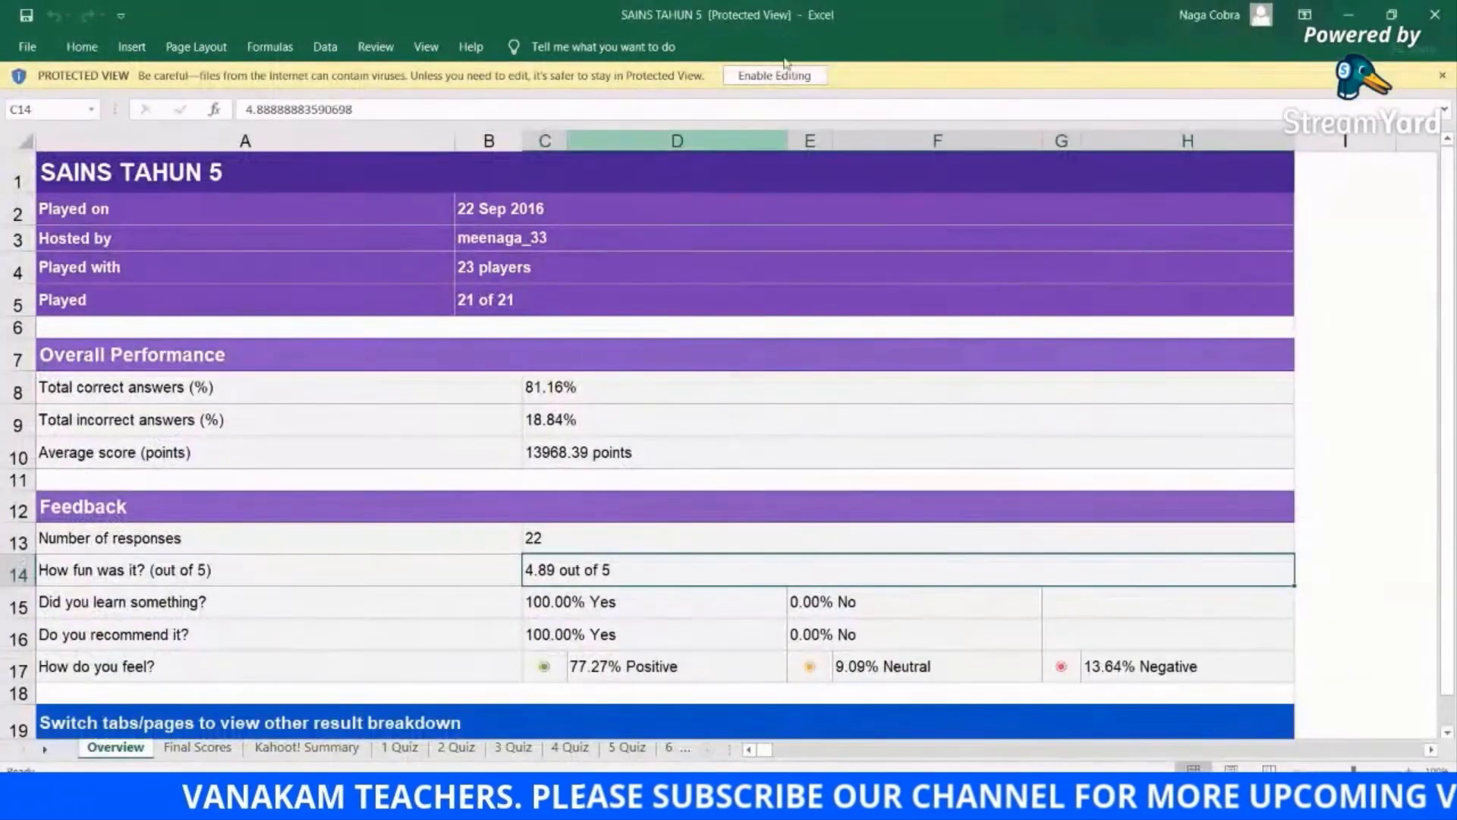
{"action": "left_click", "coordinate": [784, 76]}
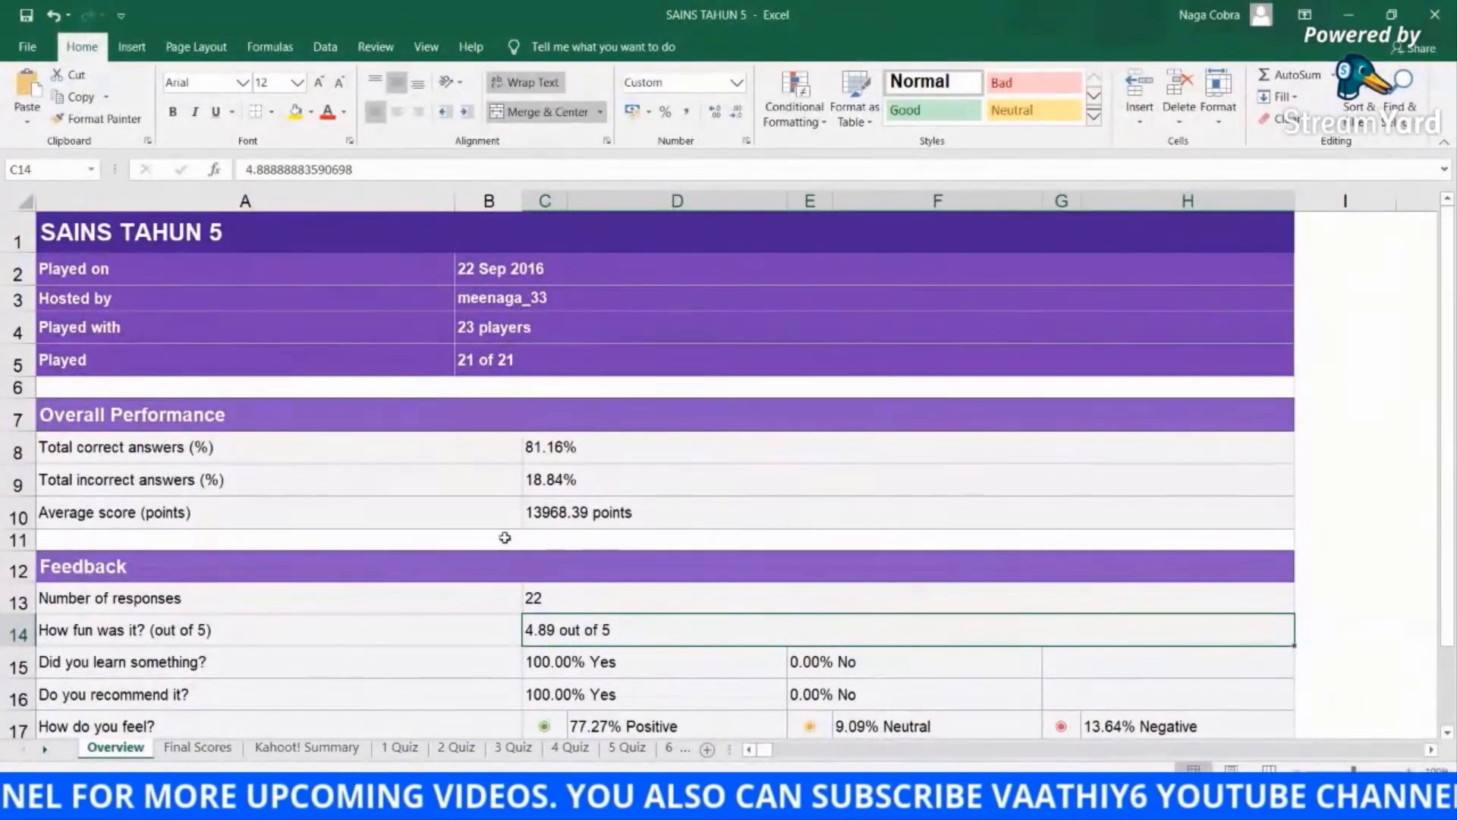
- Examine the downloaded report's overview, final scores, Kahoot! summary, and the result sheets for quiz questions 1 and 7
{"action": "left_click_drag", "start_coordinate": [1450, 334], "coordinate": [1452, 415]}
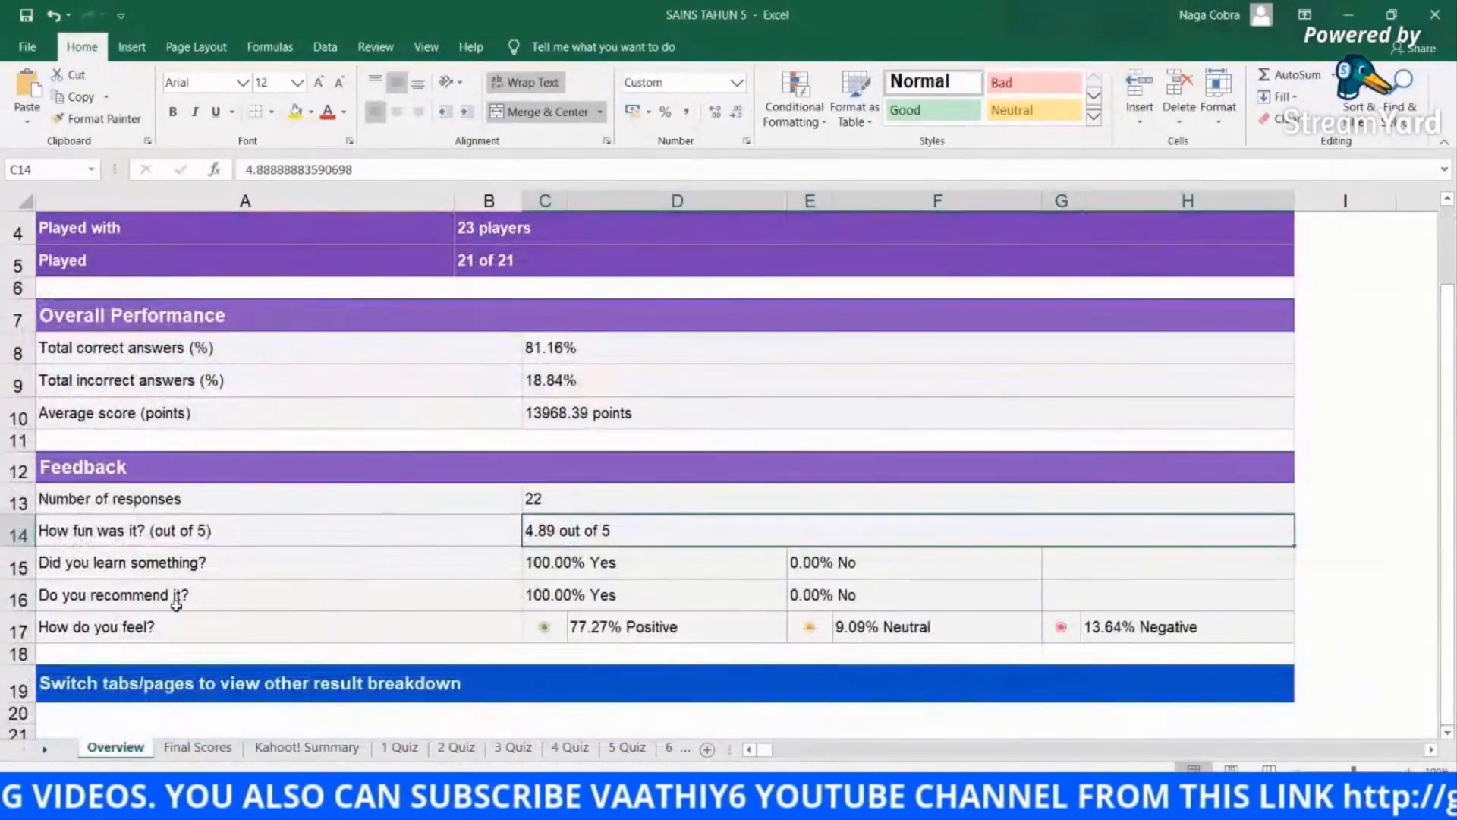
{"action": "left_click", "coordinate": [197, 747]}
{"action": "left_click", "coordinate": [305, 747]}
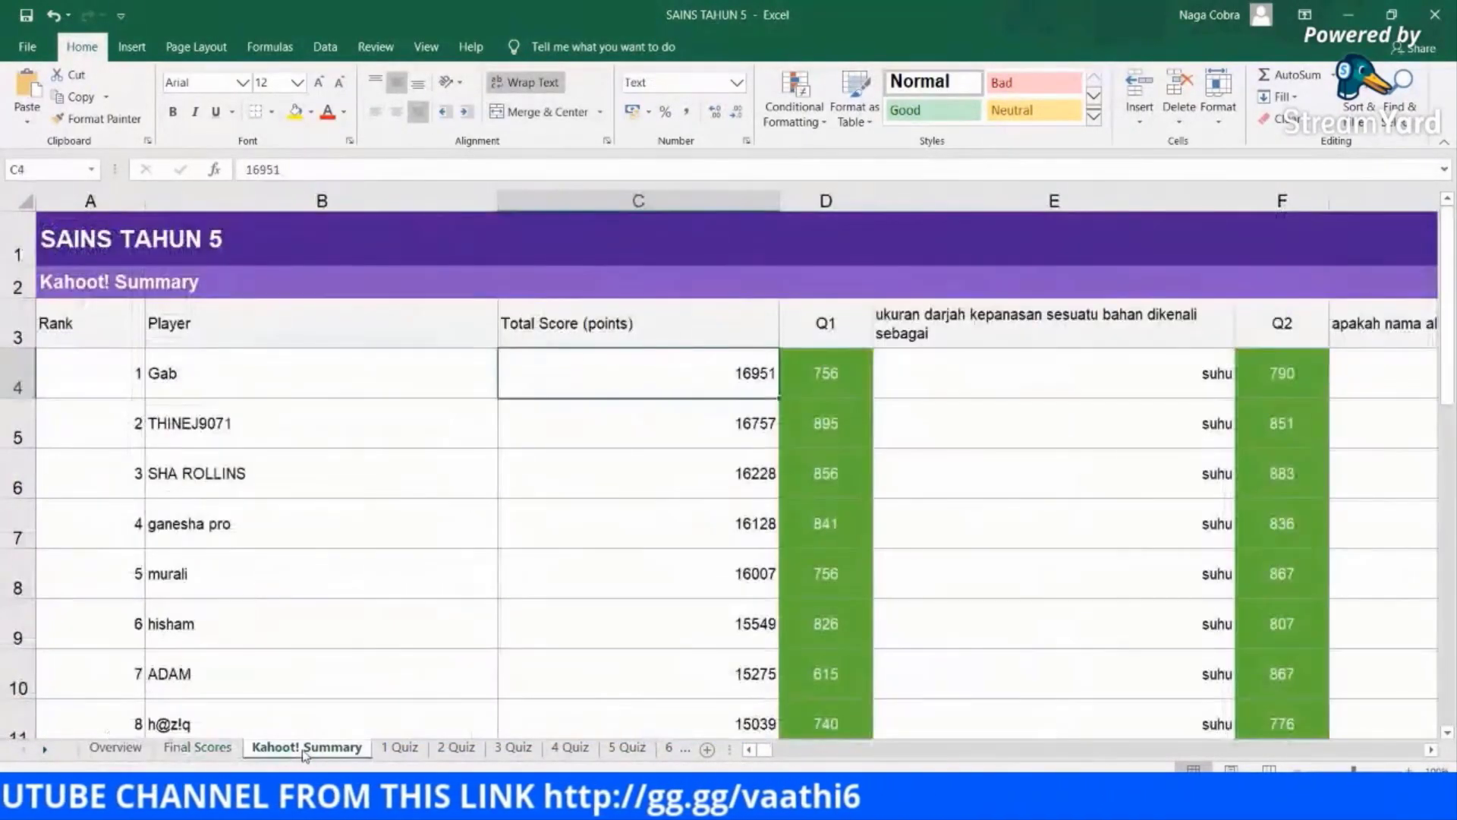
{"action": "left_click", "coordinate": [406, 750]}
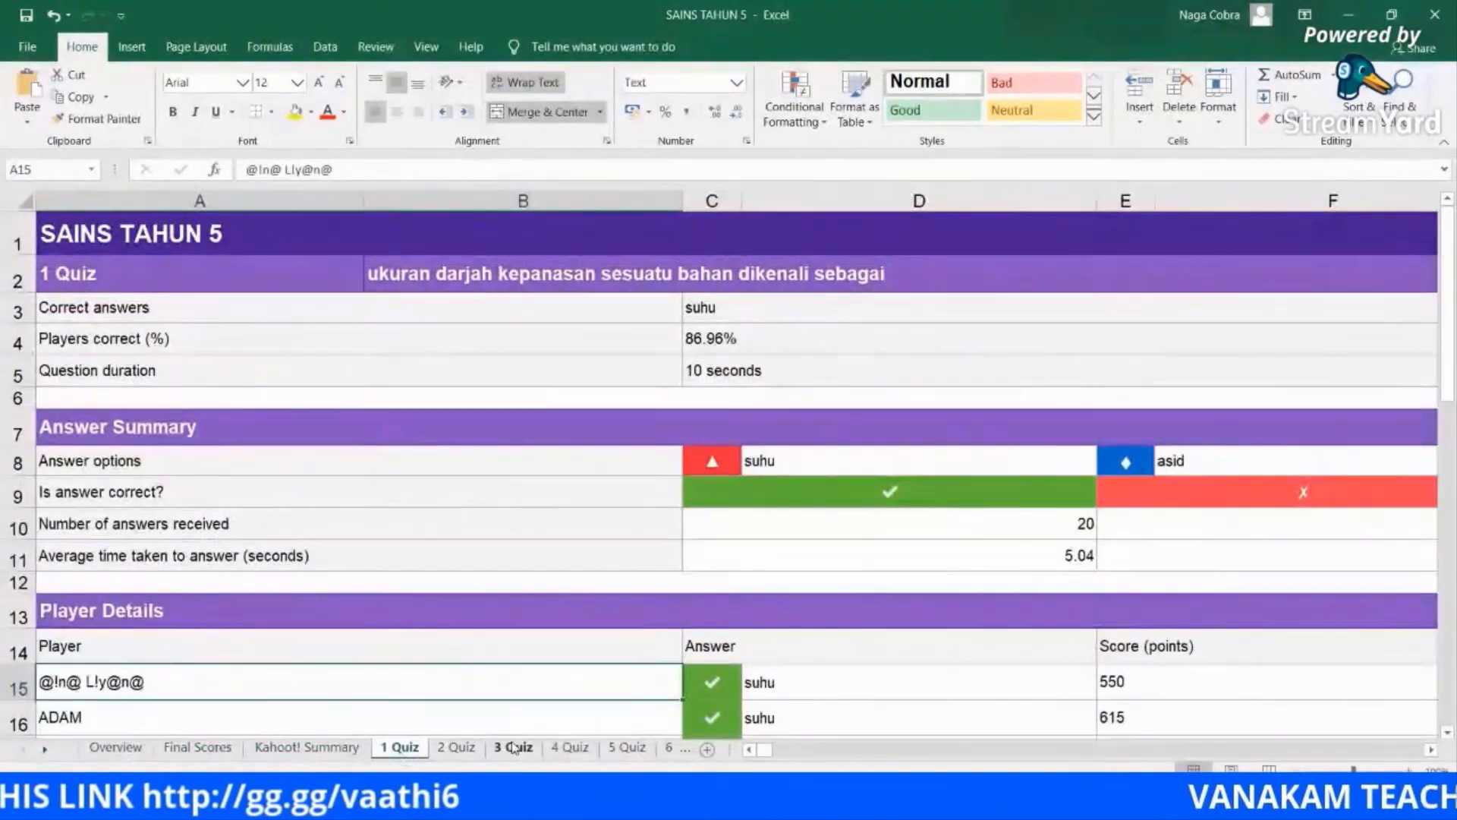
{"action": "scroll", "coordinate": [500, 630], "scroll_direction": "down", "scroll_amount": 5}
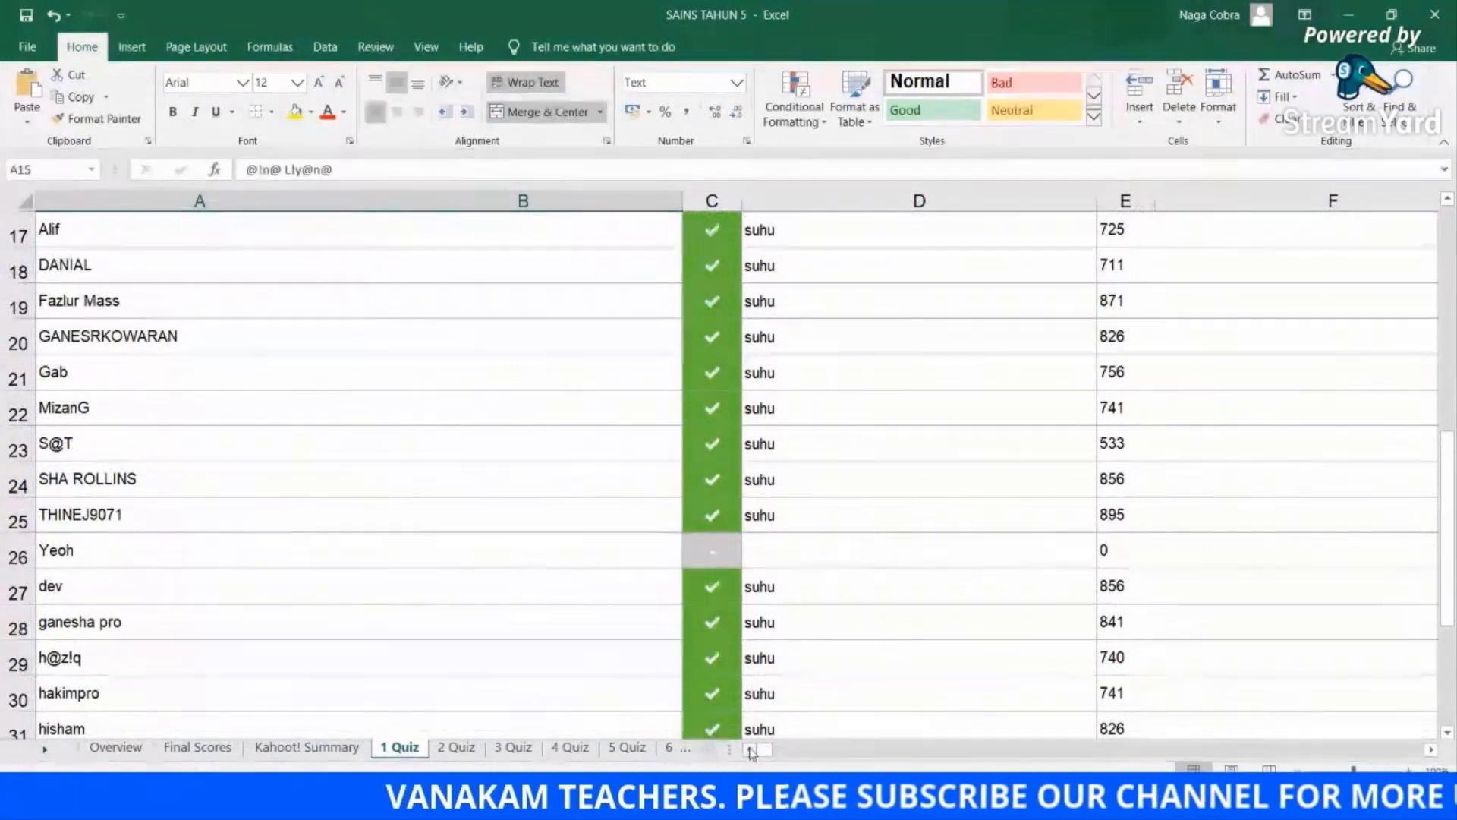
{"action": "left_click", "coordinate": [678, 749]}
{"action": "left_click", "coordinate": [669, 750]}
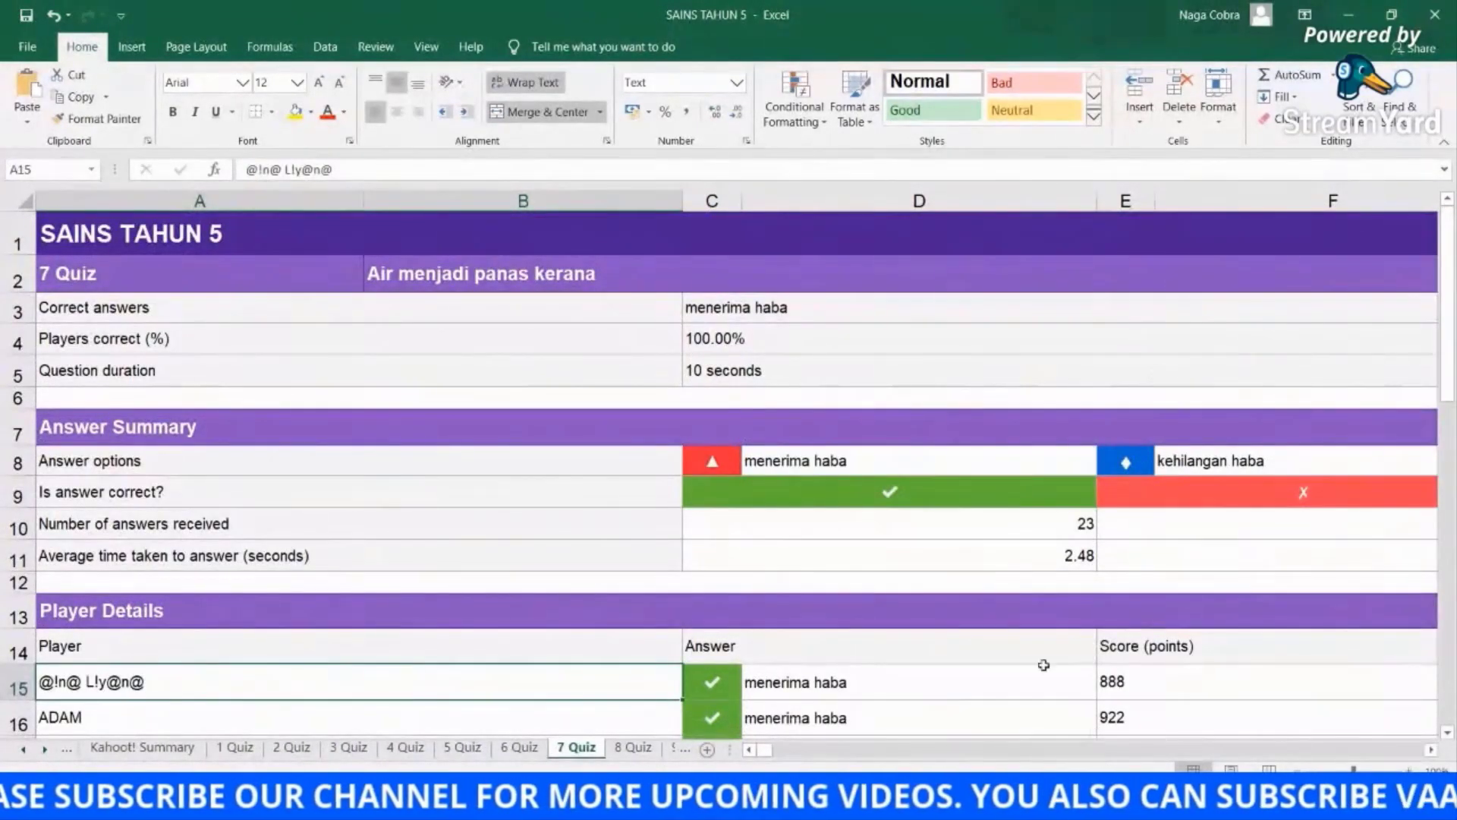
- Switch back to the Kahoot! reports in Chrome and return to the start of the list
{"action": "mouse_move", "coordinate": [643, 805]}
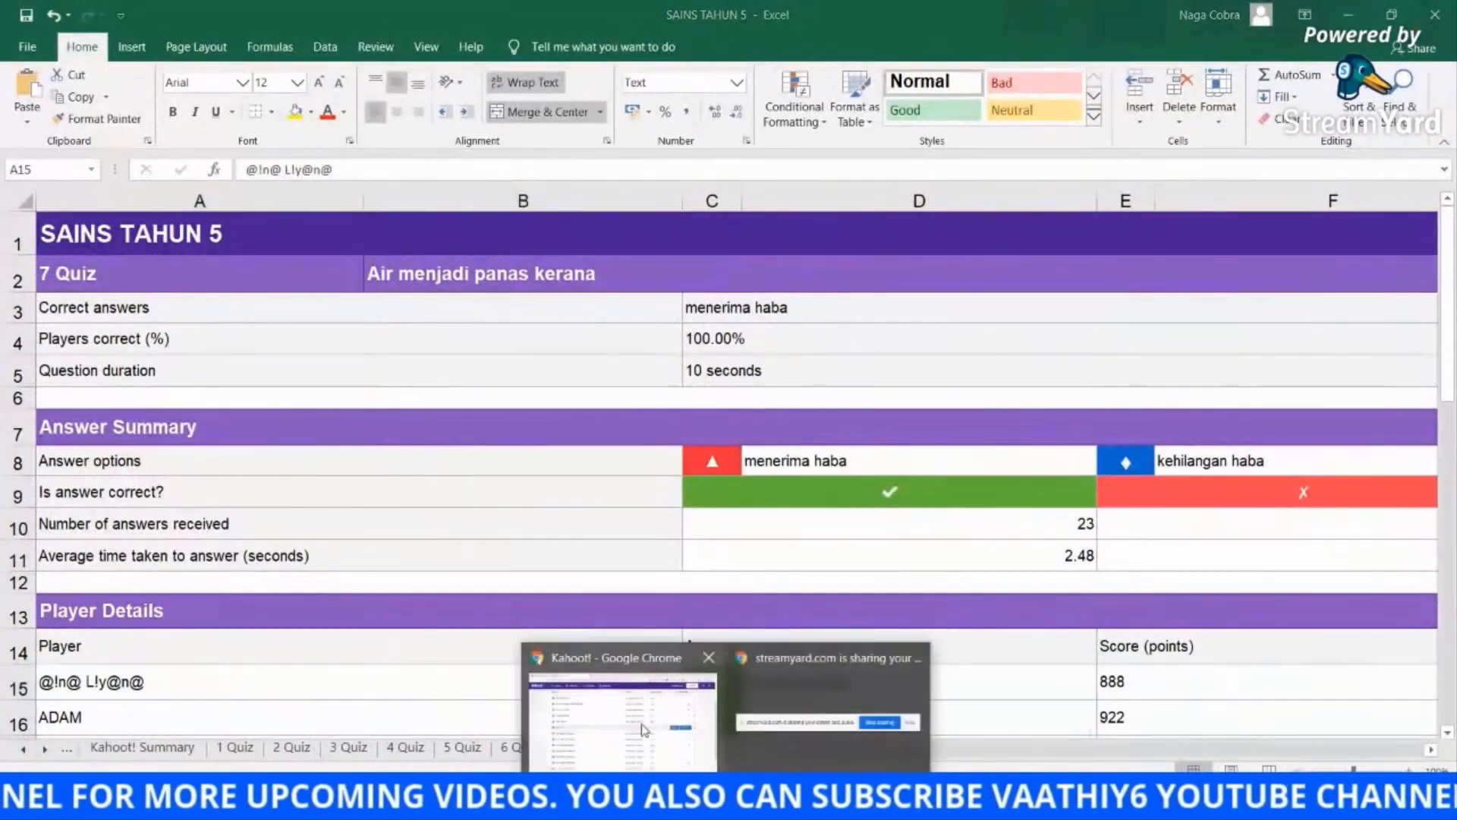
{"action": "left_click", "coordinate": [643, 730]}
{"action": "scroll", "coordinate": [719, 172], "scroll_direction": "up", "scroll_amount": 3}
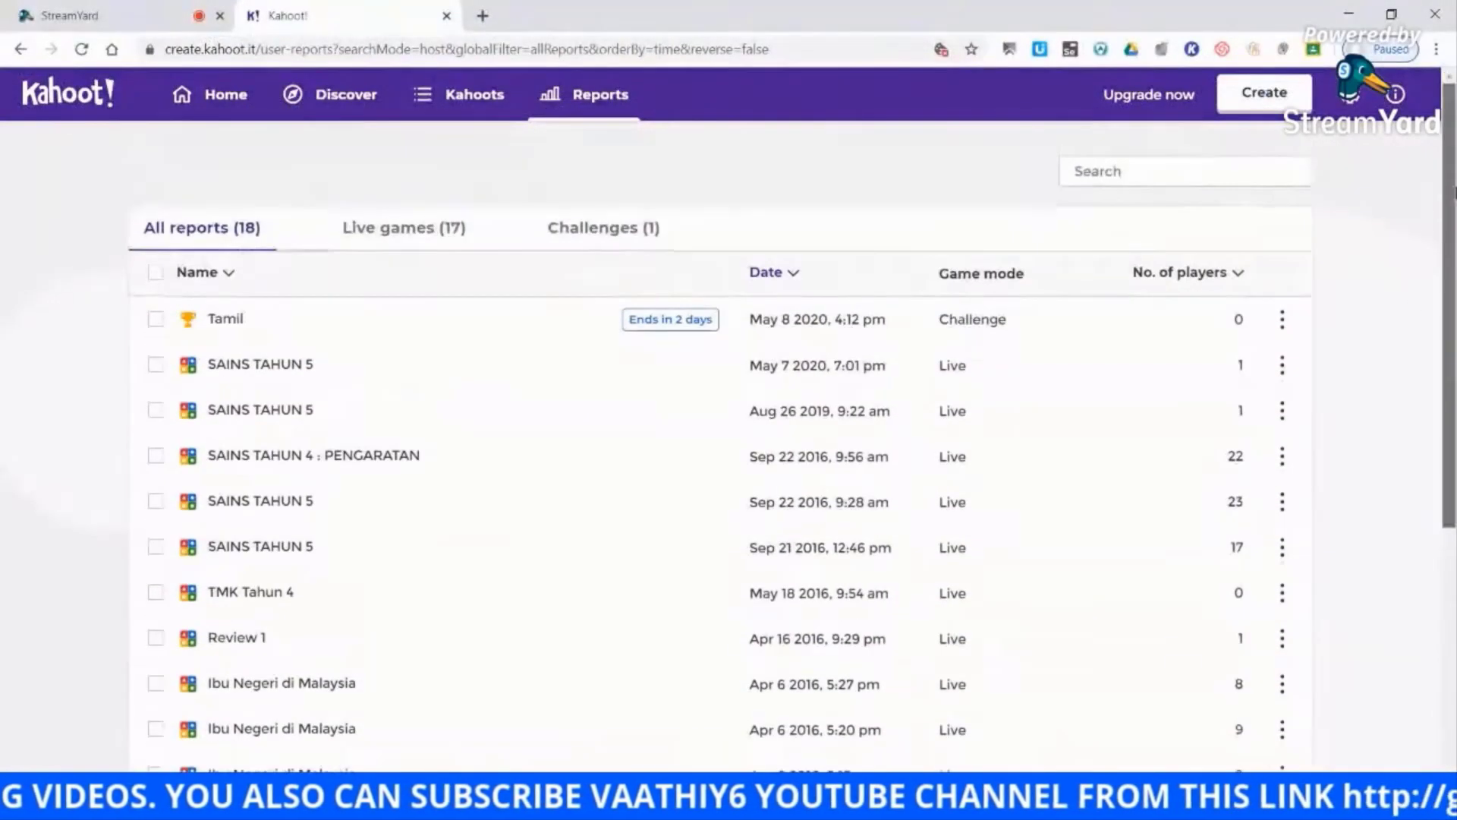